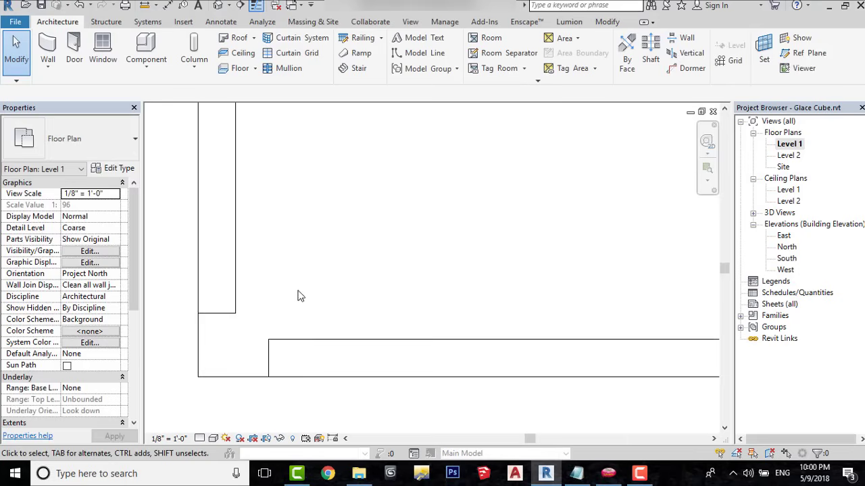
# Start a wall of type Curtain Wall 1, with Automatically Embed enabled in its type properties
pyautogui.scroll(-3, 288, 316)
pyautogui.scroll(-4, 295, 360)
pyautogui.moveTo(393, 314); pyautogui.dragTo(348, 394, button='middle')
pyautogui.scroll(-1, 335, 334)
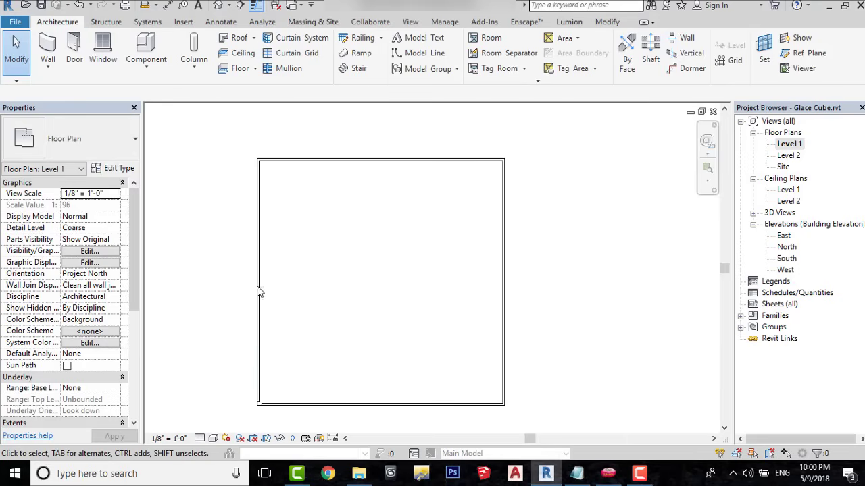
pyautogui.click(47, 48)
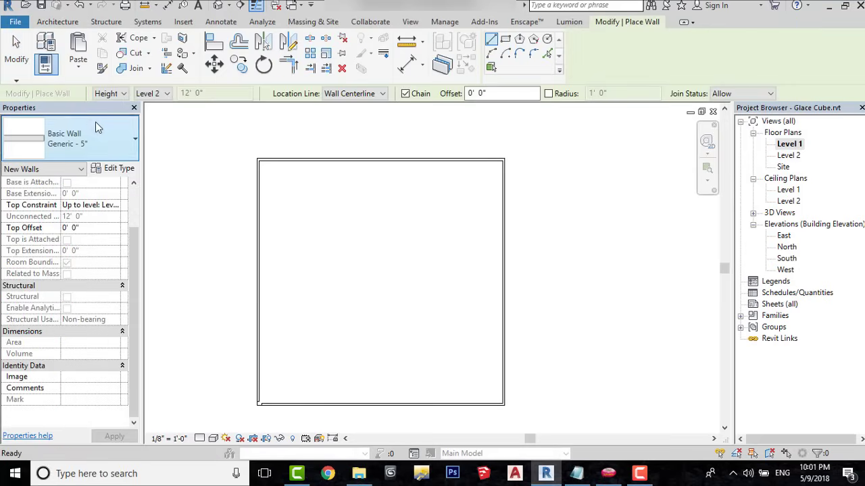
pyautogui.click(97, 126)
pyautogui.scroll(-10, 155, 297)
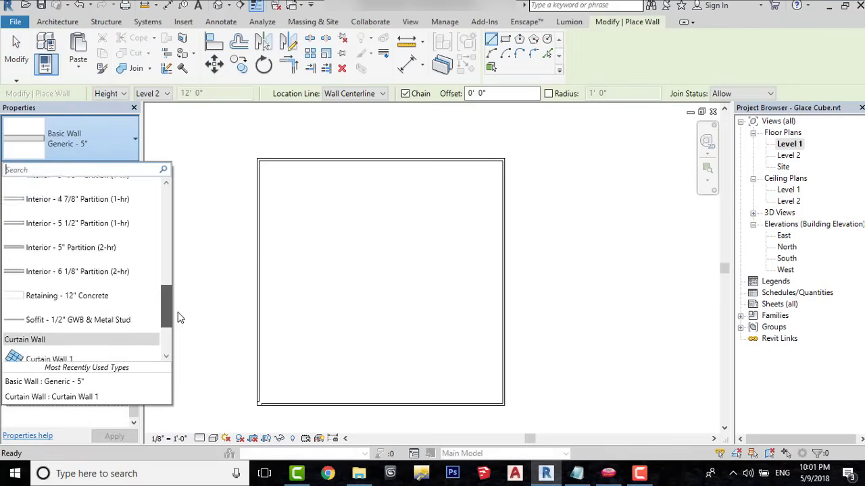
pyautogui.click(105, 268)
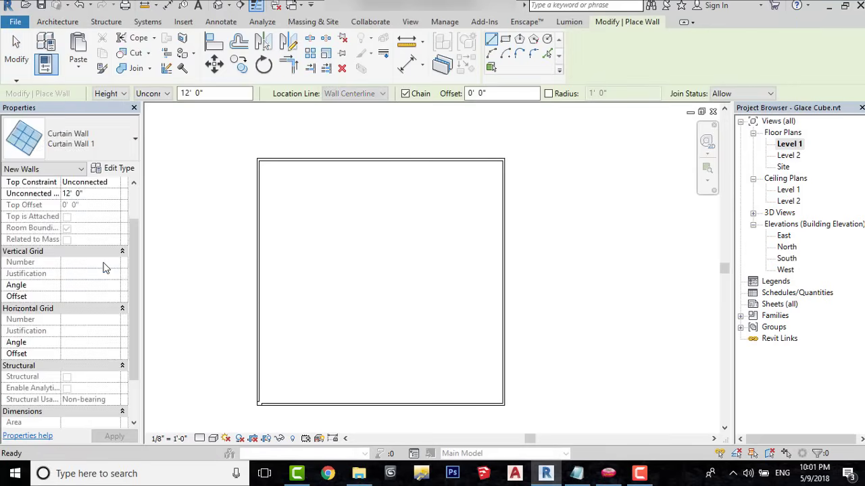
pyautogui.click(117, 169)
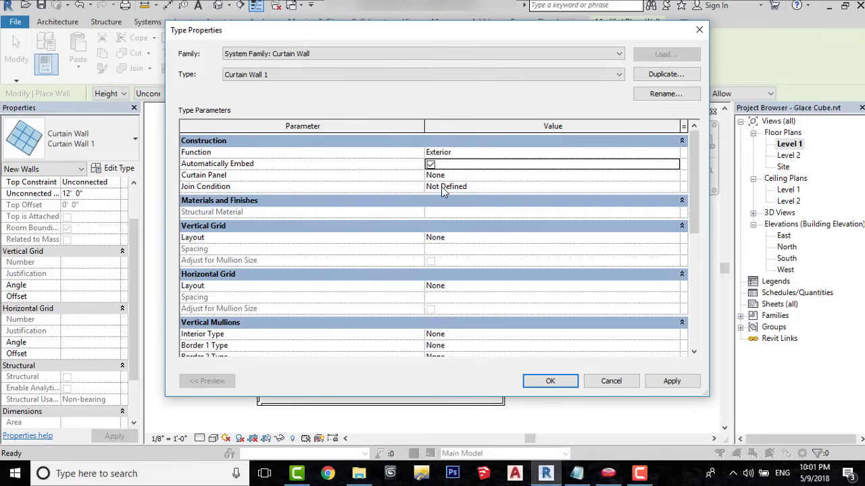
pyautogui.click(551, 382)
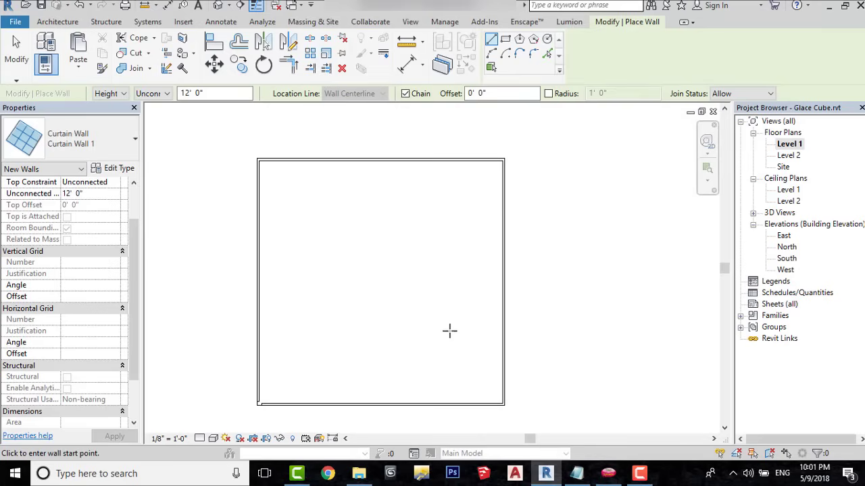
# Draw the curtain wall along the centreline of the west wall, from its northwest corner to its southwest corner
pyautogui.scroll(5, 241, 191)
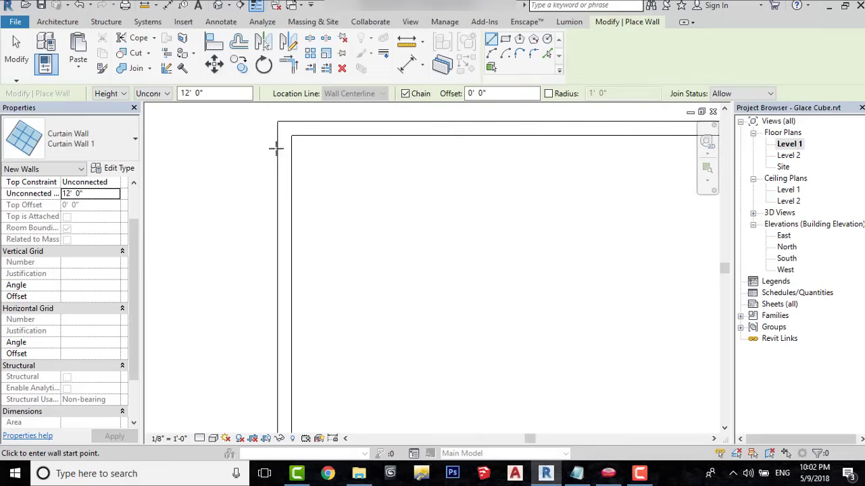
pyautogui.click(284, 139)
pyautogui.scroll(-3, 282, 138)
pyautogui.moveTo(335, 415); pyautogui.dragTo(275, 264, button='middle')
pyautogui.scroll(4, 223, 355)
pyautogui.click(223, 354)
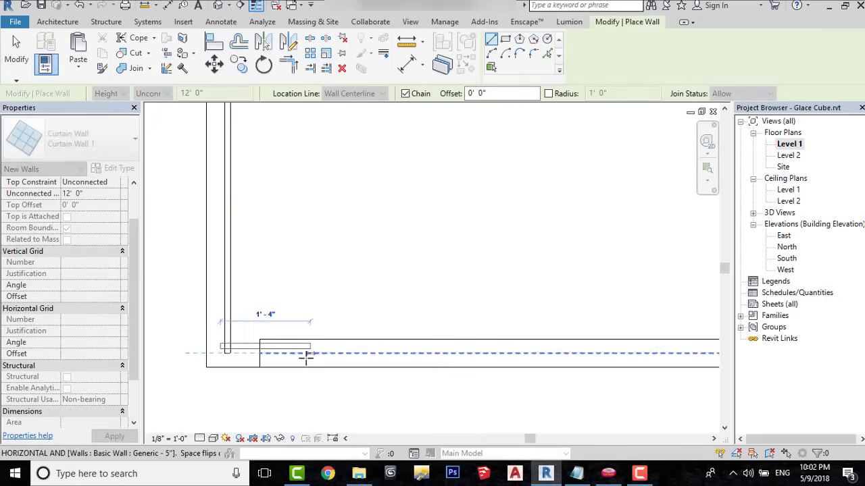
# Continue the curtain wall along the south wall's centreline to the southeast corner and end the wall command
pyautogui.scroll(-3, 305, 357)
pyautogui.moveTo(540, 356); pyautogui.dragTo(141, 380, button='middle')
pyautogui.moveTo(547, 406); pyautogui.dragTo(210, 417, button='middle')
pyautogui.scroll(5, 555, 407)
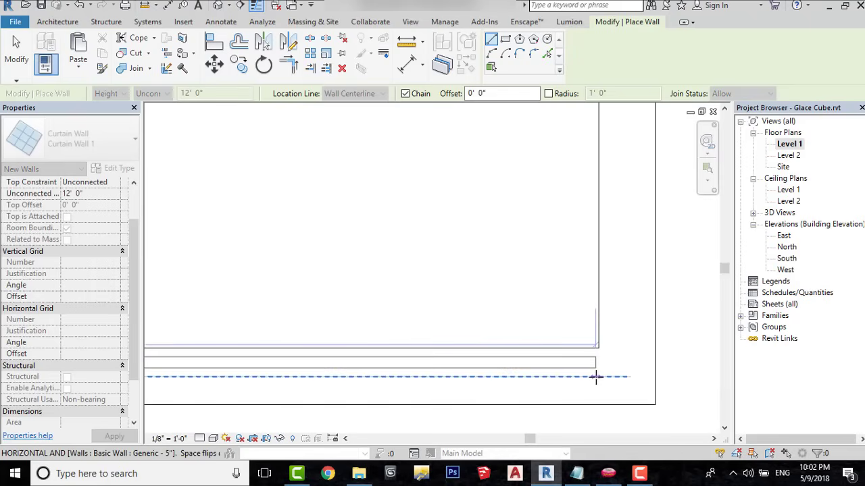
pyautogui.click(595, 377)
pyautogui.rightClick(587, 382)
pyautogui.click(564, 202)
pyautogui.scroll(-8, 541, 374)
pyautogui.moveTo(339, 119); pyautogui.dragTo(378, 208, button='middle')
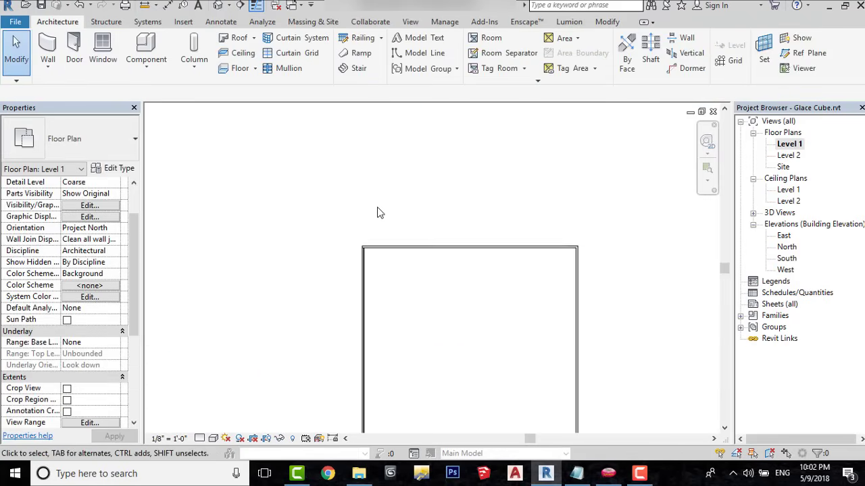
# Open the default 3D view of the model with the embedded curtain walls
pyautogui.scroll(4, 379, 207)
pyautogui.scroll(3, 299, 376)
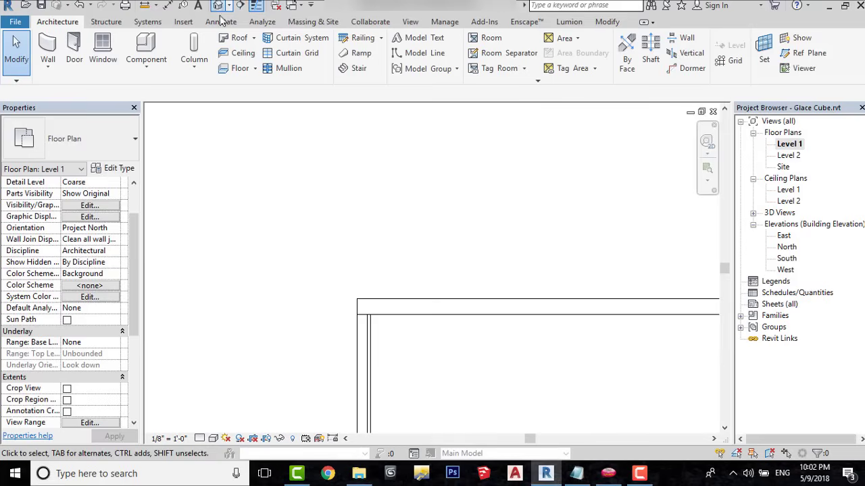
pyautogui.click(218, 5)
pyautogui.scroll(-3, 329, 188)
pyautogui.scroll(5, 286, 224)
pyautogui.scroll(3, 204, 250)
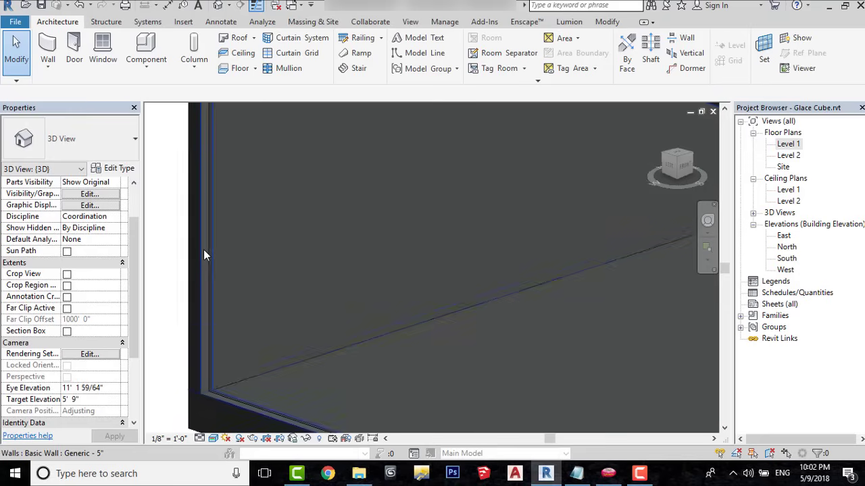
# Examine the ends of the curtain walls and the front corner where the two glass walls meet
pyautogui.scroll(-4, 204, 250)
pyautogui.moveTo(548, 312); pyautogui.dragTo(268, 365, button='middle')
pyautogui.scroll(4, 540, 359)
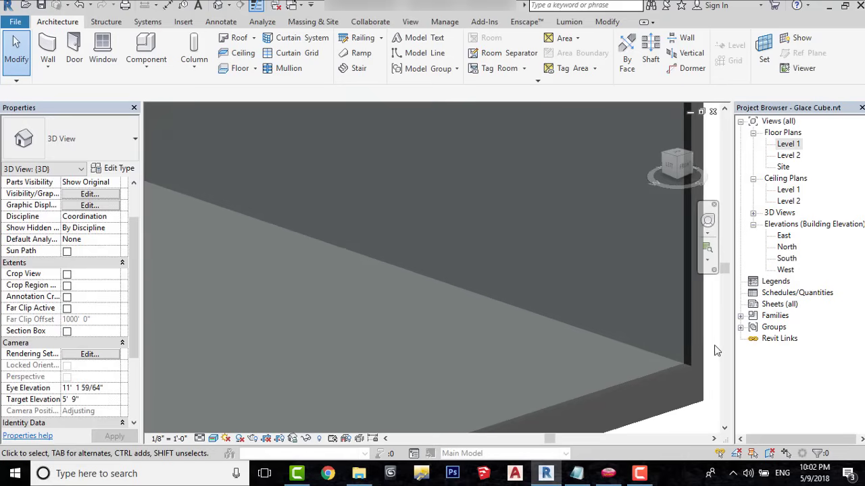
pyautogui.scroll(-6, 622, 319)
pyautogui.scroll(4, 359, 396)
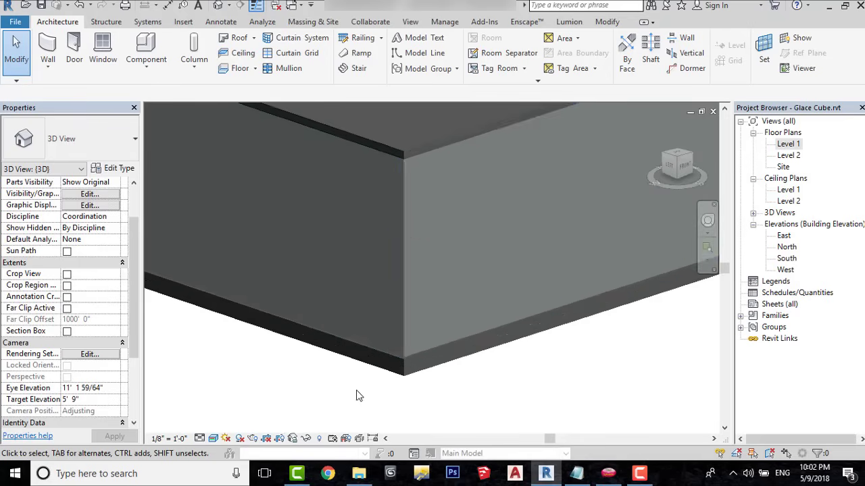
pyautogui.scroll(4, 407, 230)
pyautogui.moveTo(425, 196); pyautogui.dragTo(439, 373, button='middle')
pyautogui.scroll(1, 437, 191)
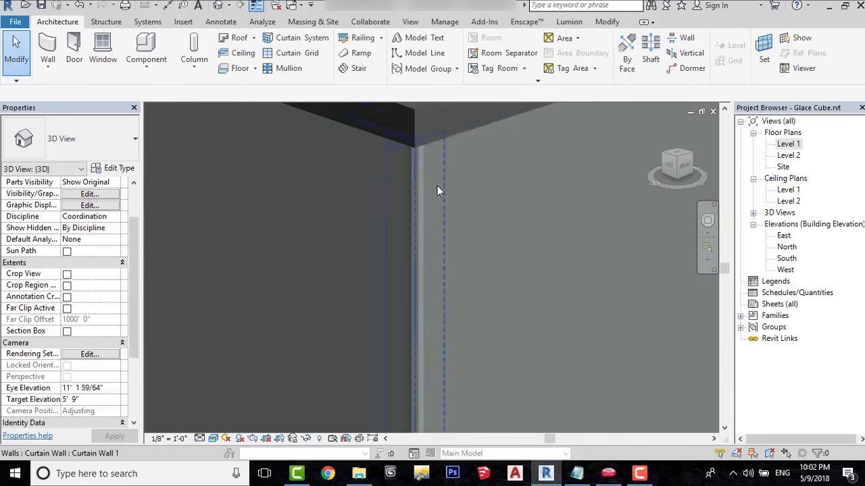
pyautogui.scroll(3, 409, 167)
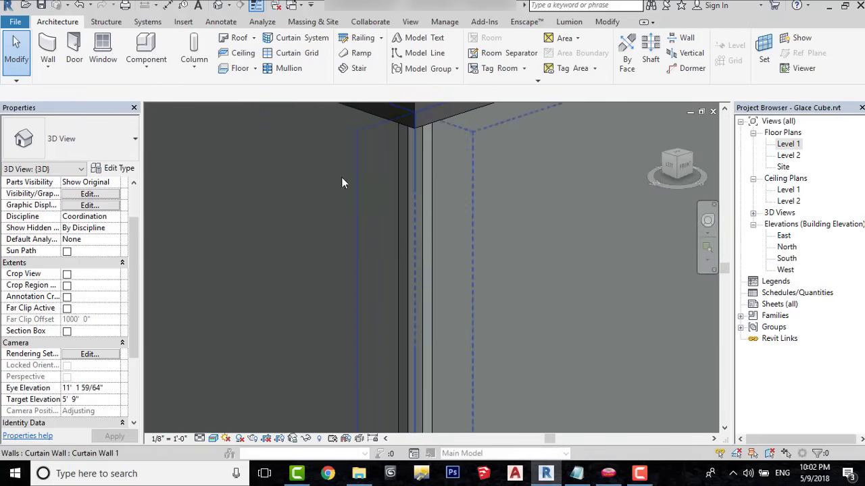
# Place a 5" x 5" Quad Corner Mullion on the vertical edge where the two curtain walls meet
pyautogui.click(302, 71)
pyautogui.click(85, 142)
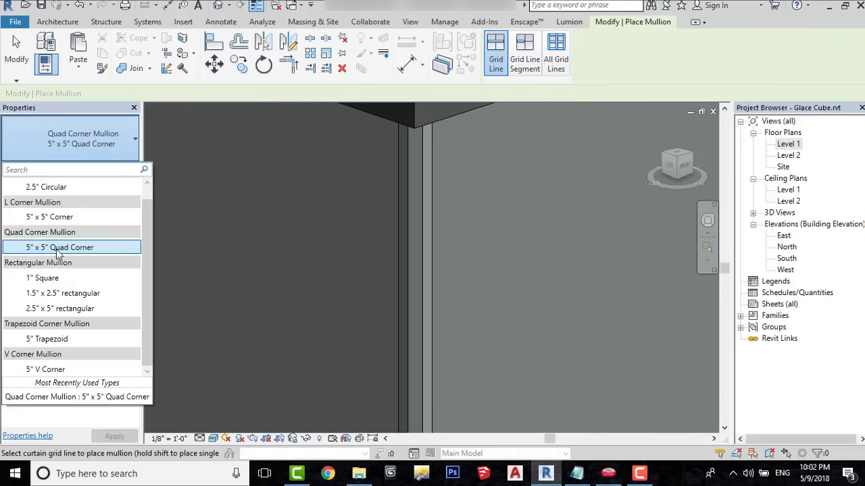
pyautogui.click(56, 248)
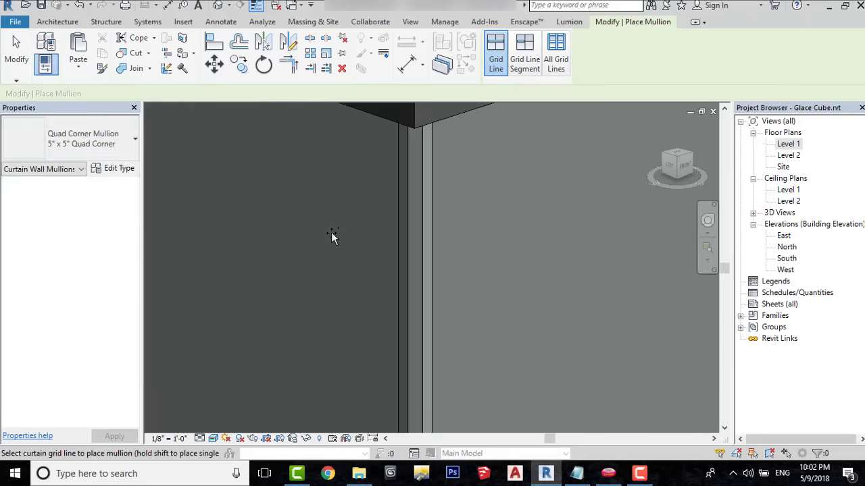
pyautogui.click(414, 225)
pyautogui.scroll(-8, 403, 164)
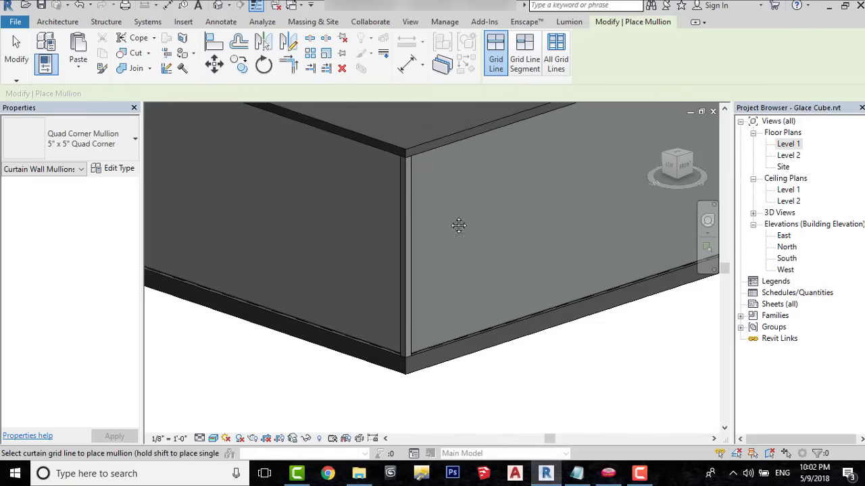
pyautogui.moveTo(460, 224); pyautogui.dragTo(469, 251, button='middle')
pyautogui.scroll(4, 446, 389)
pyautogui.scroll(-1, 405, 307)
pyautogui.scroll(4, 365, 302)
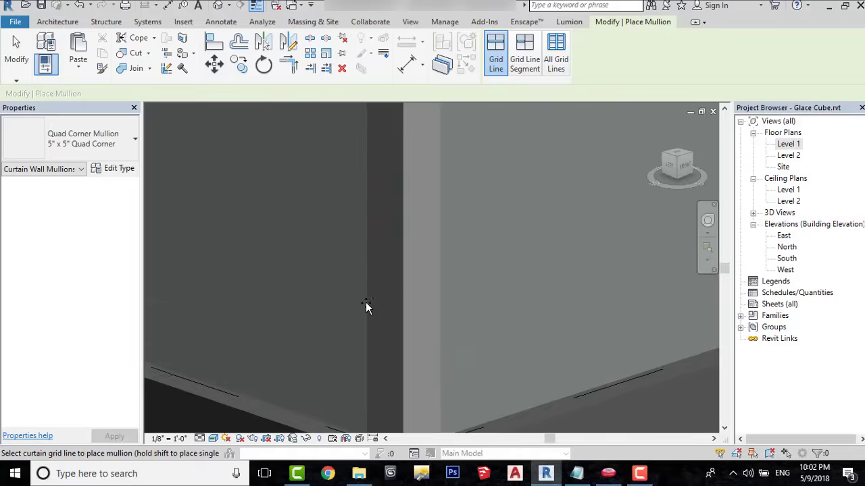
pyautogui.scroll(-4, 384, 252)
pyautogui.moveTo(397, 210); pyautogui.dragTo(400, 460, button='middle')
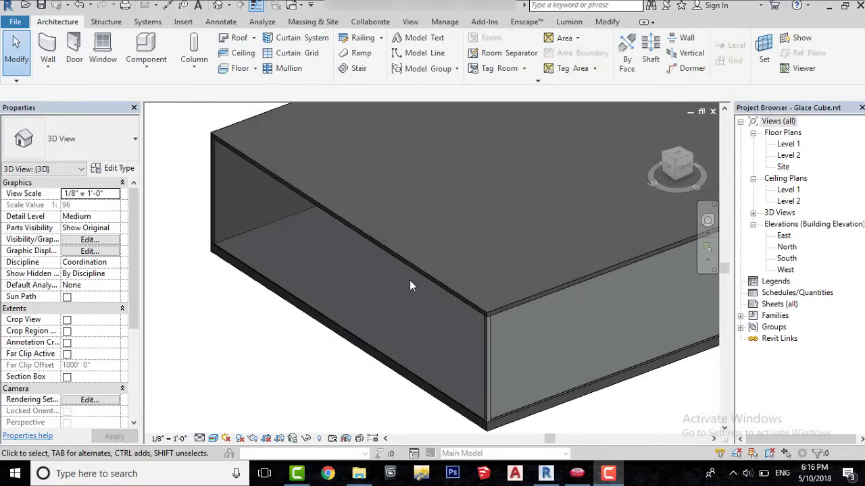
# Select the west curtain wall embedded in the Generic - 5" wall and open its profile for editing
pyautogui.scroll(-1, 409, 285)
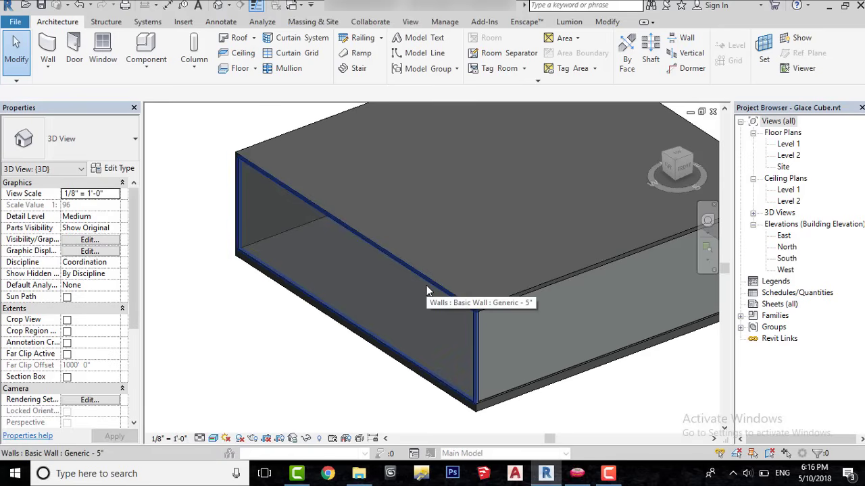
pyautogui.press('Tab')
pyautogui.press('Tab')
pyautogui.press('Tab')
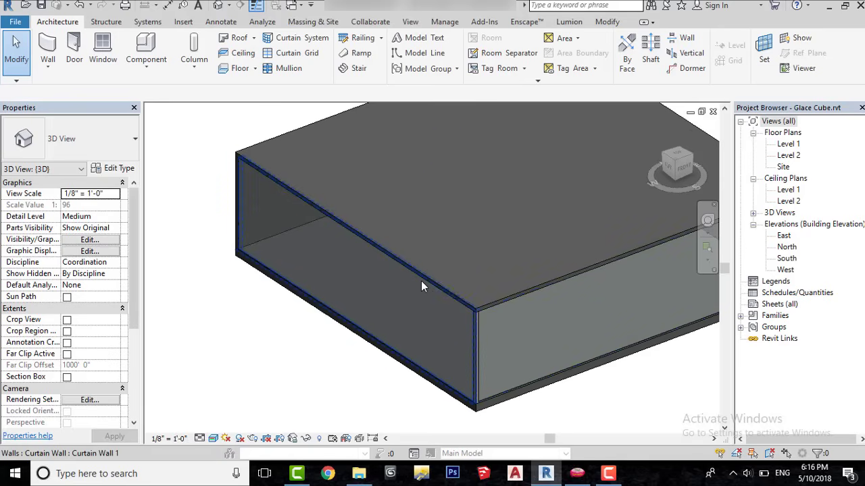
pyautogui.click(421, 286)
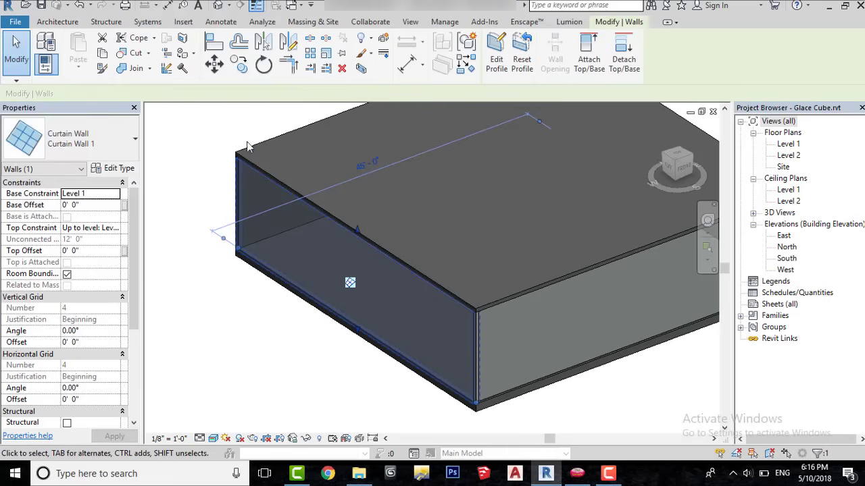
pyautogui.click(497, 62)
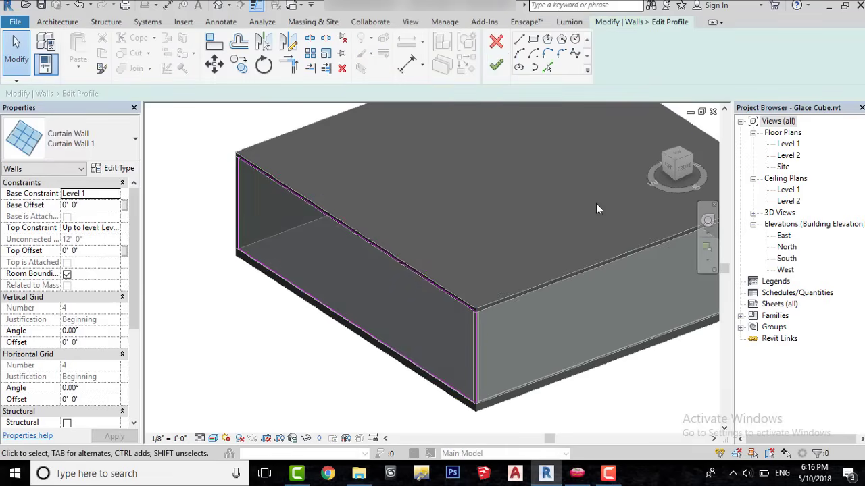
# Orient the 3D view to the Left side and set the visual style to Hidden Line
pyautogui.click(669, 173)
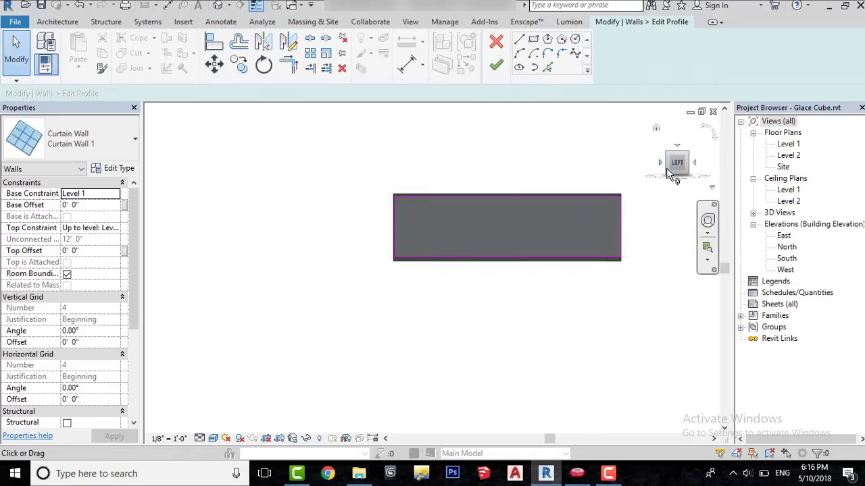
pyautogui.scroll(2, 547, 210)
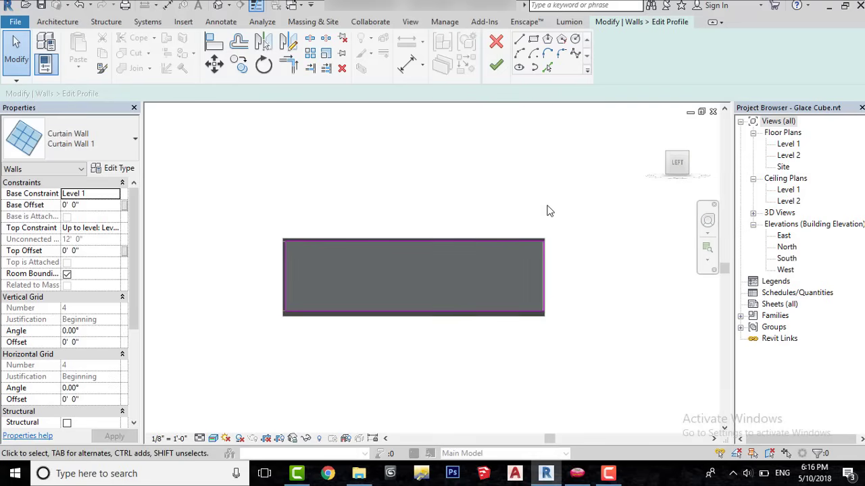
pyautogui.scroll(2, 496, 239)
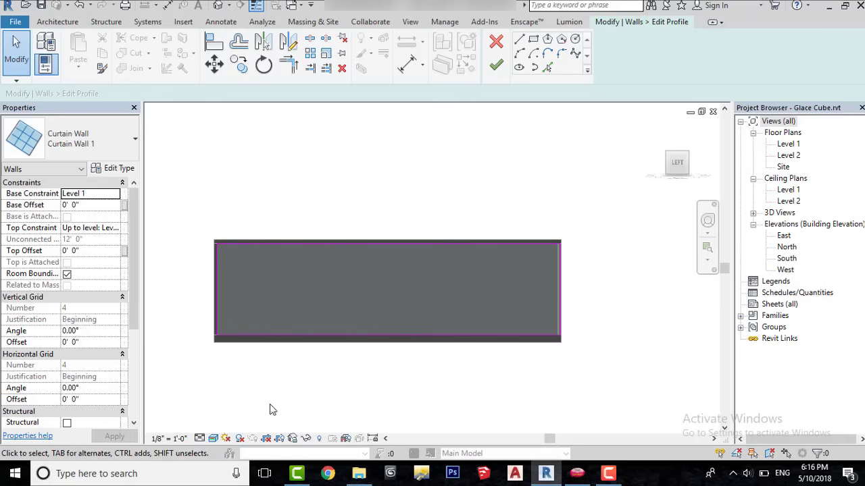
pyautogui.click(214, 438)
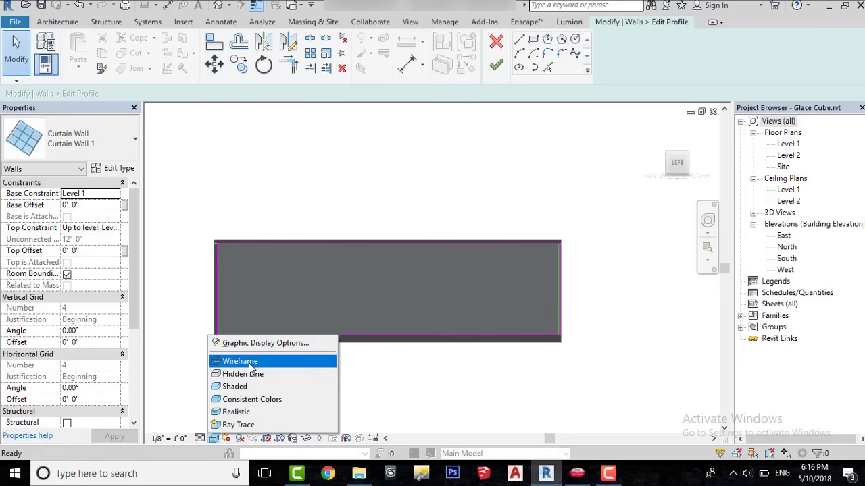
pyautogui.click(249, 373)
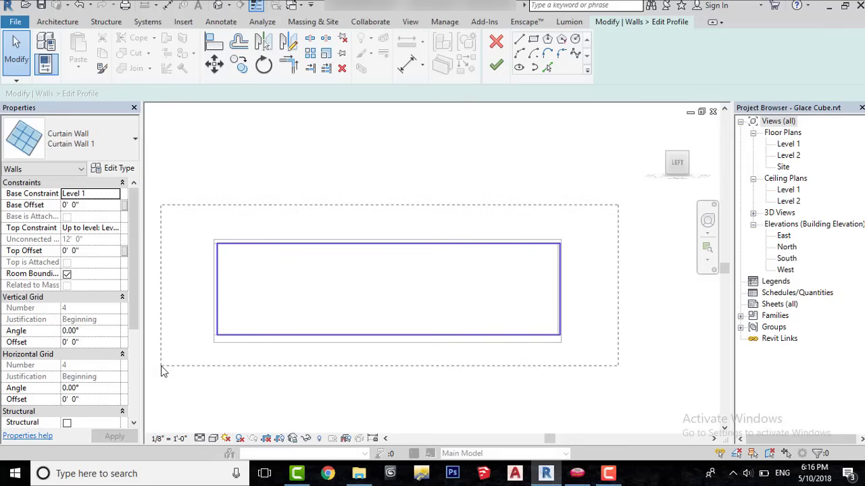
# Start a spline on the wall profile's upper edge, in its left part, and curve it downward from the edge
pyautogui.moveTo(547, 311); pyautogui.dragTo(500, 320)
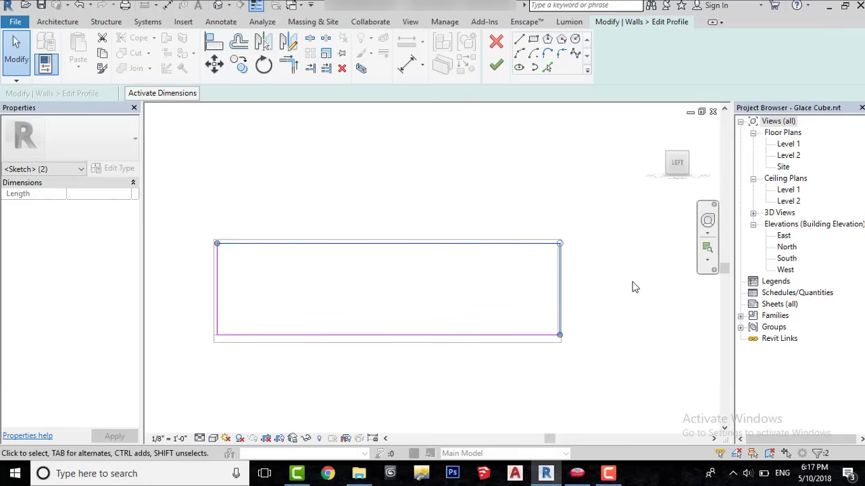
pyautogui.click(591, 295)
pyautogui.scroll(1, 282, 328)
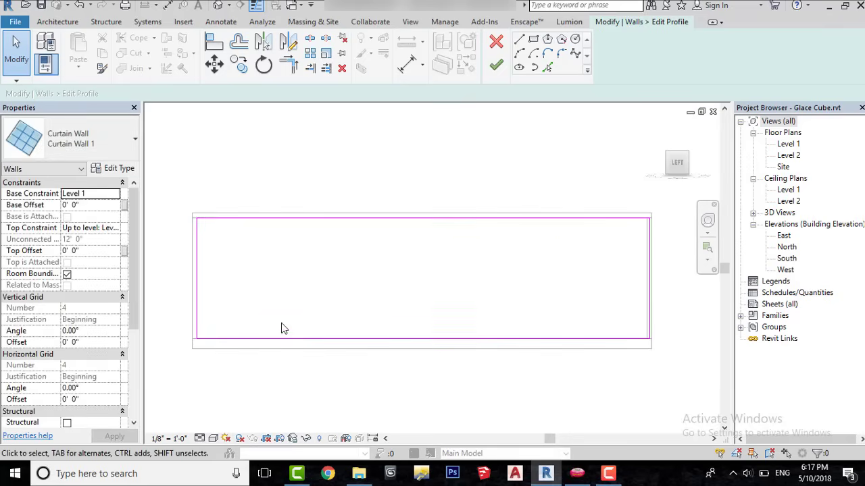
pyautogui.moveTo(286, 281); pyautogui.dragTo(295, 316, button='middle')
pyautogui.scroll(2, 246, 363)
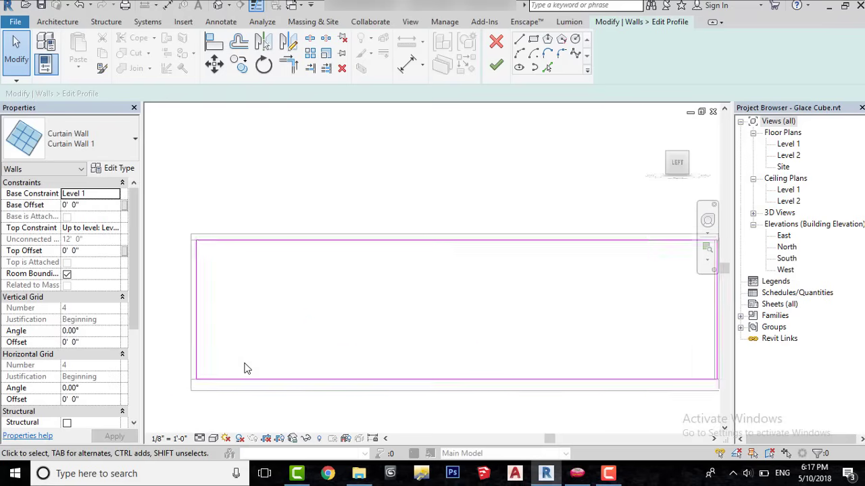
pyautogui.click(575, 53)
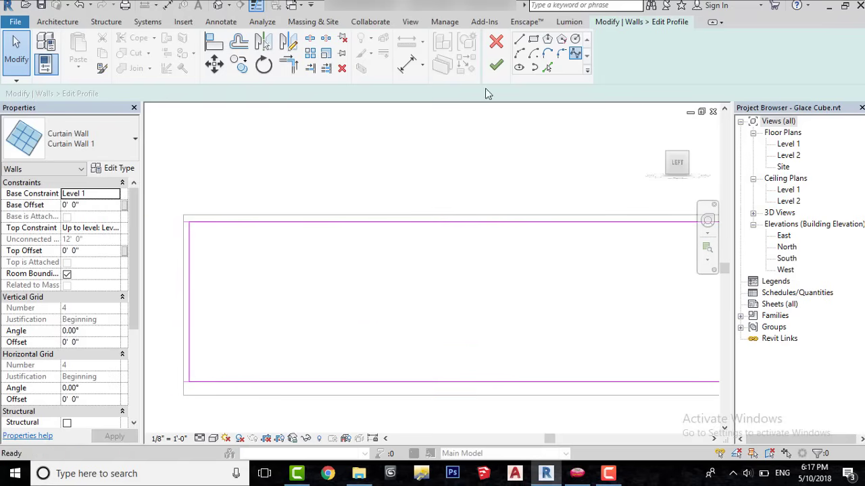
pyautogui.scroll(1, 191, 231)
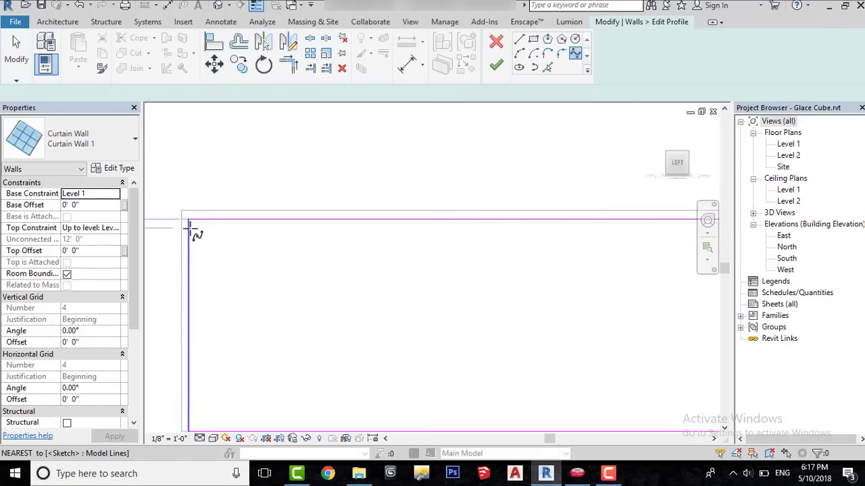
pyautogui.click(308, 217)
pyautogui.scroll(-1, 318, 219)
pyautogui.scroll(3, 322, 220)
pyautogui.click(330, 219)
pyautogui.scroll(-1, 348, 238)
pyautogui.click(346, 250)
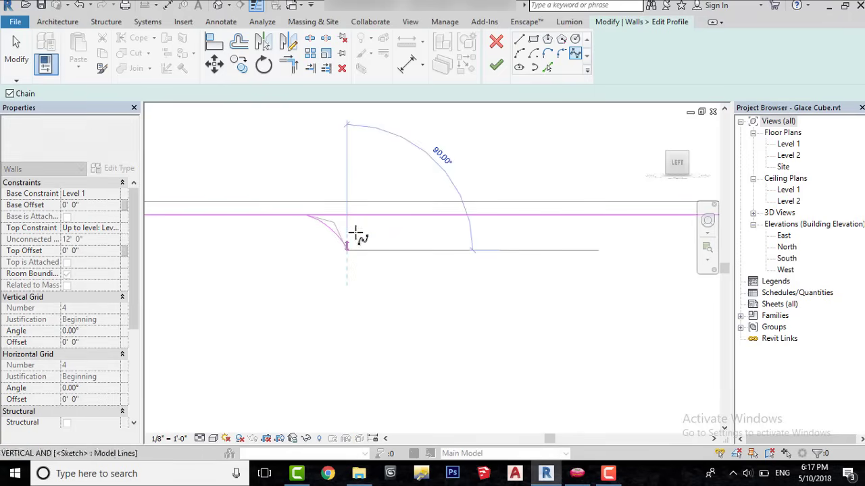
# Continue the spline diagonally down to the right, curl it back and end it on the profile's lower edge
pyautogui.scroll(-2, 356, 234)
pyautogui.scroll(1, 370, 299)
pyautogui.click(367, 303)
pyautogui.scroll(1, 384, 329)
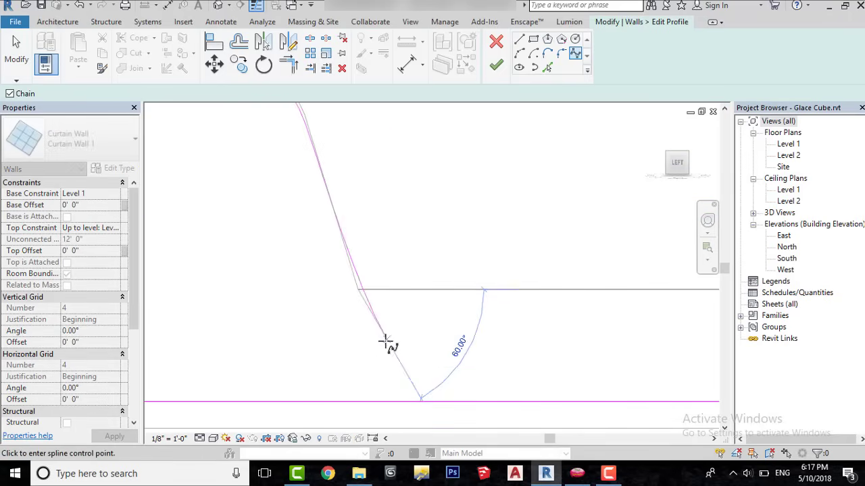
pyautogui.click(383, 355)
pyautogui.scroll(1, 390, 370)
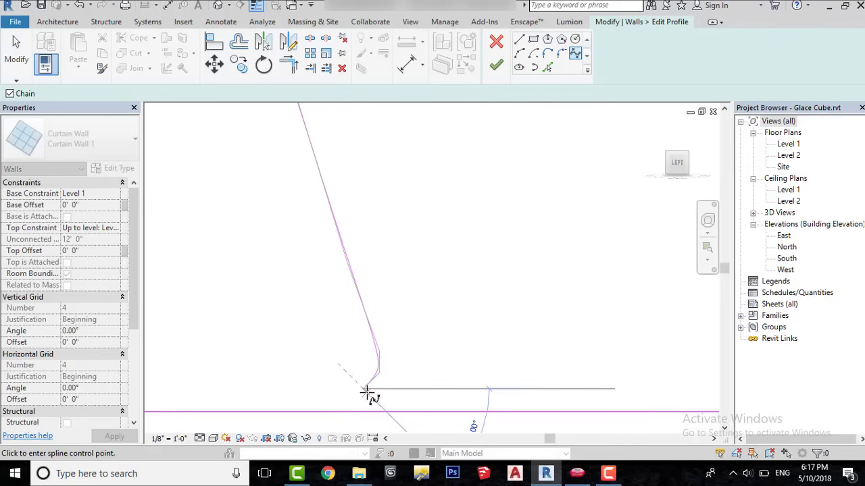
pyautogui.click(340, 410)
pyautogui.rightClick(262, 281)
pyautogui.click(273, 94)
pyautogui.rightClick(246, 196)
pyautogui.click(252, 204)
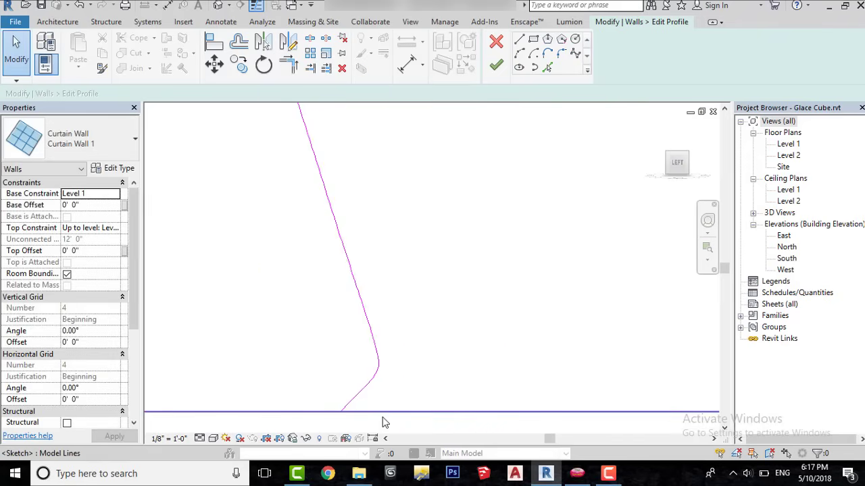
# Round the first spline's lower bend by moving its control points near the lower edge
pyautogui.click(361, 390)
pyautogui.scroll(2, 366, 408)
pyautogui.moveTo(358, 375); pyautogui.dragTo(359, 401)
pyautogui.moveTo(387, 348); pyautogui.dragTo(403, 364)
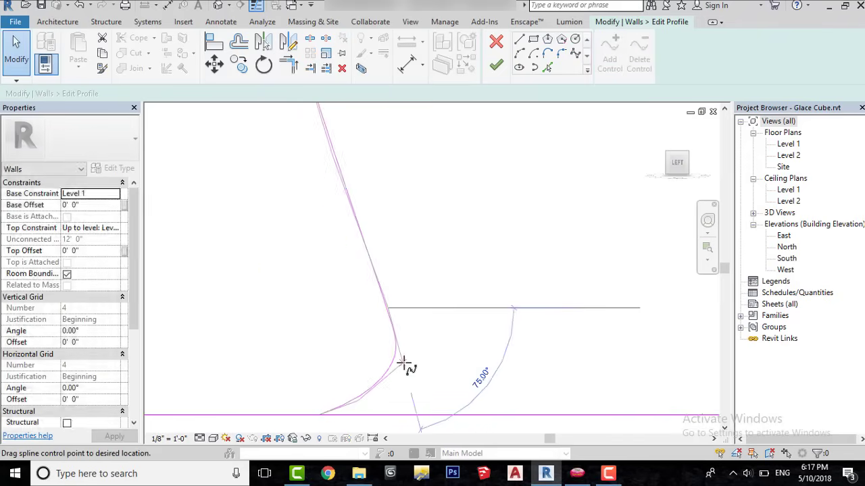
pyautogui.click(418, 338)
# Start a second spline on the upper edge just right of the first and bend it around to run downward
pyautogui.scroll(-9, 418, 338)
pyautogui.moveTo(469, 274); pyautogui.dragTo(377, 290, button='middle')
pyautogui.scroll(3, 377, 290)
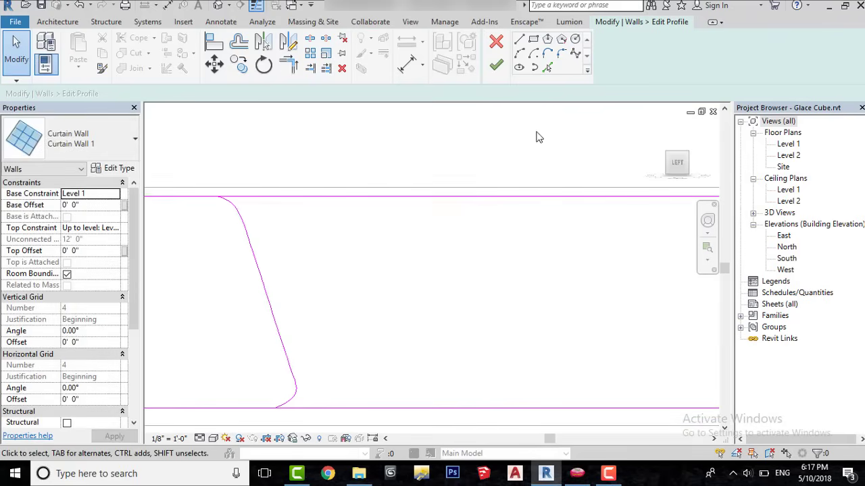
pyautogui.scroll(1, 282, 197)
pyautogui.click(282, 198)
pyautogui.scroll(2, 260, 196)
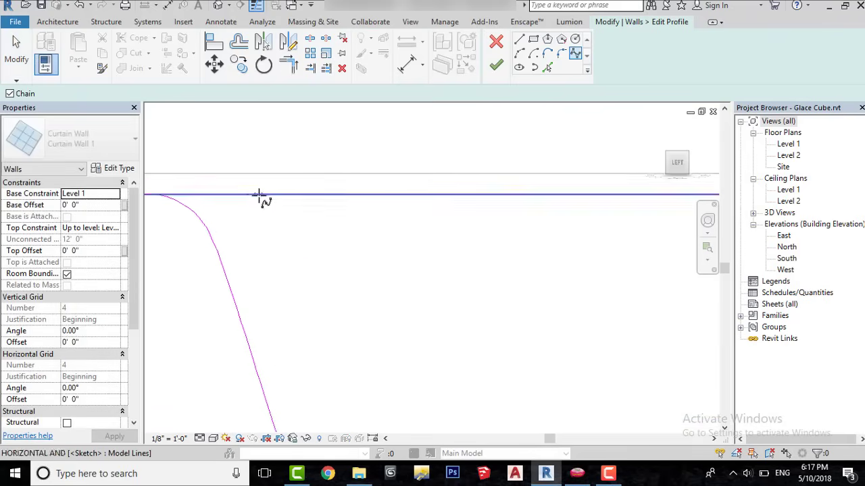
pyautogui.click(247, 195)
pyautogui.click(203, 218)
pyautogui.scroll(-3, 203, 217)
pyautogui.moveTo(202, 217); pyautogui.dragTo(312, 200, button='middle')
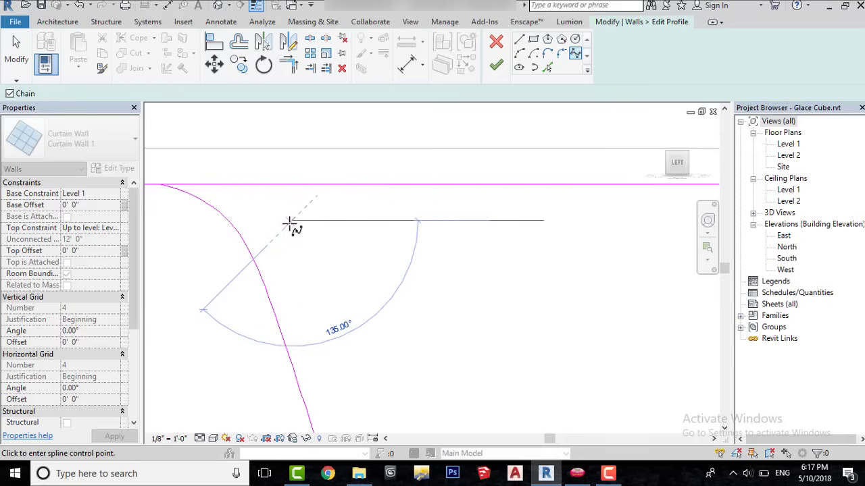
pyautogui.click(280, 236)
pyautogui.click(283, 260)
# Run the second spline down alongside the first and flare it out to the right onto the lower edge
pyautogui.scroll(-4, 338, 354)
pyautogui.moveTo(338, 353); pyautogui.dragTo(264, 219, button='middle')
pyautogui.scroll(-3, 257, 206)
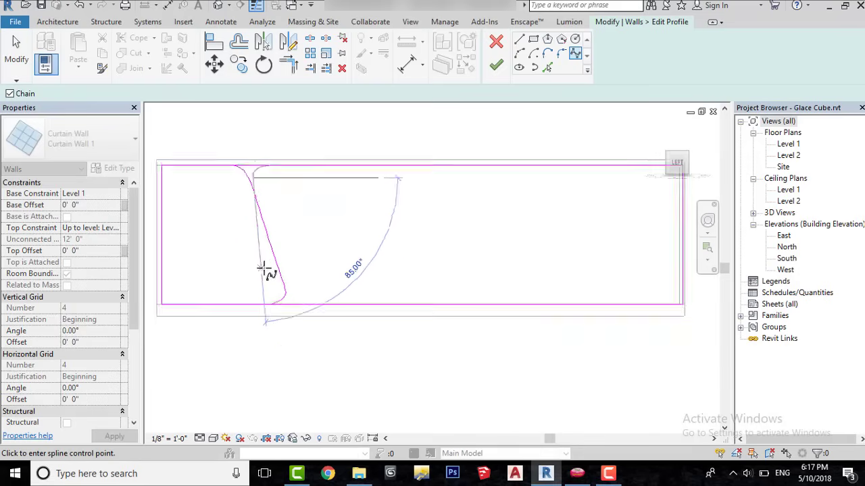
pyautogui.scroll(3, 265, 270)
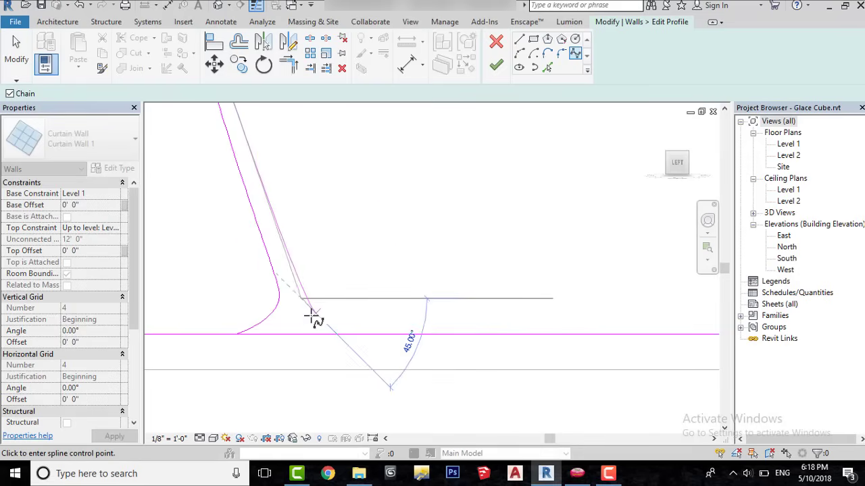
pyautogui.rightClick(382, 185)
pyautogui.click(396, 193)
pyautogui.rightClick(396, 192)
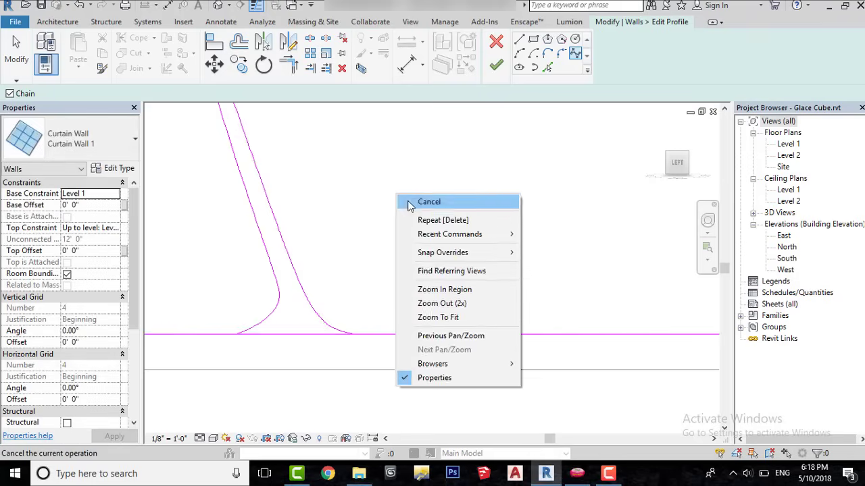
pyautogui.click(408, 202)
# Smooth the second spline's upper bend by moving its control points below the upper edge
pyautogui.scroll(-3, 398, 203)
pyautogui.moveTo(378, 184); pyautogui.dragTo(354, 255, button='middle')
pyautogui.scroll(3, 298, 139)
pyautogui.scroll(3, 236, 165)
pyautogui.click(259, 176)
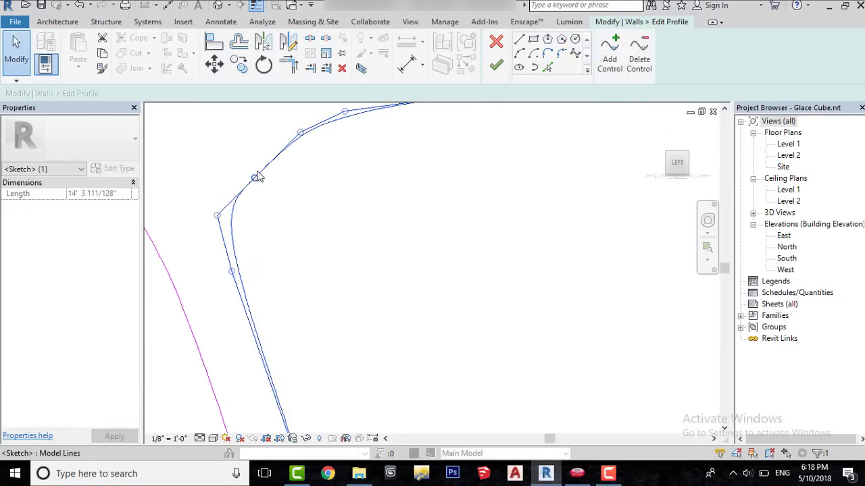
pyautogui.moveTo(257, 177); pyautogui.dragTo(291, 170)
pyautogui.scroll(-2, 272, 185)
pyautogui.scroll(3, 288, 159)
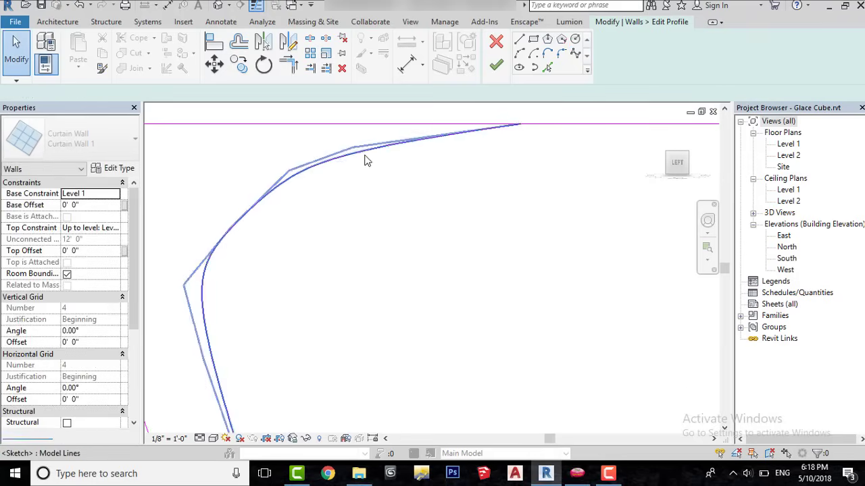
pyautogui.moveTo(354, 148); pyautogui.dragTo(365, 138)
pyautogui.click(324, 145)
# Reshape the second spline's lower flare by moving its control points closer to the lower edge
pyautogui.scroll(-7, 320, 145)
pyautogui.scroll(-3, 356, 188)
pyautogui.scroll(3, 381, 258)
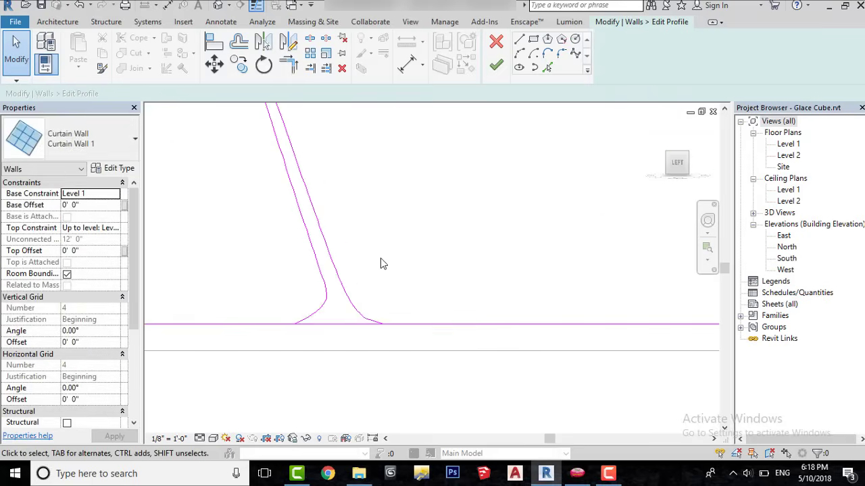
pyautogui.click(364, 318)
pyautogui.scroll(3, 366, 324)
pyautogui.moveTo(303, 244); pyautogui.dragTo(294, 254)
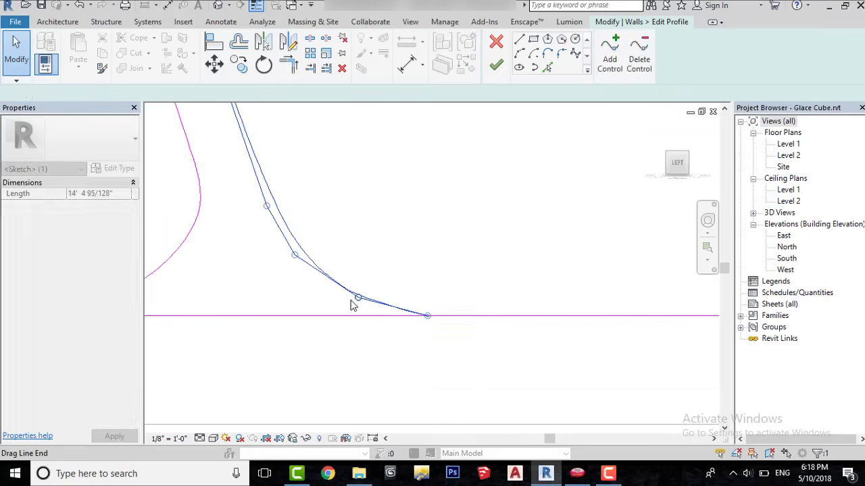
pyautogui.moveTo(357, 296); pyautogui.dragTo(345, 324)
pyautogui.click(342, 361)
pyautogui.scroll(-2, 342, 360)
pyautogui.click(345, 330)
pyautogui.scroll(2, 344, 343)
pyautogui.click(367, 313)
# Refine the second spline's top curve by moving two of its control points slightly upward
pyautogui.scroll(-4, 367, 315)
pyautogui.scroll(4, 303, 139)
pyautogui.moveTo(304, 139); pyautogui.dragTo(370, 203, button='middle')
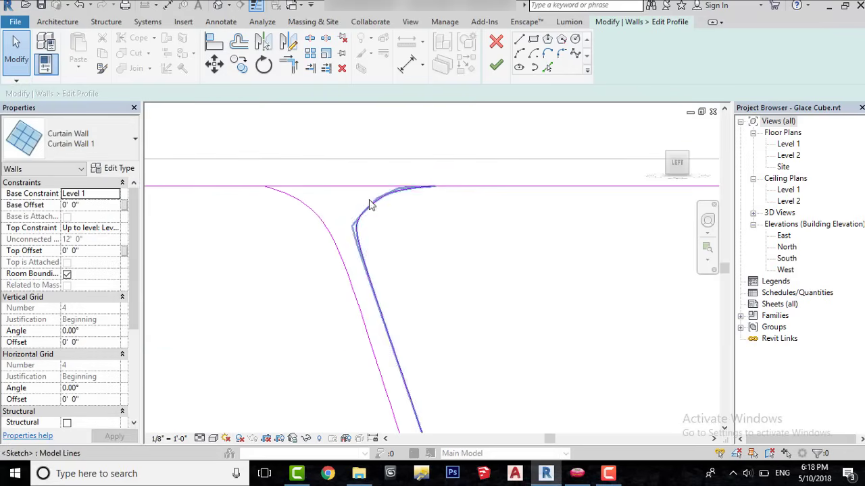
pyautogui.click(370, 203)
pyautogui.scroll(3, 370, 209)
pyautogui.moveTo(347, 225); pyautogui.dragTo(343, 212)
pyautogui.moveTo(393, 179); pyautogui.dragTo(393, 173)
pyautogui.click(409, 210)
# Mirror a copy of the second spline to the right about a vertical axis drawn from the upper edge
pyautogui.scroll(-4, 293, 162)
pyautogui.scroll(-3, 263, 148)
pyautogui.scroll(1, 366, 149)
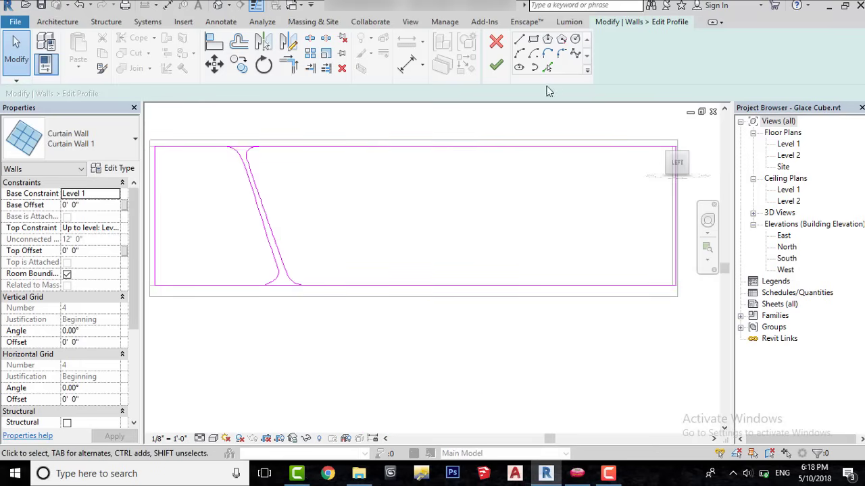
pyautogui.scroll(1, 383, 159)
pyautogui.press('Escape')
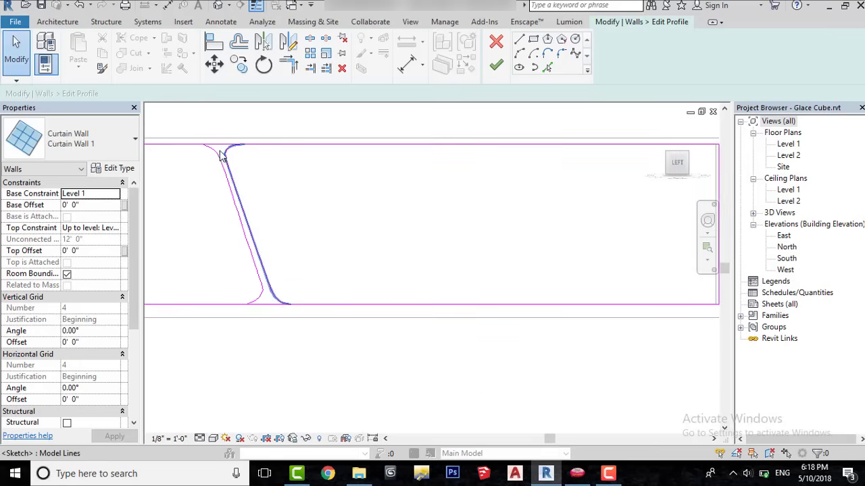
pyautogui.click(223, 154)
pyautogui.click(289, 43)
pyautogui.click(312, 144)
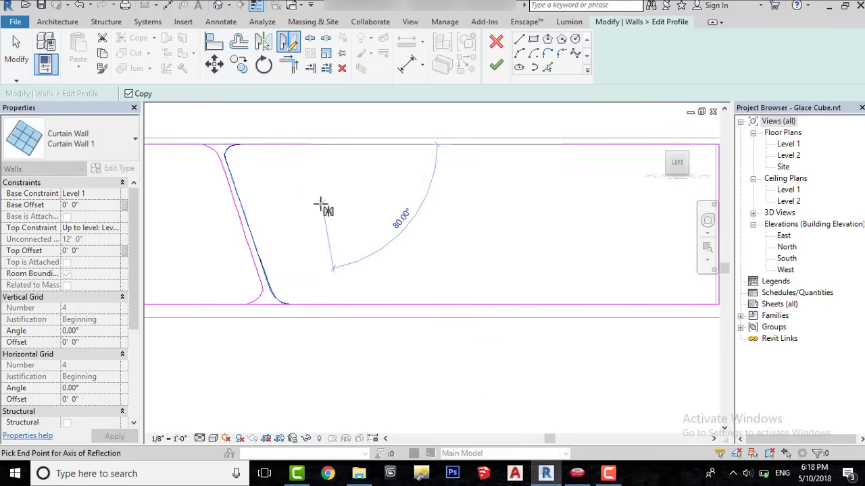
pyautogui.click(318, 225)
pyautogui.click(497, 226)
# Bulge the lower half of the mirrored spline outward into a rounded curve by moving its lower control points
pyautogui.moveTo(496, 226); pyautogui.dragTo(451, 242, button='middle')
pyautogui.scroll(2, 365, 254)
pyautogui.click(309, 254)
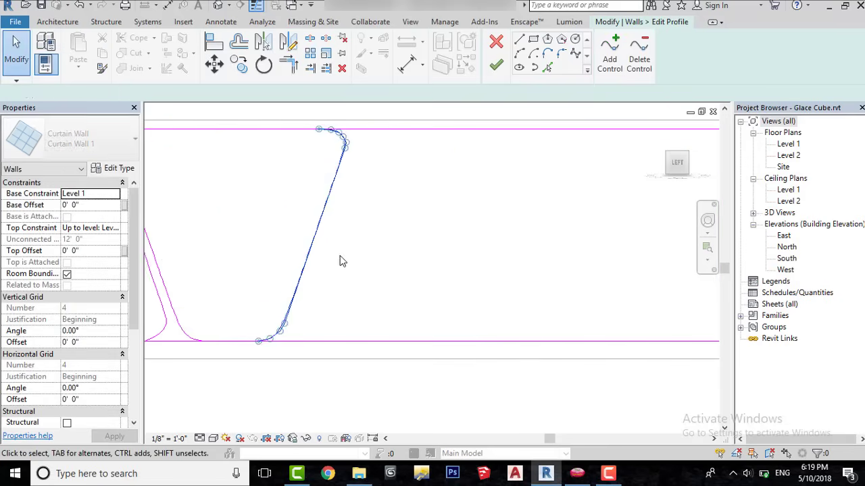
pyautogui.scroll(1, 348, 255)
pyautogui.scroll(-2, 352, 256)
pyautogui.moveTo(304, 291); pyautogui.dragTo(336, 256)
pyautogui.scroll(2, 308, 313)
pyautogui.moveTo(279, 326); pyautogui.dragTo(312, 307)
pyautogui.scroll(-2, 325, 316)
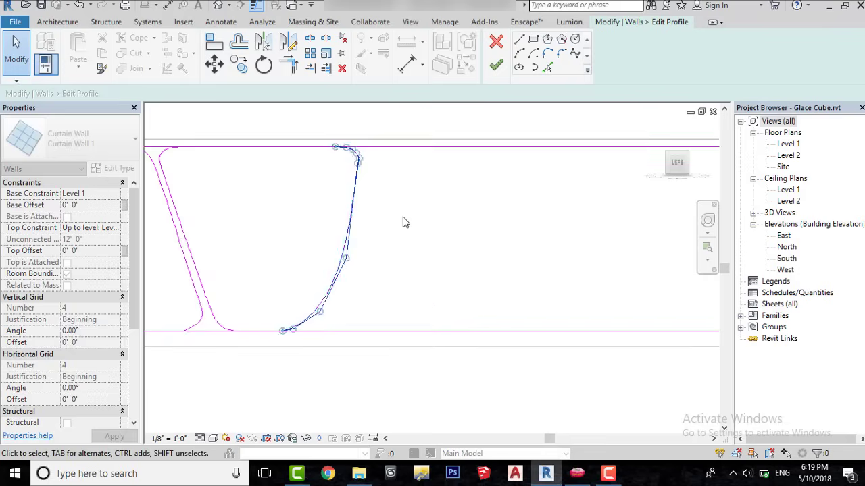
# Soften the mirrored spline's upper bend by moving its control point downward
pyautogui.scroll(3, 364, 184)
pyautogui.moveTo(352, 149); pyautogui.dragTo(356, 193)
pyautogui.scroll(-5, 394, 197)
pyautogui.click(421, 201)
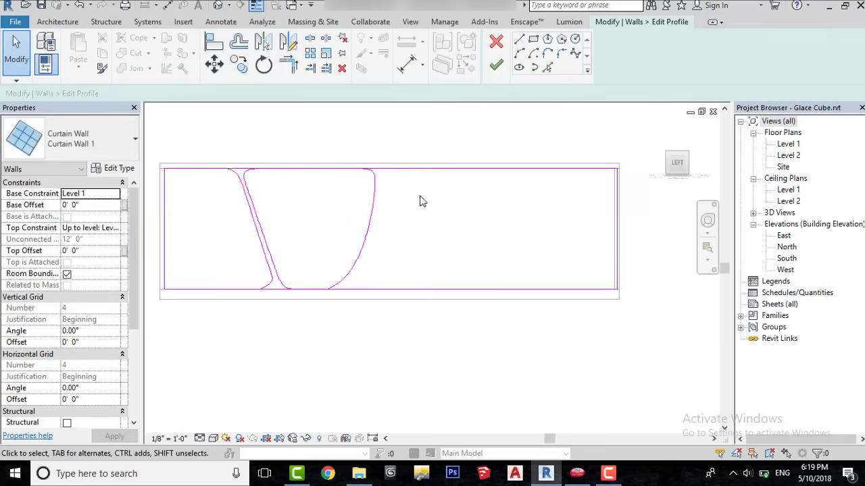
# Start another spline on the lower edge just right of the mirrored curve and curl it upward to the right
pyautogui.scroll(1, 422, 201)
pyautogui.scroll(1, 399, 241)
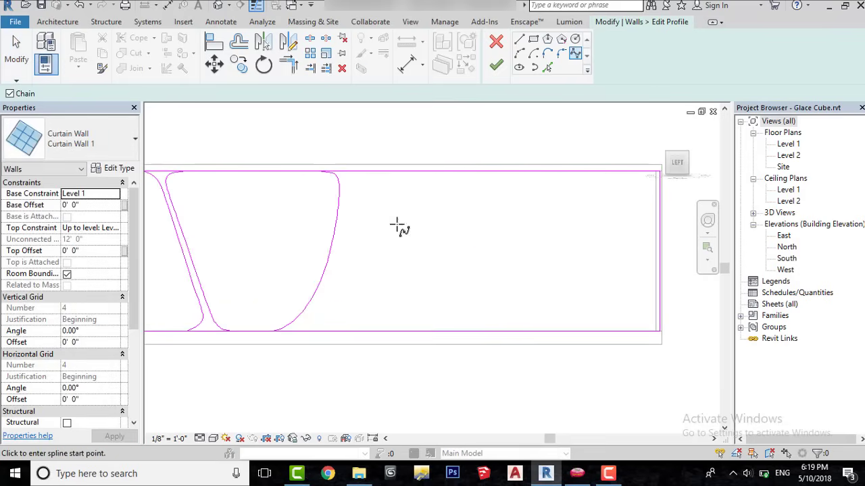
pyautogui.scroll(2, 318, 323)
pyautogui.click(316, 337)
pyautogui.scroll(2, 303, 335)
pyautogui.click(302, 327)
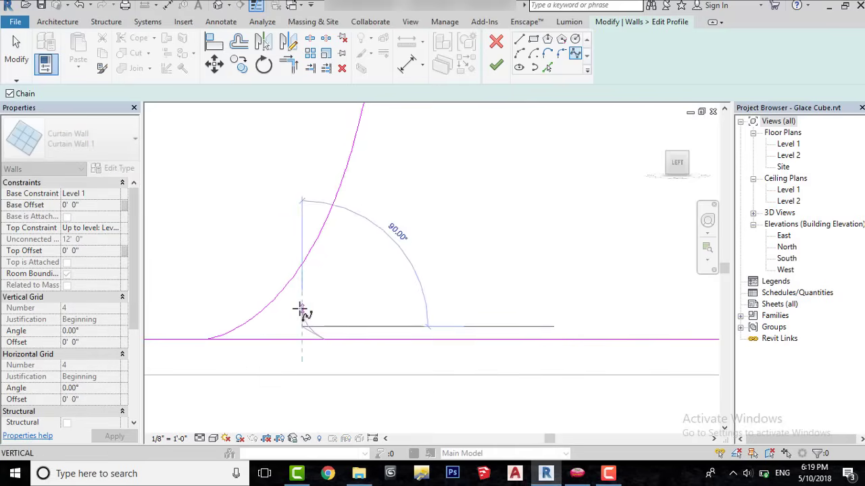
pyautogui.click(302, 307)
pyautogui.click(332, 264)
# Try to extend the new spline diagonally upward and over a peak to the right
pyautogui.scroll(-1, 331, 265)
pyautogui.click(363, 209)
pyautogui.scroll(-2, 364, 209)
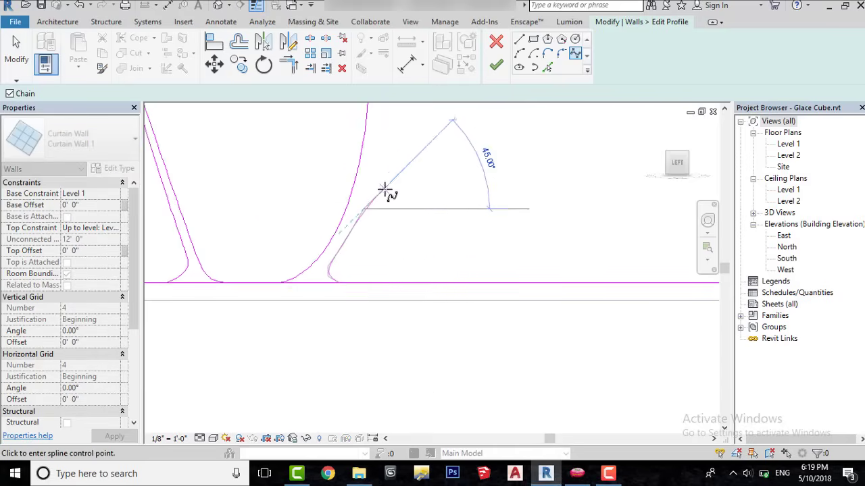
pyautogui.click(401, 184)
pyautogui.scroll(-1, 427, 214)
pyautogui.moveTo(462, 228); pyautogui.dragTo(411, 280, button='middle')
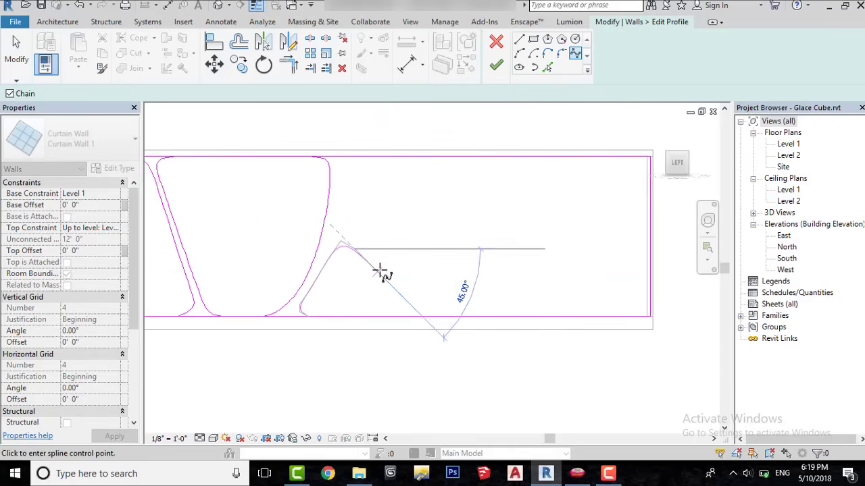
# Stop drawing and undo the extension, back to the short curled spline at the lower edge
pyautogui.press('Escape')
pyautogui.hotkey('ctrl', 'z')
pyautogui.hotkey('ctrl', 'z')
pyautogui.hotkey('ctrl', 'z')
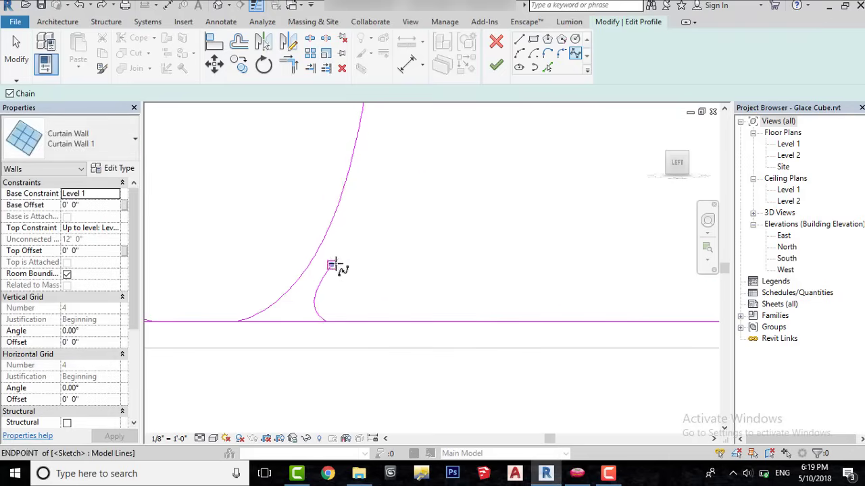
# Draw a spline from the short curl's end up over a rounded peak, diagonally down to the right and hooked back onto the lower edge
pyautogui.click(331, 265)
pyautogui.scroll(-1, 332, 264)
pyautogui.click(358, 222)
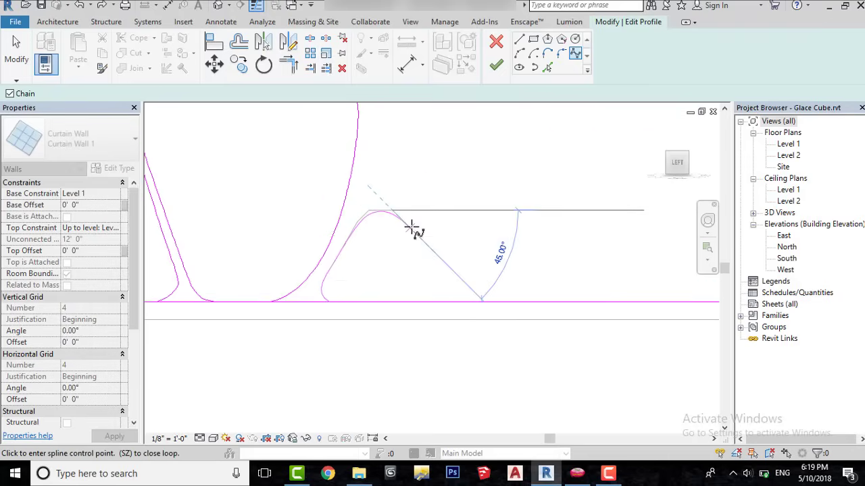
pyautogui.scroll(-1, 412, 227)
pyautogui.moveTo(411, 227); pyautogui.dragTo(380, 247, button='middle')
pyautogui.scroll(1, 391, 257)
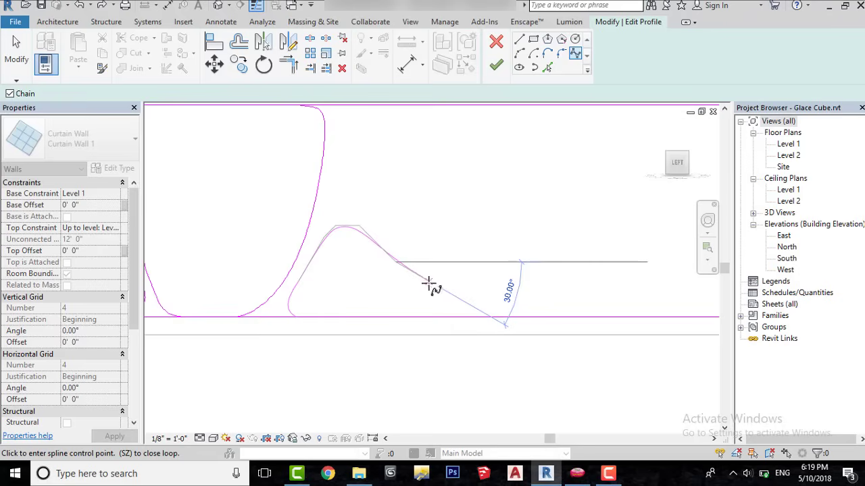
pyautogui.scroll(1, 432, 287)
pyautogui.click(451, 302)
pyautogui.scroll(2, 455, 309)
pyautogui.click(455, 309)
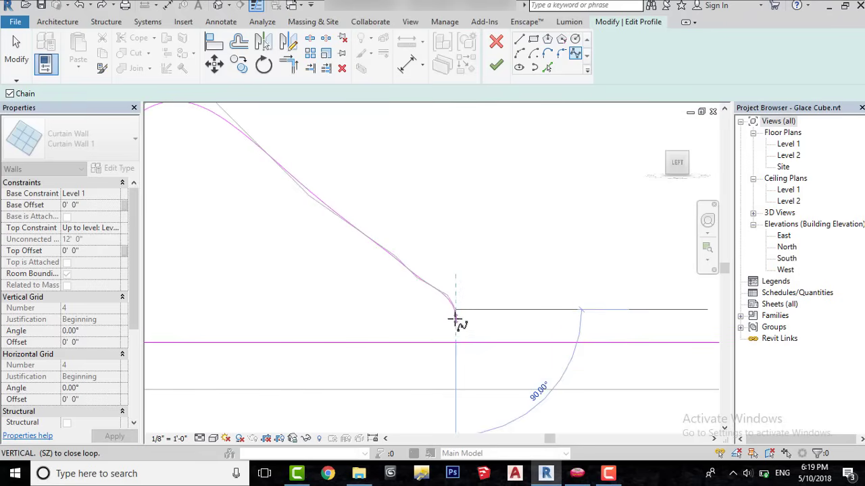
pyautogui.click(455, 335)
pyautogui.click(435, 343)
pyautogui.press('Escape')
pyautogui.rightClick(486, 233)
pyautogui.click(496, 241)
# Smooth the new arch's lower-right bend by moving the control points along its descending side and hook
pyautogui.click(421, 280)
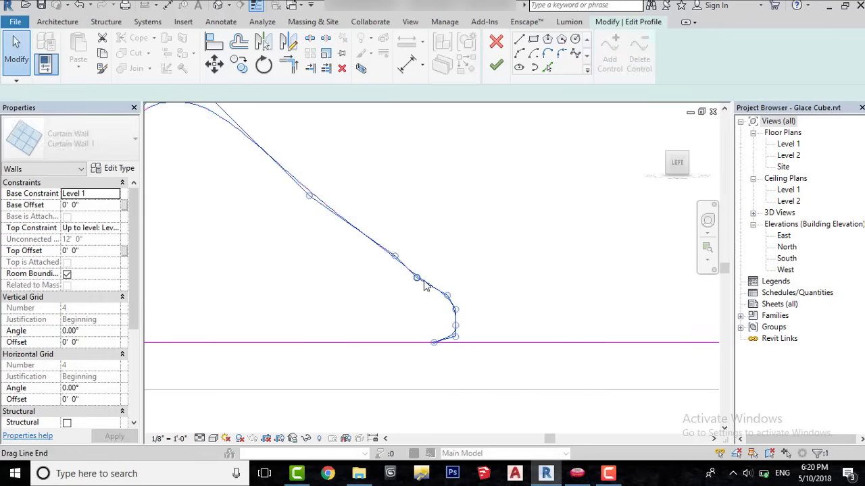
pyautogui.moveTo(418, 278); pyautogui.dragTo(427, 271)
pyautogui.moveTo(455, 309); pyautogui.dragTo(463, 323)
pyautogui.scroll(2, 460, 339)
pyautogui.moveTo(439, 263)
pyautogui.mouseDown()
pyautogui.moveTo(454, 254)
pyautogui.moveTo(447, 256)
pyautogui.mouseUp()
pyautogui.moveTo(349, 194); pyautogui.dragTo(457, 277, button='middle')
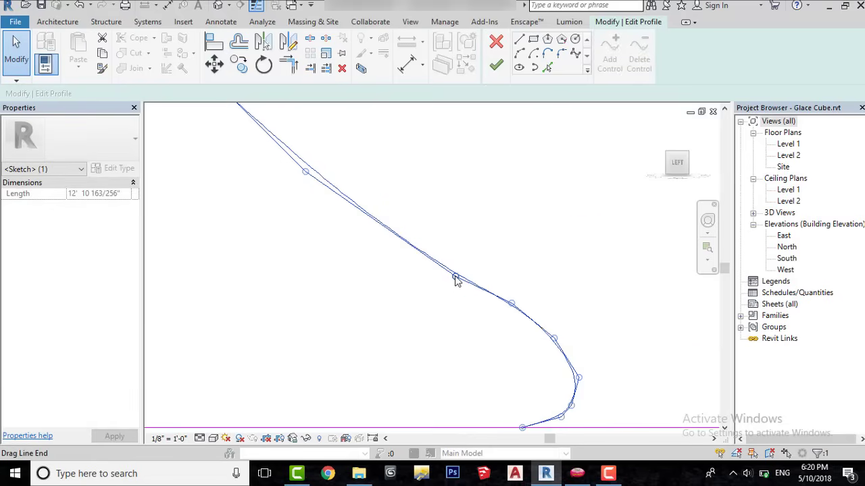
pyautogui.moveTo(456, 277); pyautogui.dragTo(423, 250)
pyautogui.scroll(-3, 467, 303)
pyautogui.scroll(1, 413, 261)
pyautogui.click(459, 243)
pyautogui.scroll(-4, 461, 244)
pyautogui.moveTo(497, 247); pyautogui.dragTo(433, 272, button='middle')
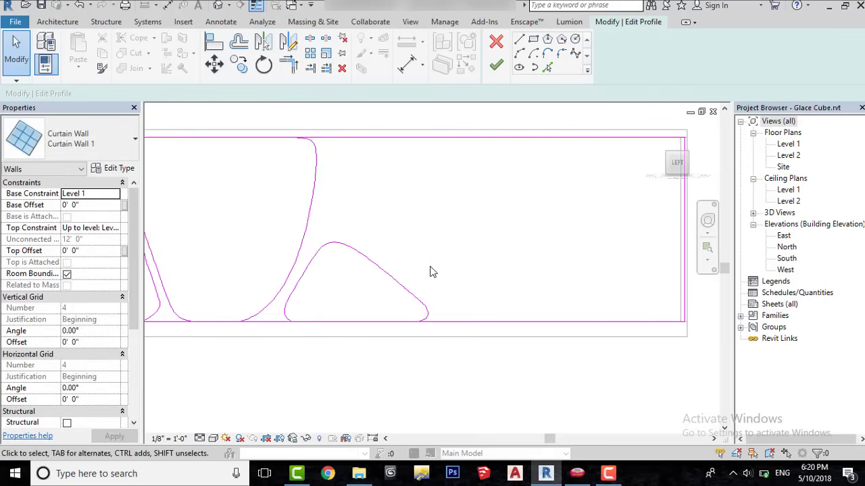
pyautogui.moveTo(464, 224); pyautogui.dragTo(449, 239, button='middle')
pyautogui.click(352, 271)
pyautogui.scroll(4, 329, 278)
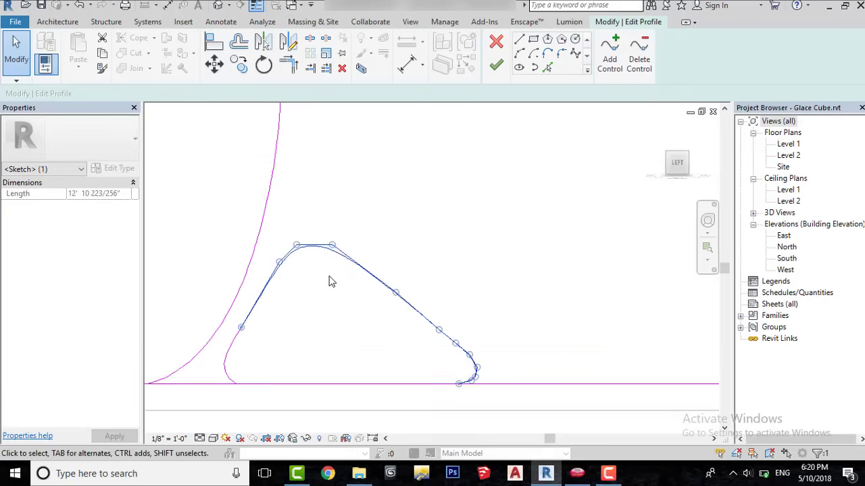
pyautogui.scroll(-5, 329, 278)
pyautogui.click(398, 241)
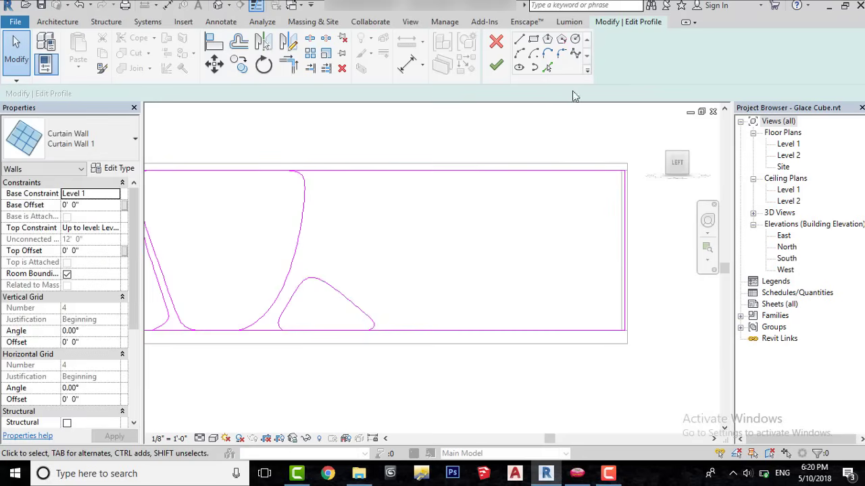
# Start a spline on the lower edge right of the small arch and run it diagonally up-left past the arch's peak
pyautogui.click(575, 54)
pyautogui.scroll(2, 402, 330)
pyautogui.click(395, 330)
pyautogui.scroll(2, 372, 323)
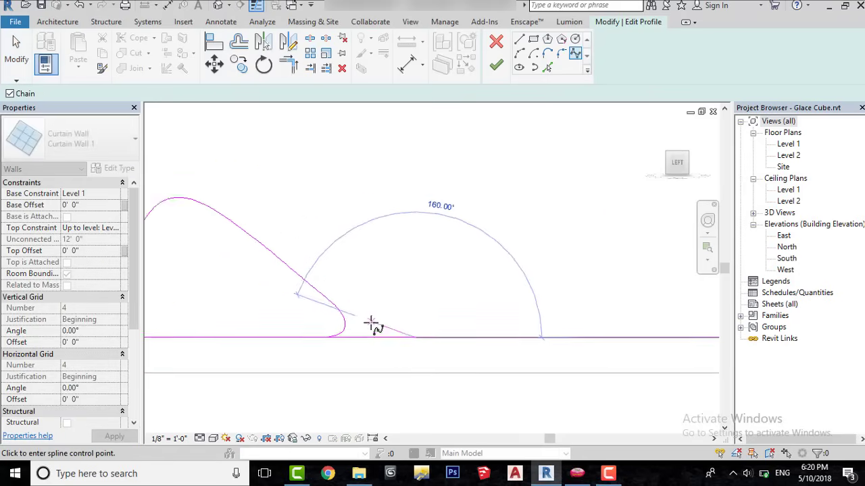
pyautogui.scroll(-2, 371, 321)
pyautogui.click(371, 320)
pyautogui.click(264, 228)
pyautogui.scroll(3, 262, 216)
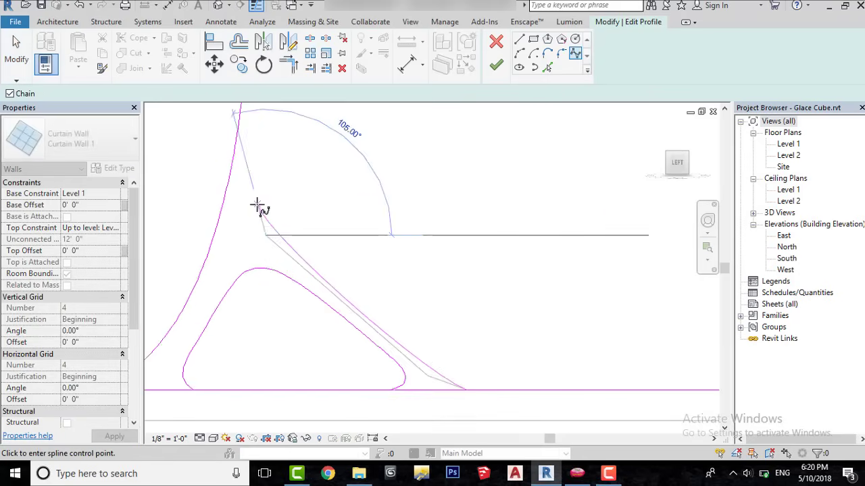
pyautogui.click(256, 205)
pyautogui.scroll(-5, 258, 208)
pyautogui.moveTo(293, 236); pyautogui.dragTo(289, 378, button='middle')
# Continue the spline upward beside the mirrored curve and bend it to the right to end on the profile's upper edge
pyautogui.scroll(1, 256, 335)
pyautogui.scroll(2, 255, 335)
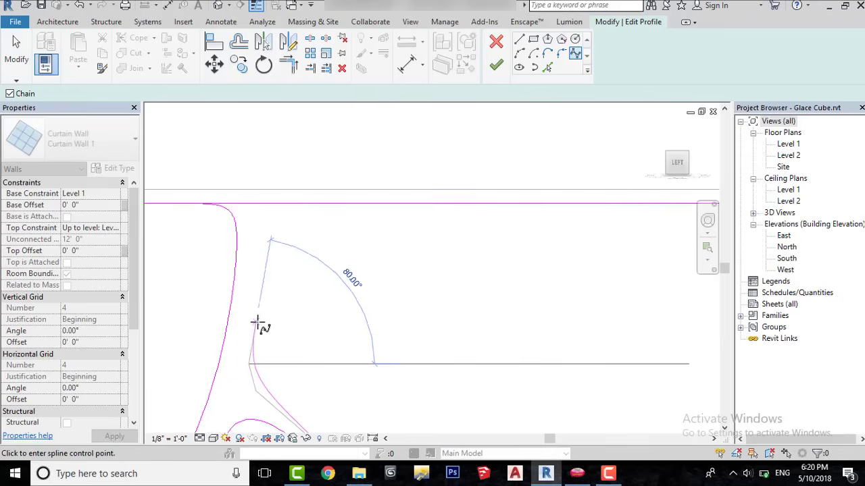
pyautogui.click(257, 319)
pyautogui.click(273, 225)
pyautogui.scroll(3, 273, 223)
pyautogui.click(293, 209)
pyautogui.click(309, 193)
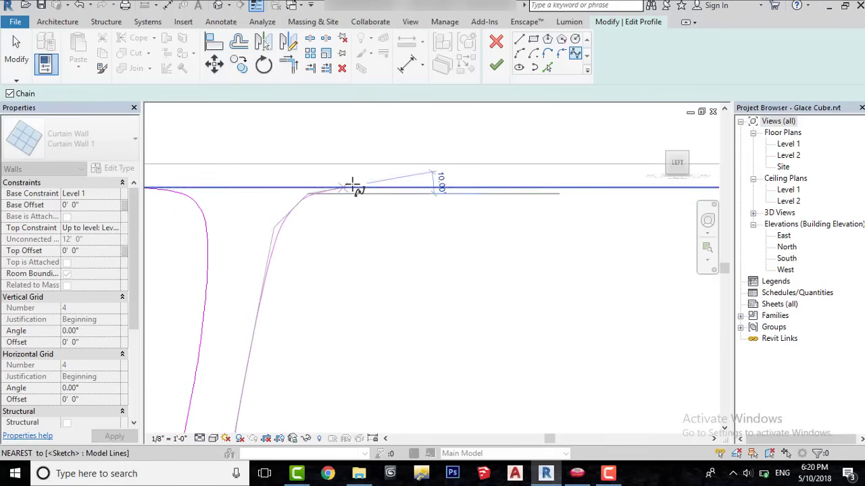
pyautogui.click(343, 187)
pyautogui.rightClick(438, 199)
pyautogui.click(462, 209)
pyautogui.rightClick(467, 216)
pyautogui.click(488, 227)
# Soften the spline's bend at the upper edge by moving its second-to-last control point slightly down and to the right
pyautogui.scroll(3, 378, 200)
pyautogui.click(275, 189)
pyautogui.moveTo(254, 189); pyautogui.dragTo(262, 196)
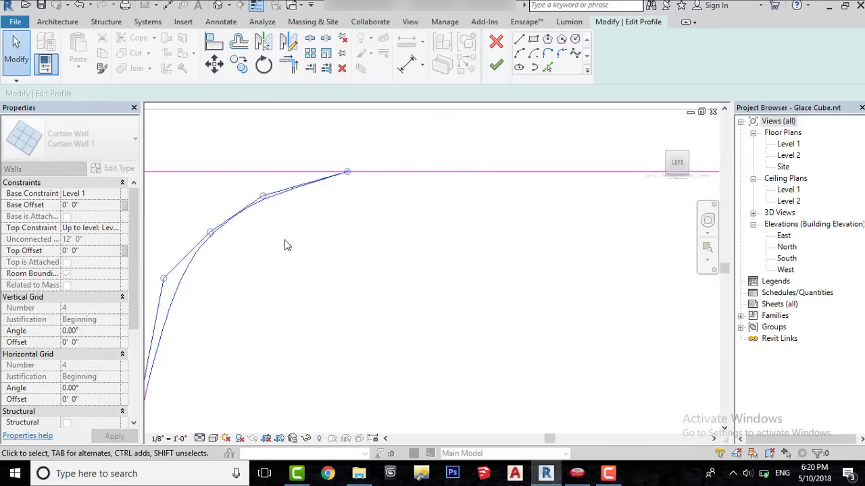
pyautogui.scroll(-3, 417, 241)
pyautogui.click(418, 242)
pyautogui.scroll(-2, 375, 260)
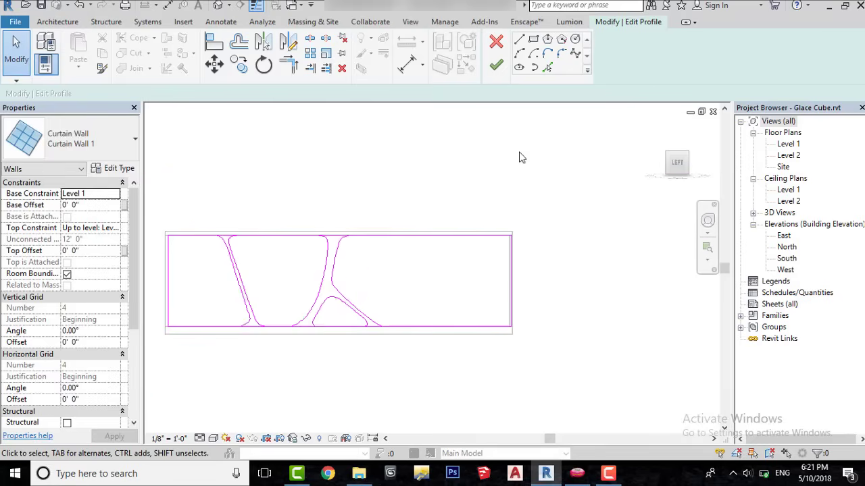
# Draw a spline from the upper edge farther right, bulging outward and curving down-left to the lower edge
pyautogui.click(579, 54)
pyautogui.scroll(1, 442, 223)
pyautogui.click(418, 237)
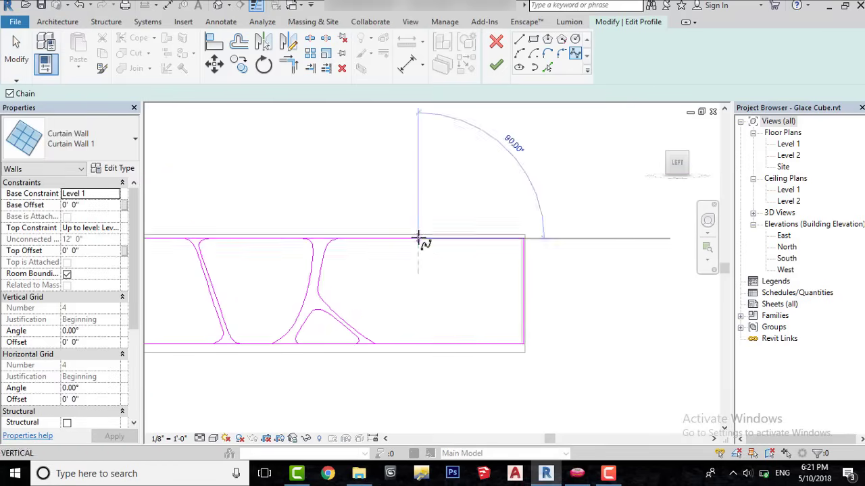
pyautogui.scroll(3, 431, 241)
pyautogui.click(437, 295)
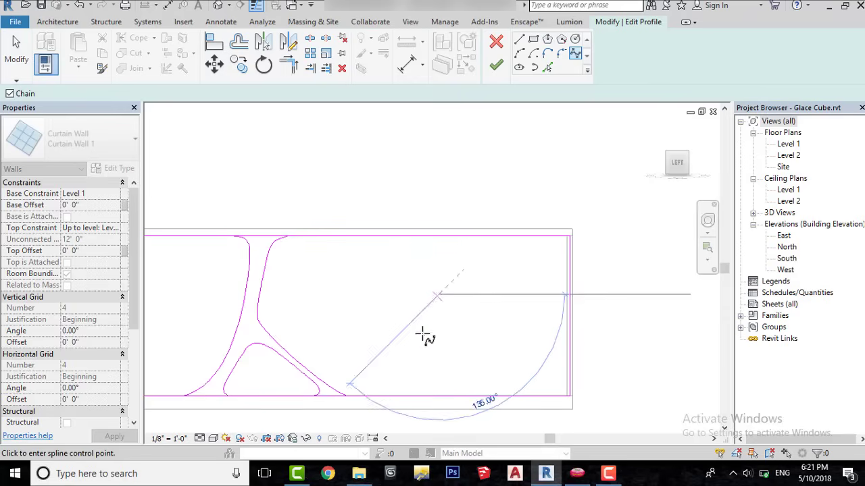
pyautogui.scroll(4, 408, 368)
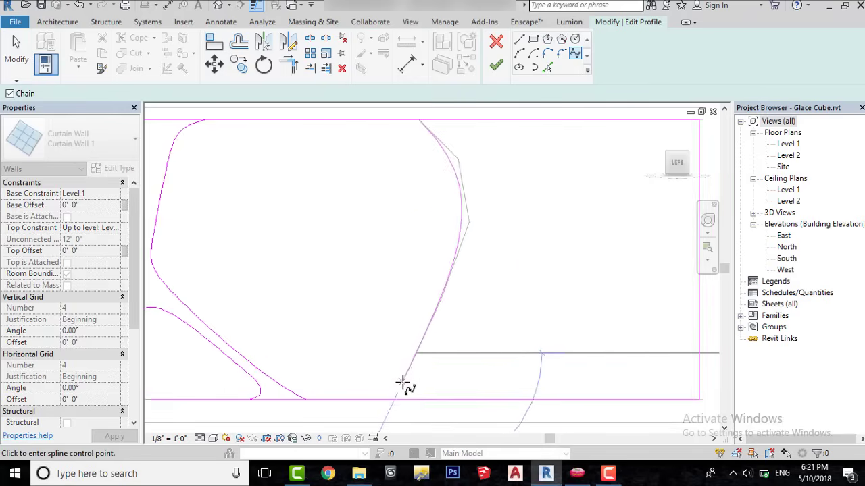
pyautogui.rightClick(367, 265)
pyautogui.click(370, 270)
# Round the bulging spline's lower end into a smooth foot by shifting its lowest control points
pyautogui.scroll(2, 399, 350)
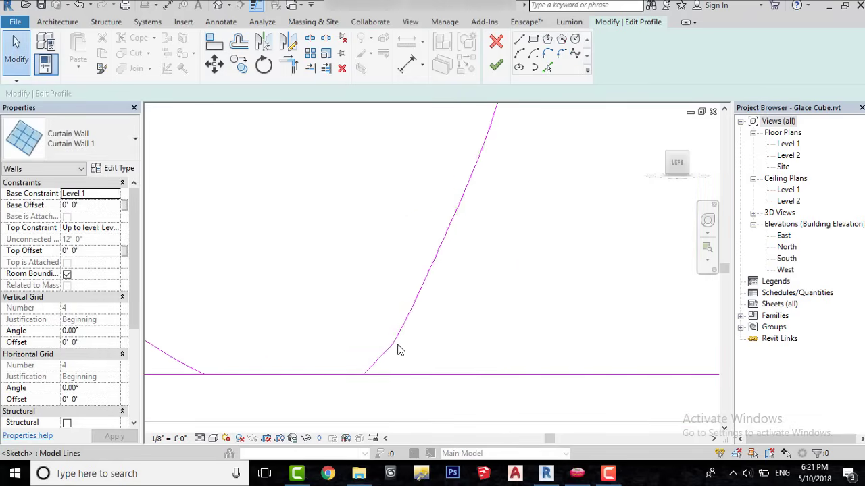
pyautogui.click(395, 350)
pyautogui.scroll(2, 393, 352)
pyautogui.moveTo(387, 370); pyautogui.dragTo(388, 368)
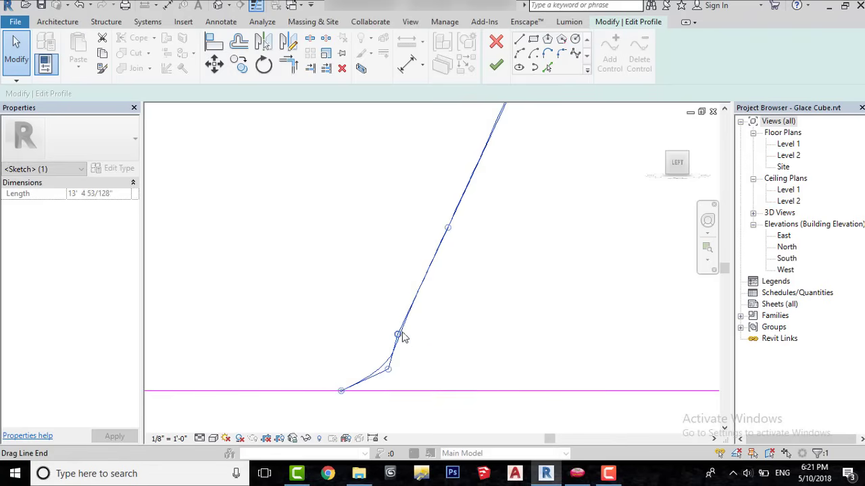
pyautogui.moveTo(398, 334); pyautogui.dragTo(418, 346)
pyautogui.moveTo(448, 228); pyautogui.dragTo(451, 228)
pyautogui.scroll(-3, 533, 383)
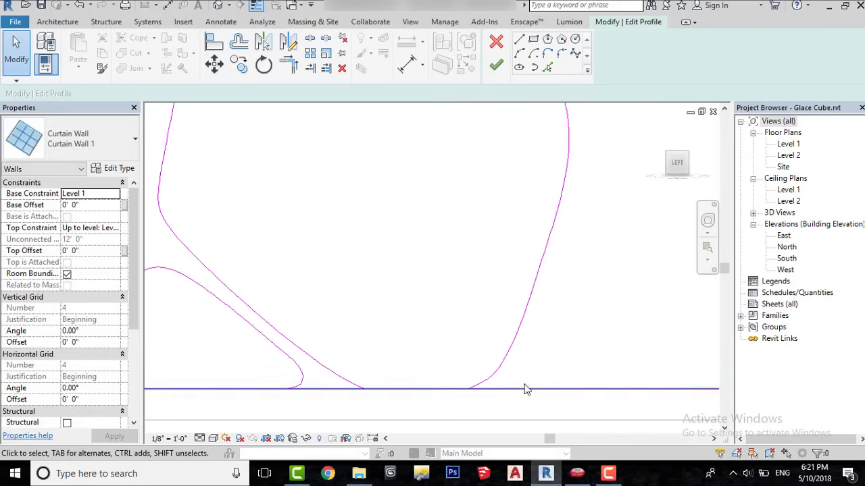
# Push a control point on the bulging spline's lower part farther to the right
pyautogui.scroll(-2, 490, 378)
pyautogui.click(488, 339)
pyautogui.scroll(3, 488, 339)
pyautogui.moveTo(478, 317); pyautogui.dragTo(496, 322)
pyautogui.click(519, 363)
pyautogui.scroll(-4, 500, 375)
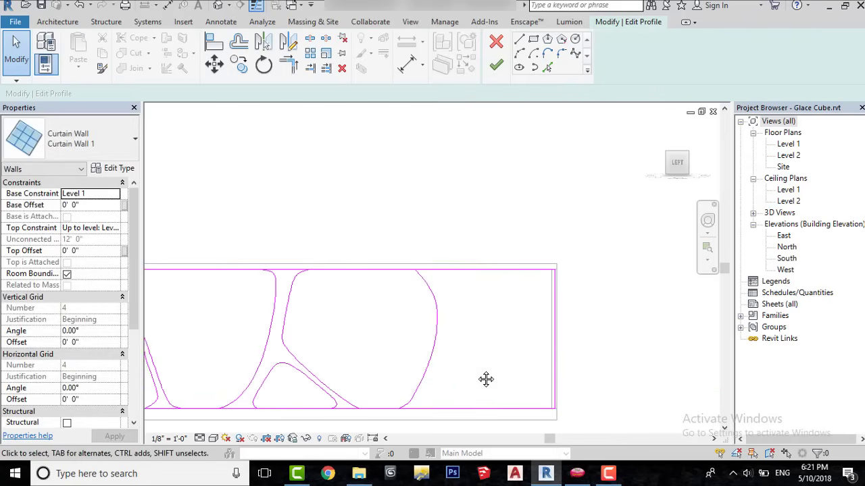
# Draw a rounded triangular spline hanging from the upper edge, right of the bulging curve, starting and ending on that edge
pyautogui.click(581, 55)
pyautogui.scroll(2, 455, 277)
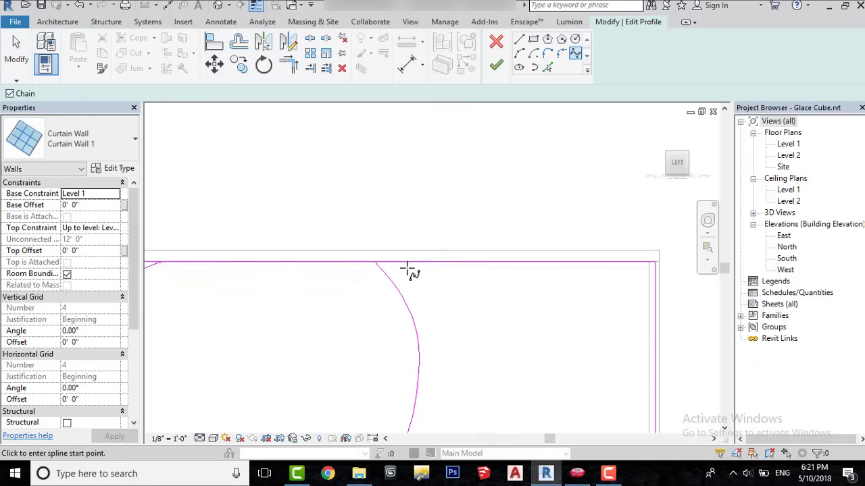
pyautogui.scroll(2, 411, 262)
pyautogui.click(412, 261)
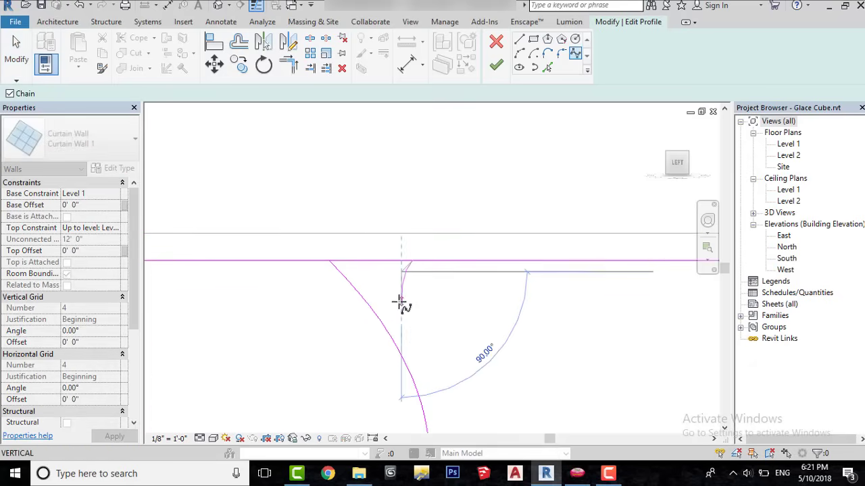
pyautogui.click(401, 302)
pyautogui.scroll(-2, 407, 319)
pyautogui.click(416, 343)
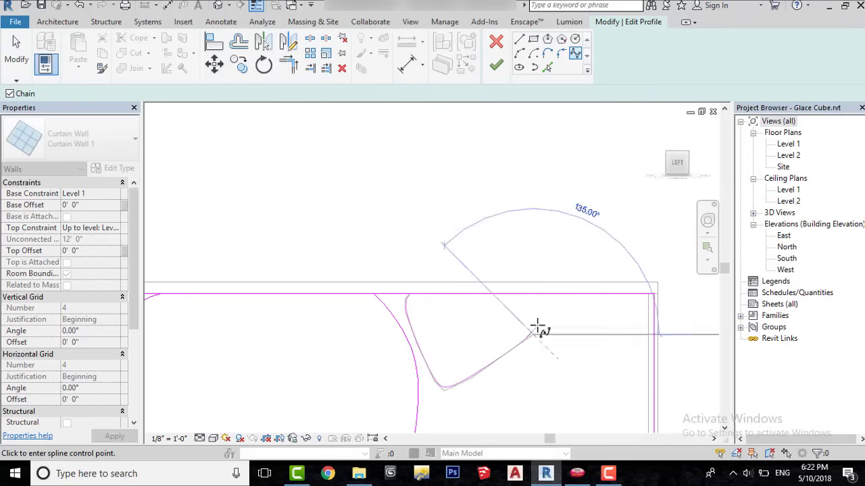
pyautogui.scroll(2, 549, 310)
pyautogui.click(560, 311)
pyautogui.click(523, 278)
pyautogui.rightClick(512, 194)
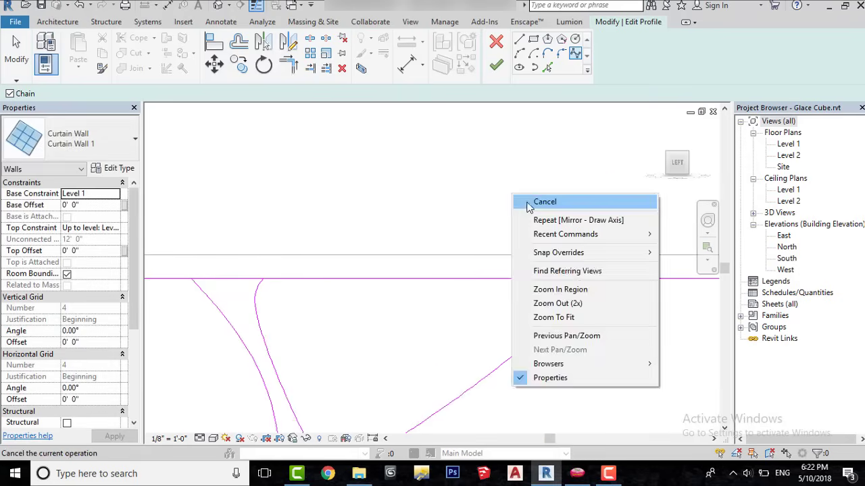
pyautogui.click(525, 204)
# Round the hanging triangle's upper-right corner by moving its two corner control points outward
pyautogui.click(539, 287)
pyautogui.scroll(2, 551, 289)
pyautogui.moveTo(547, 280); pyautogui.dragTo(552, 275)
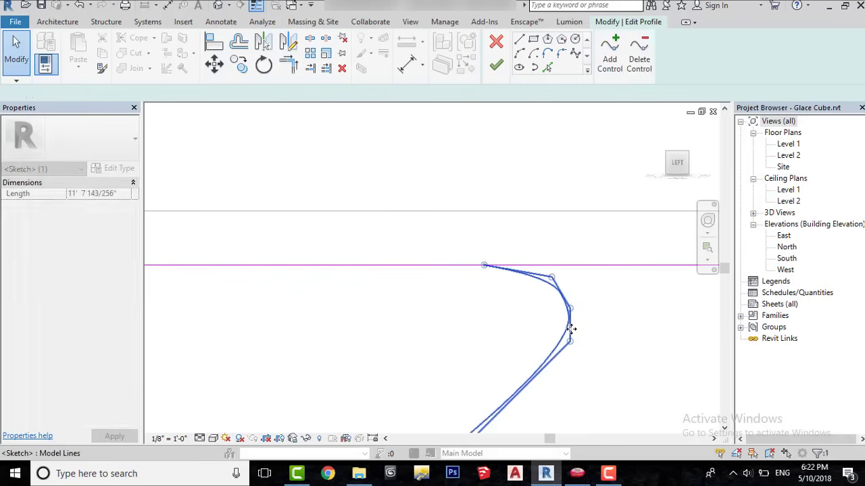
pyautogui.moveTo(569, 310); pyautogui.dragTo(578, 309)
pyautogui.scroll(-3, 534, 270)
pyautogui.click(496, 198)
pyautogui.scroll(-4, 493, 219)
pyautogui.scroll(2, 525, 245)
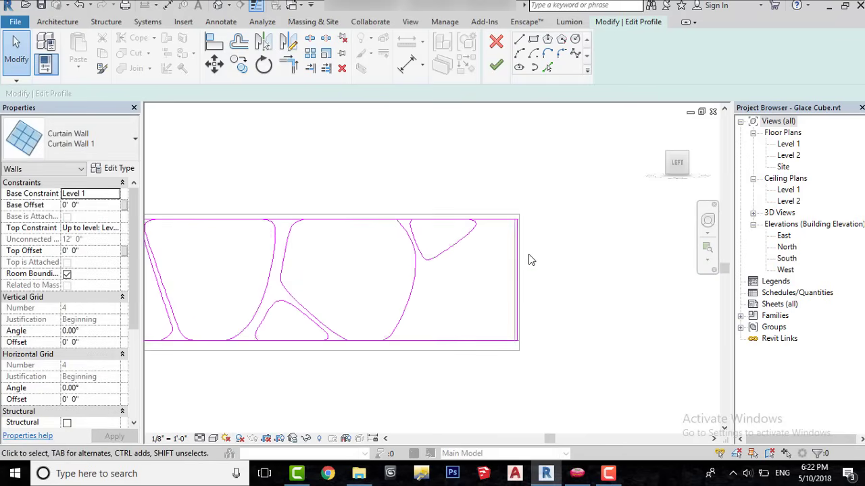
# Draw a spline from the upper edge right of the hanging triangle diagonally down-left, hooking onto the lower edge beside the bulging curve
pyautogui.click(486, 220)
pyautogui.scroll(1, 461, 234)
pyautogui.click(468, 242)
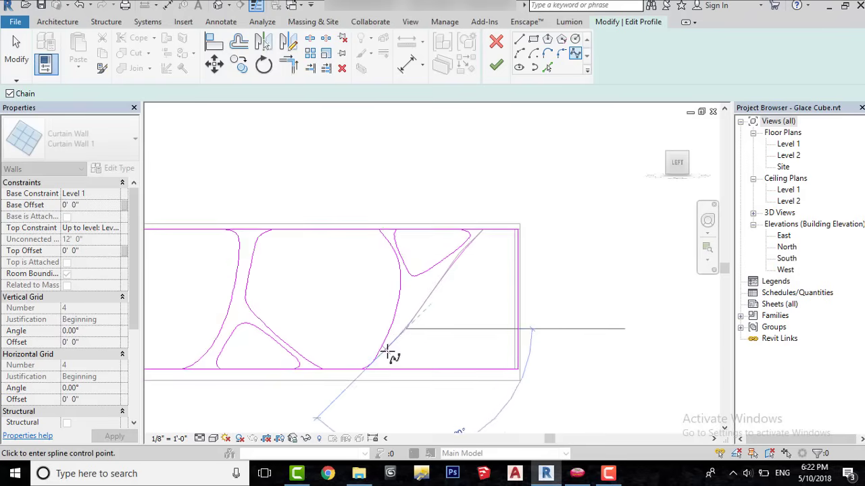
pyautogui.scroll(1, 392, 364)
pyautogui.scroll(1, 380, 370)
pyautogui.click(389, 378)
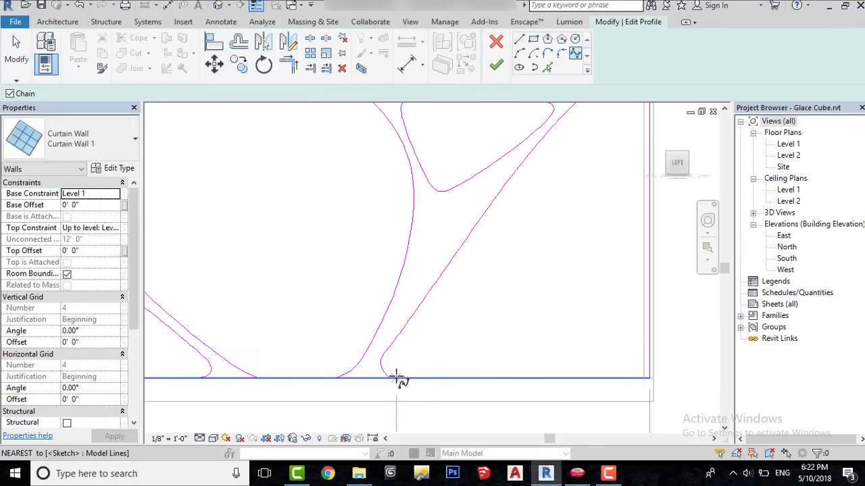
pyautogui.rightClick(521, 289)
pyautogui.rightClick(558, 181)
pyautogui.rightClick(569, 191)
pyautogui.click(586, 198)
# Smooth the diagonal spline's lower hook by moving the control points above and within the bend
pyautogui.click(429, 297)
pyautogui.scroll(2, 403, 337)
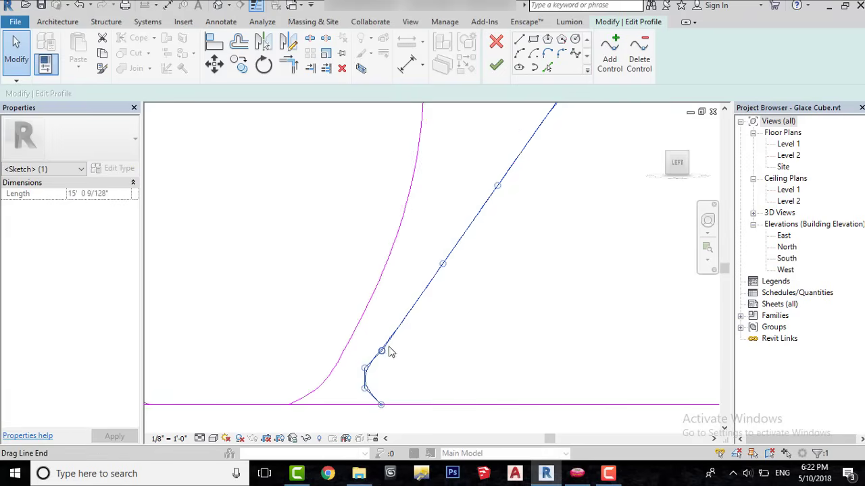
pyautogui.moveTo(382, 350); pyautogui.dragTo(384, 331)
pyautogui.click(477, 292)
pyautogui.scroll(1, 425, 321)
pyautogui.moveTo(412, 338); pyautogui.dragTo(436, 307, button='middle')
pyautogui.rightClick(382, 376)
pyautogui.click(391, 385)
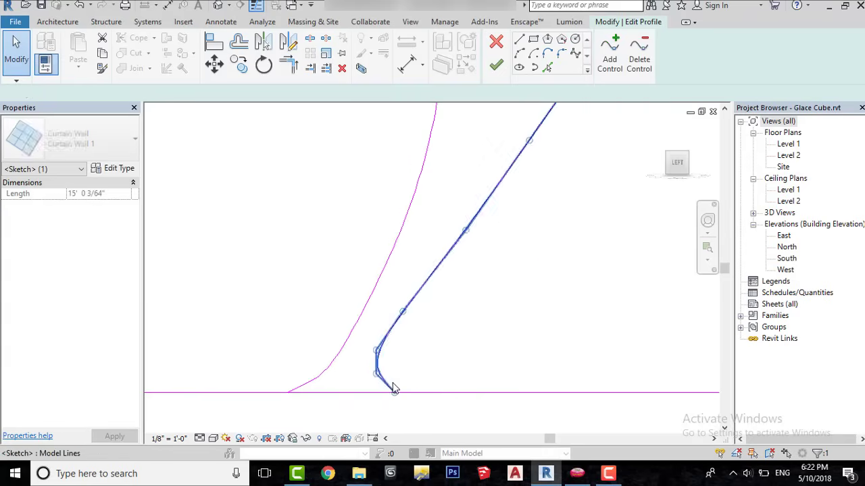
pyautogui.scroll(3, 394, 379)
pyautogui.moveTo(363, 371); pyautogui.dragTo(349, 388)
pyautogui.click(456, 351)
pyautogui.scroll(-4, 428, 369)
pyautogui.scroll(2, 522, 249)
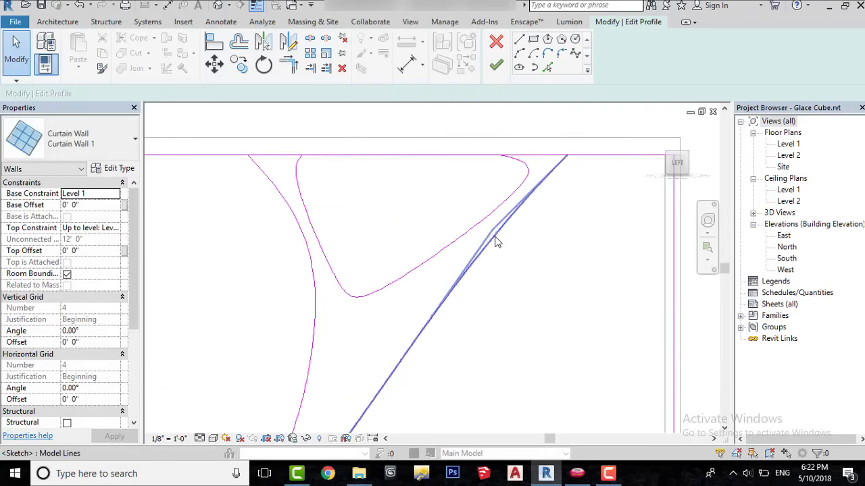
# Nudge the diagonal spline's uppermost bend control point slightly upward
pyautogui.click(495, 238)
pyautogui.moveTo(495, 239); pyautogui.dragTo(494, 232)
pyautogui.click(444, 266)
# Move the hanging triangle's control points to bring its slanted side and lower tip closer to the diagonal spline
pyautogui.click(433, 256)
pyautogui.moveTo(394, 287); pyautogui.dragTo(409, 298)
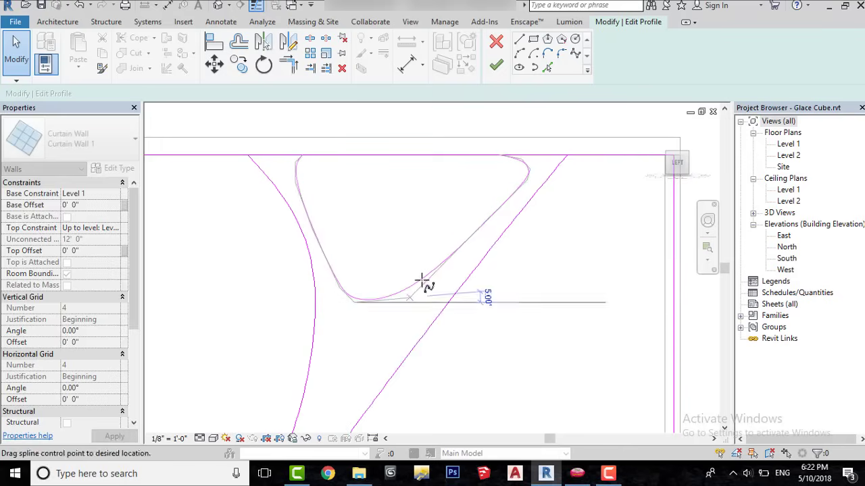
pyautogui.moveTo(489, 217); pyautogui.dragTo(493, 214)
pyautogui.moveTo(354, 302); pyautogui.dragTo(368, 335)
pyautogui.click(415, 234)
pyautogui.scroll(-3, 414, 246)
# Reshape the bulging spline by moving its middle and lower control points toward the diagonal spline
pyautogui.click(368, 306)
pyautogui.scroll(2, 375, 335)
pyautogui.moveTo(318, 399); pyautogui.dragTo(333, 394)
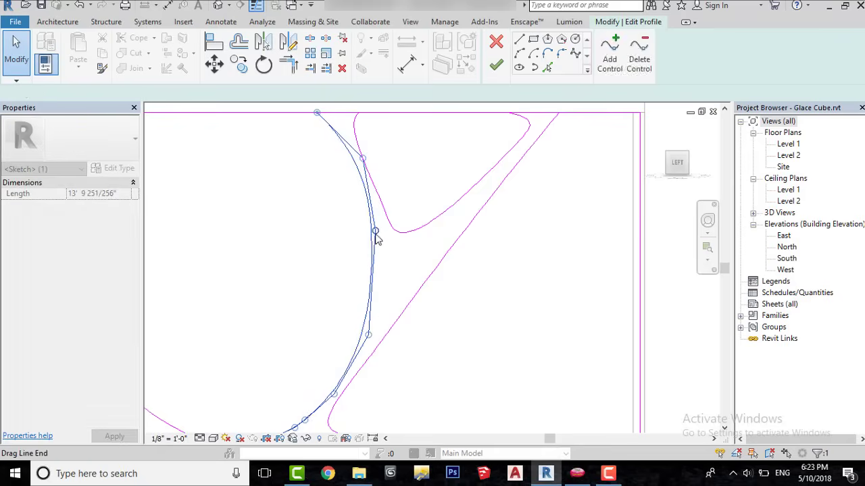
pyautogui.moveTo(375, 232); pyautogui.dragTo(391, 278)
pyautogui.click(491, 243)
pyautogui.scroll(-2, 491, 242)
pyautogui.scroll(-3, 534, 276)
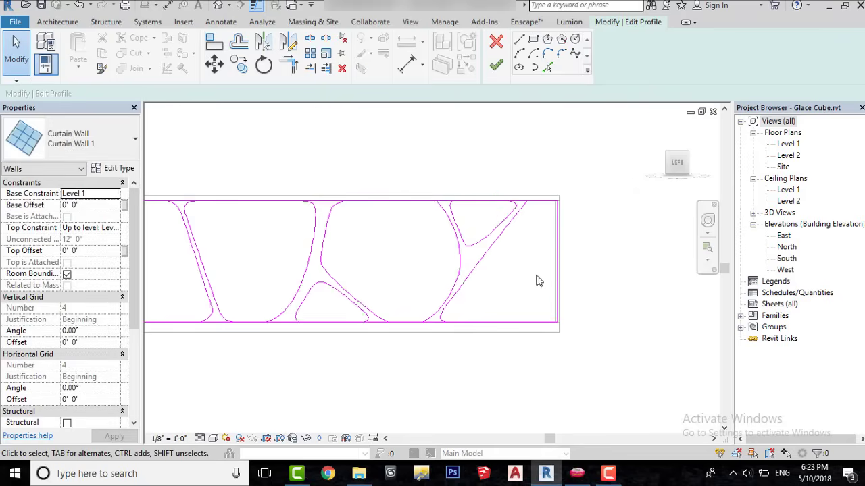
# Split the profile's top boundary line within the gaps between the spline-shaped openings, keeping the inner segments
pyautogui.middleClick(534, 278)
pyautogui.middleClick(534, 278)
pyautogui.scroll(2, 429, 279)
pyautogui.moveTo(384, 304); pyautogui.dragTo(430, 315, button='middle')
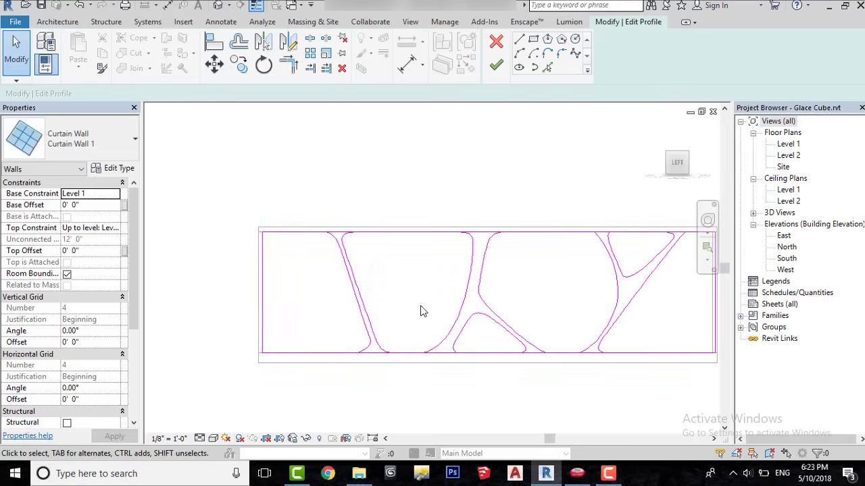
pyautogui.click(310, 39)
pyautogui.scroll(2, 341, 226)
pyautogui.click(602, 225)
pyautogui.moveTo(603, 225); pyautogui.dragTo(307, 240, button='middle')
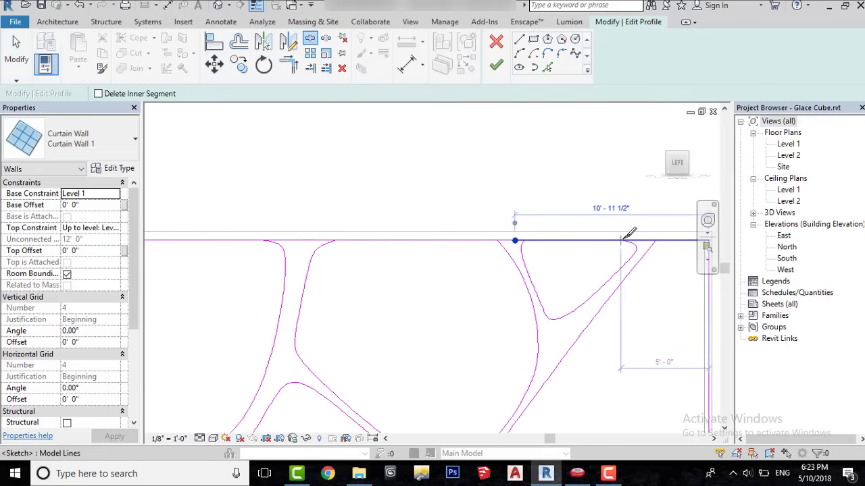
# Split the profile's bottom boundary line within the gaps between neighbouring spline openings and leave the Split Element command
pyautogui.scroll(-4, 646, 238)
pyautogui.scroll(5, 575, 304)
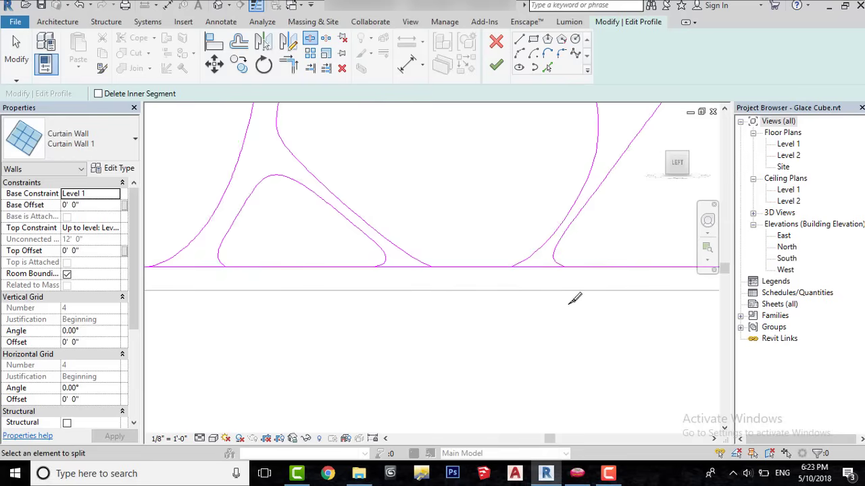
pyautogui.click(200, 268)
pyautogui.scroll(-4, 344, 265)
pyautogui.scroll(4, 320, 248)
pyautogui.click(292, 245)
pyautogui.scroll(-4, 318, 277)
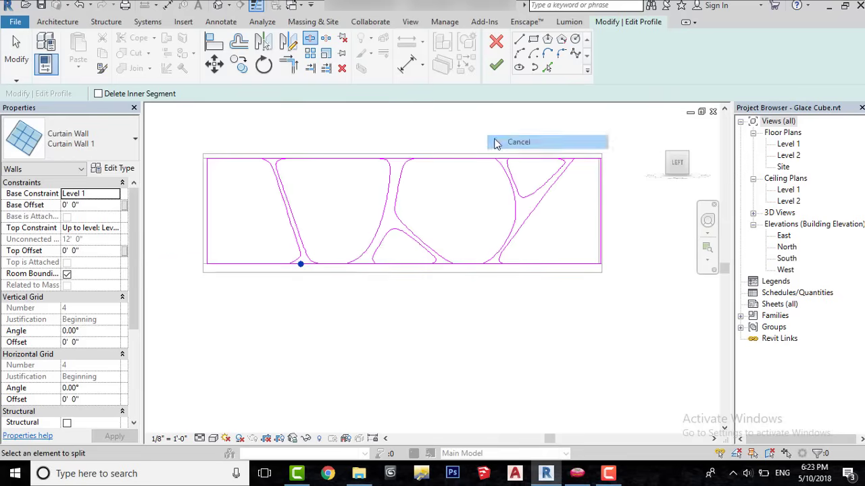
# Fit the first two segments of the top boundary line to the upper spline ends of their openings
pyautogui.scroll(2, 215, 159)
pyautogui.click(217, 160)
pyautogui.scroll(3, 295, 160)
pyautogui.moveTo(345, 158); pyautogui.dragTo(403, 159)
pyautogui.click(350, 160)
pyautogui.scroll(-4, 368, 233)
pyautogui.scroll(4, 498, 213)
pyautogui.moveTo(527, 194); pyautogui.dragTo(424, 196)
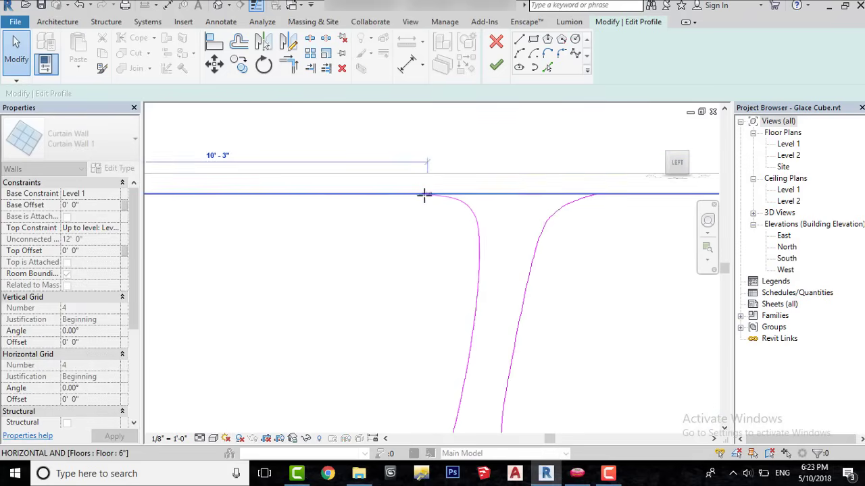
# Fit the top segment of the third opening to the upper ends of its bounding splines
pyautogui.scroll(-2, 469, 220)
pyautogui.click(503, 208)
pyautogui.moveTo(489, 207); pyautogui.dragTo(527, 208)
pyautogui.scroll(-3, 412, 242)
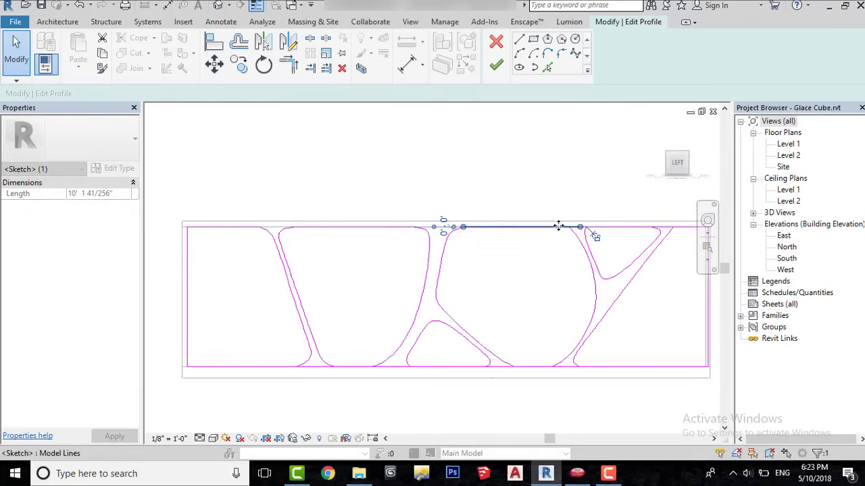
pyautogui.scroll(4, 560, 225)
pyautogui.moveTo(610, 233)
pyautogui.mouseDown()
pyautogui.moveTo(577, 233)
pyautogui.moveTo(625, 233)
pyautogui.mouseUp()
# Shorten the hanging triangle's top segment to its corner and pull the last top segment to the diagonal spline's upper end
pyautogui.click(616, 233)
pyautogui.scroll(-3, 462, 270)
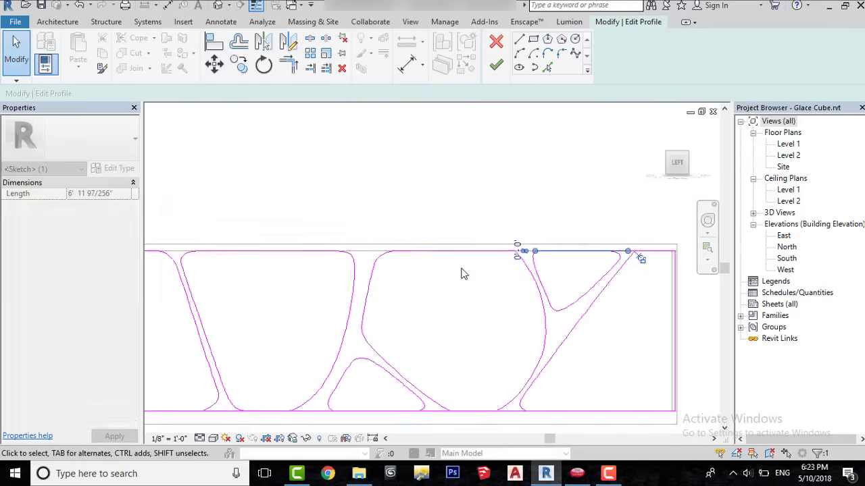
pyautogui.scroll(4, 635, 246)
pyautogui.moveTo(593, 270); pyautogui.dragTo(518, 270)
pyautogui.click(585, 276)
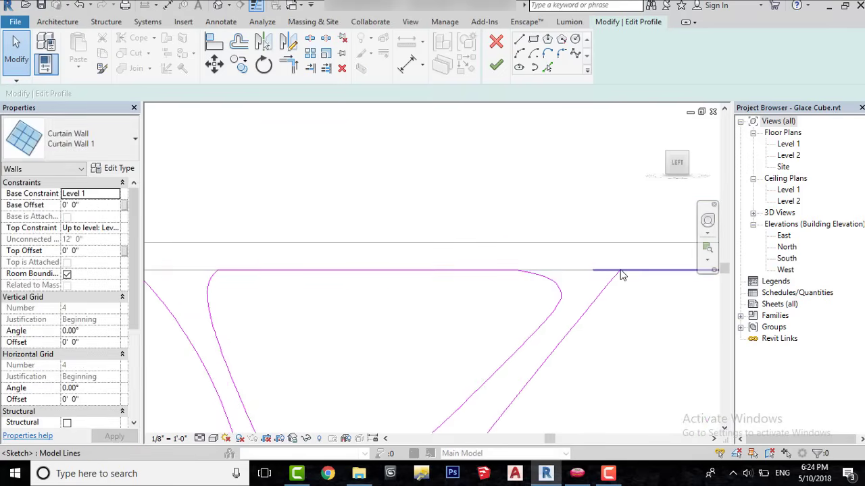
pyautogui.click(620, 272)
pyautogui.moveTo(594, 271); pyautogui.dragTo(620, 270)
pyautogui.click(569, 233)
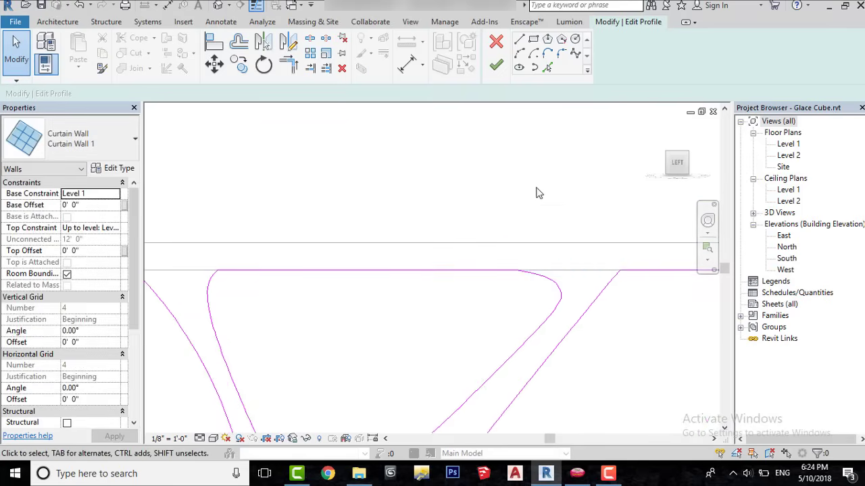
# Pull the near end of the last bottom segment to the lower end of the diagonal spline
pyautogui.scroll(-3, 538, 194)
pyautogui.scroll(3, 623, 228)
pyautogui.scroll(-3, 596, 189)
pyautogui.scroll(1, 562, 269)
pyautogui.scroll(-1, 583, 298)
pyautogui.scroll(3, 515, 303)
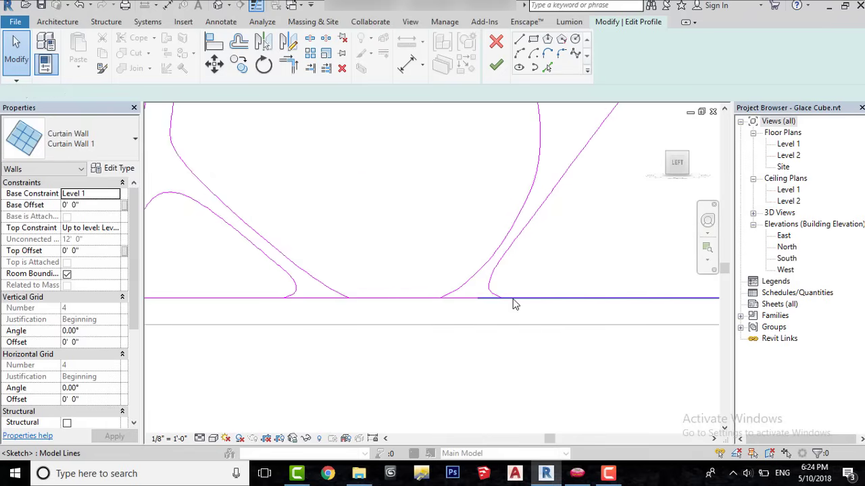
pyautogui.click(514, 300)
pyautogui.moveTo(478, 299); pyautogui.dragTo(500, 298)
pyautogui.scroll(-2, 498, 303)
# Shorten the bottom segments of the third opening and the small lower triangle to meet their spline ends
pyautogui.scroll(3, 425, 309)
pyautogui.click(442, 295)
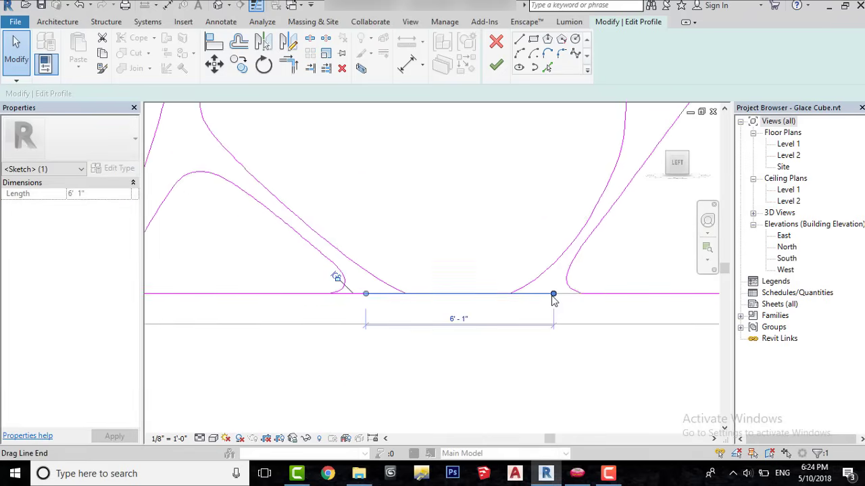
pyautogui.moveTo(553, 294); pyautogui.dragTo(510, 293)
pyautogui.moveTo(366, 293); pyautogui.dragTo(417, 289)
pyautogui.click(318, 294)
pyautogui.scroll(-3, 541, 278)
pyautogui.scroll(3, 336, 277)
pyautogui.scroll(-3, 536, 291)
pyautogui.scroll(3, 388, 303)
# Shorten both ends of the second opening's bottom segment to the lower ends of its bounding splines
pyautogui.click(418, 273)
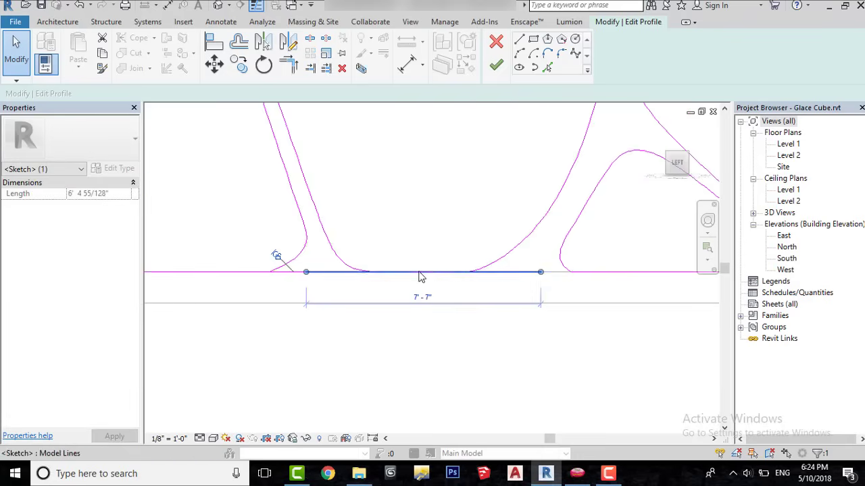
pyautogui.moveTo(541, 272); pyautogui.dragTo(468, 275)
pyautogui.moveTo(306, 273); pyautogui.dragTo(370, 273)
pyautogui.click(550, 274)
pyautogui.moveTo(249, 282); pyautogui.dragTo(308, 281, button='middle')
# Shorten the first opening's bottom segment to the lower hook of its slanted spline
pyautogui.click(315, 272)
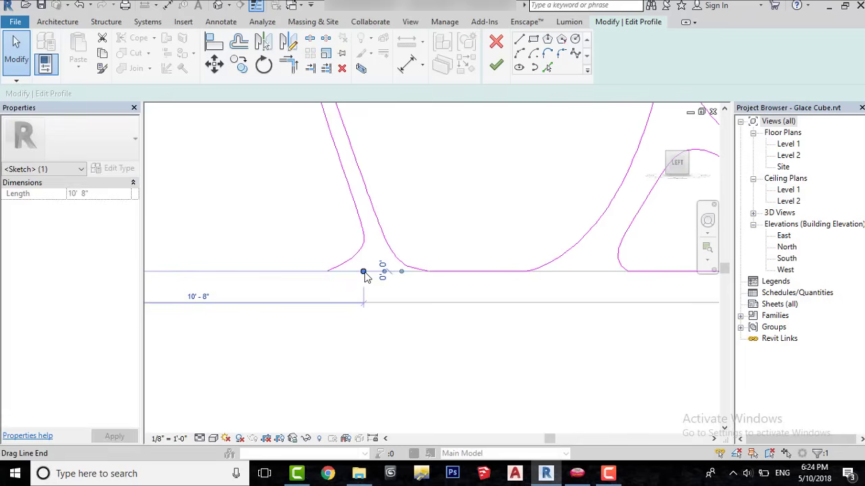
pyautogui.moveTo(364, 272); pyautogui.dragTo(327, 271)
pyautogui.scroll(-3, 405, 277)
pyautogui.scroll(3, 316, 274)
pyautogui.scroll(-2, 318, 348)
pyautogui.click(354, 273)
pyautogui.scroll(2, 315, 152)
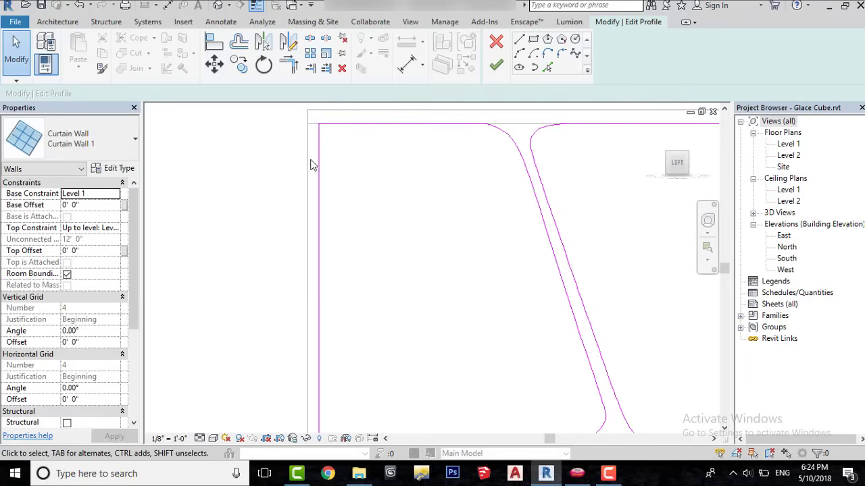
# Inspect the corners and junctions of all openings in the profile sketch to check that every shape forms a closed loop
pyautogui.scroll(-3, 287, 165)
pyautogui.scroll(3, 395, 156)
pyautogui.scroll(1, 395, 156)
pyautogui.moveTo(383, 159); pyautogui.dragTo(347, 129)
pyautogui.scroll(-5, 346, 135)
pyautogui.scroll(4, 485, 144)
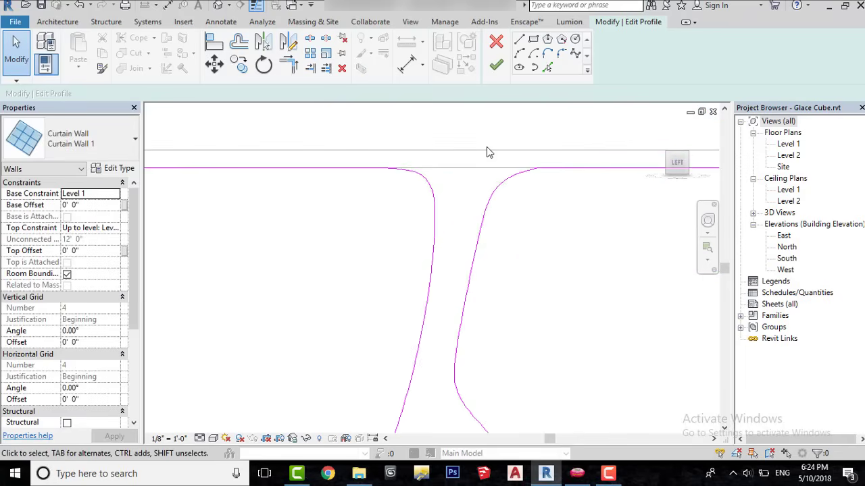
pyautogui.scroll(-4, 353, 204)
pyautogui.scroll(3, 550, 219)
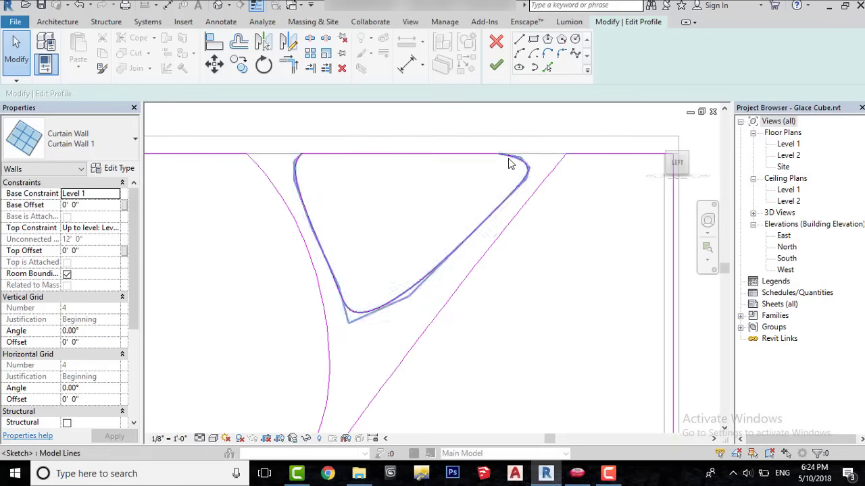
pyautogui.scroll(-6, 517, 159)
pyautogui.moveTo(373, 230); pyautogui.dragTo(378, 299, button='middle')
pyautogui.scroll(1, 405, 251)
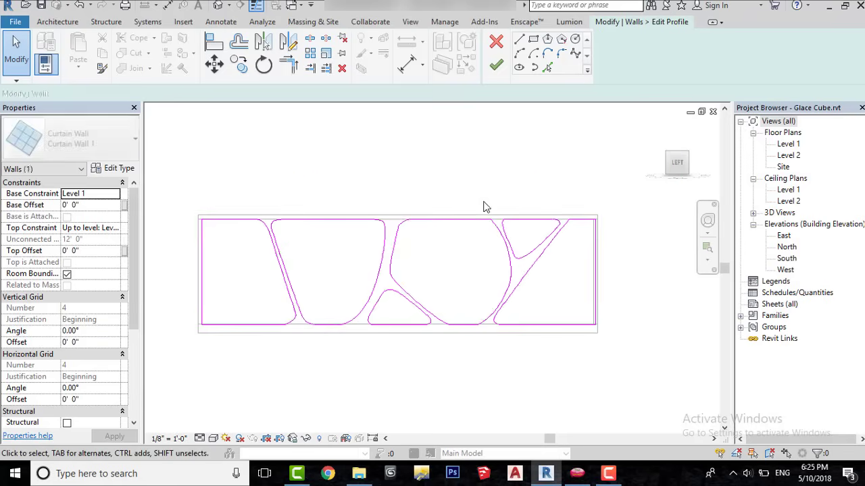
pyautogui.moveTo(295, 270)
pyautogui.mouseDown()
pyautogui.moveTo(635, 371)
pyautogui.moveTo(616, 363)
pyautogui.mouseUp()
pyautogui.moveTo(167, 162)
pyautogui.mouseDown()
pyautogui.moveTo(366, 290)
pyautogui.moveTo(632, 356)
pyautogui.mouseUp()
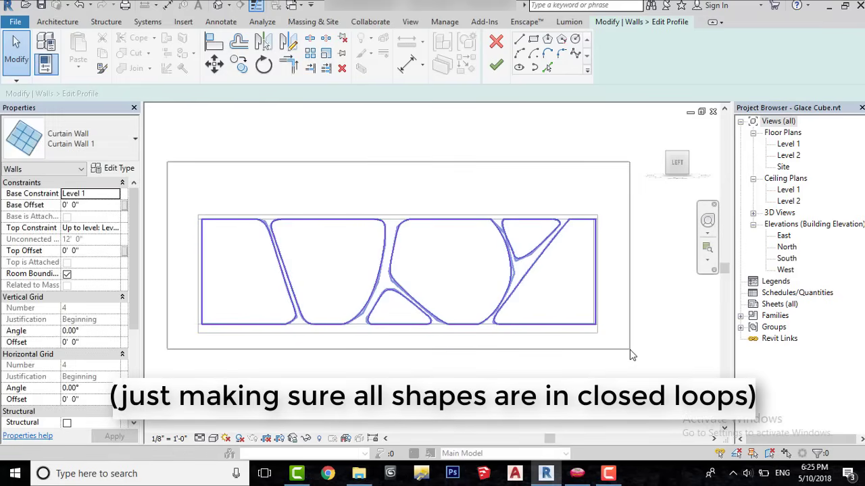
pyautogui.press('Escape')
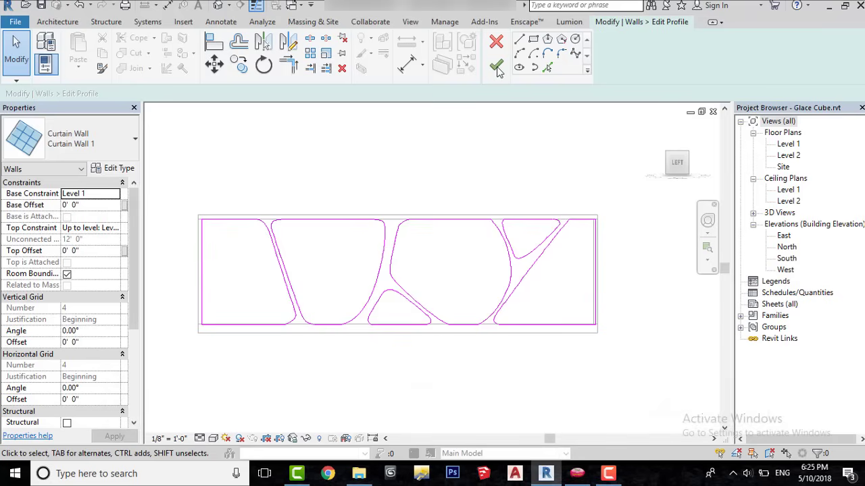
# Finish the west curtain wall's profile edit and orbit to a 3D view of the building with a changed visual style
pyautogui.click(496, 65)
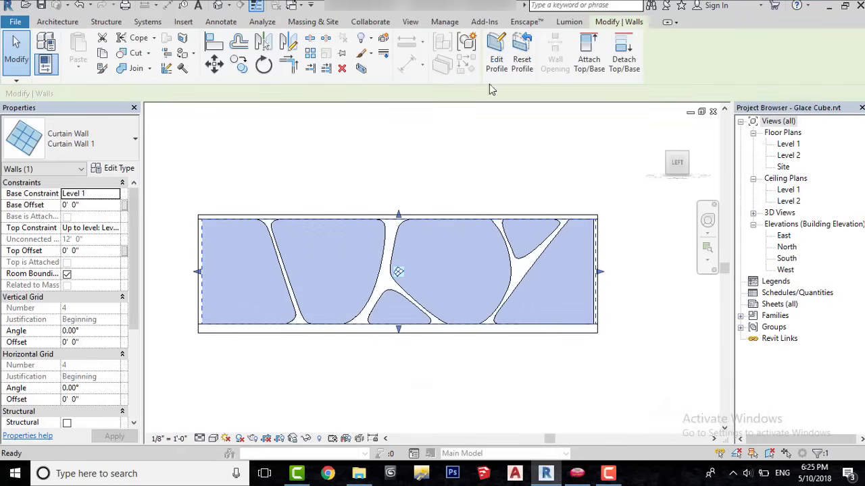
pyautogui.click(214, 438)
pyautogui.click(234, 413)
pyautogui.click(638, 251)
pyautogui.moveTo(672, 174); pyautogui.dragTo(653, 193)
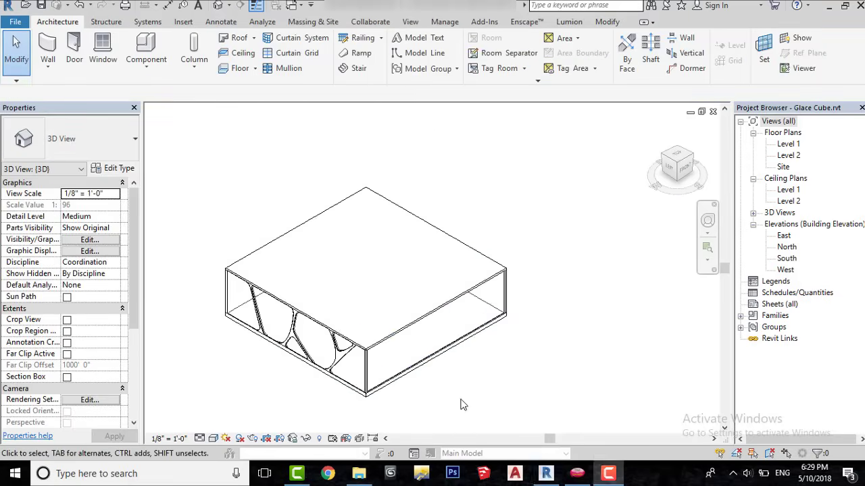
# Open the profile of the front curtain wall for editing and face it in the front view
pyautogui.scroll(3, 463, 405)
pyautogui.click(432, 364)
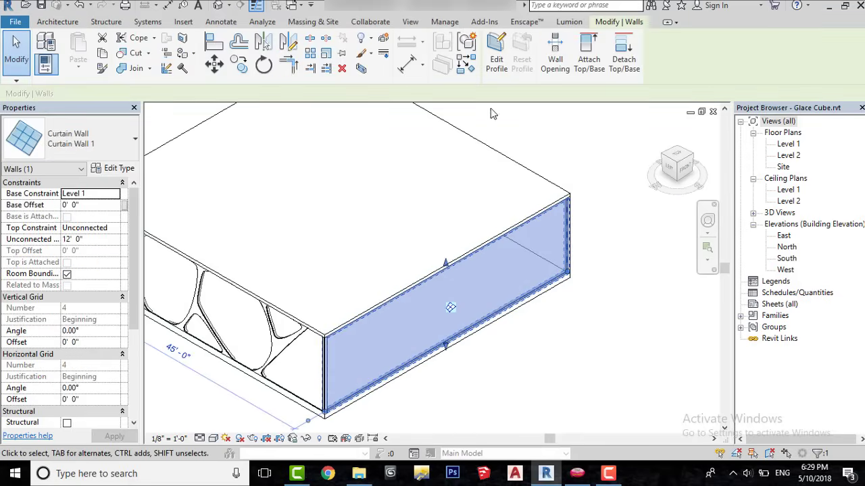
pyautogui.click(497, 62)
pyautogui.click(688, 173)
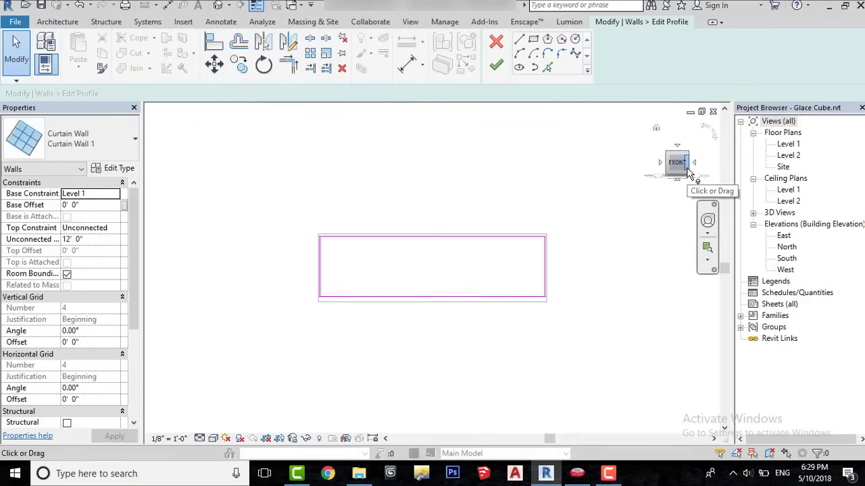
pyautogui.scroll(3, 399, 173)
# Draw a spline bulging inward from the top edge to the bottom edge near the wall's west end, then leave the command
pyautogui.click(575, 54)
pyautogui.scroll(2, 325, 272)
pyautogui.click(328, 274)
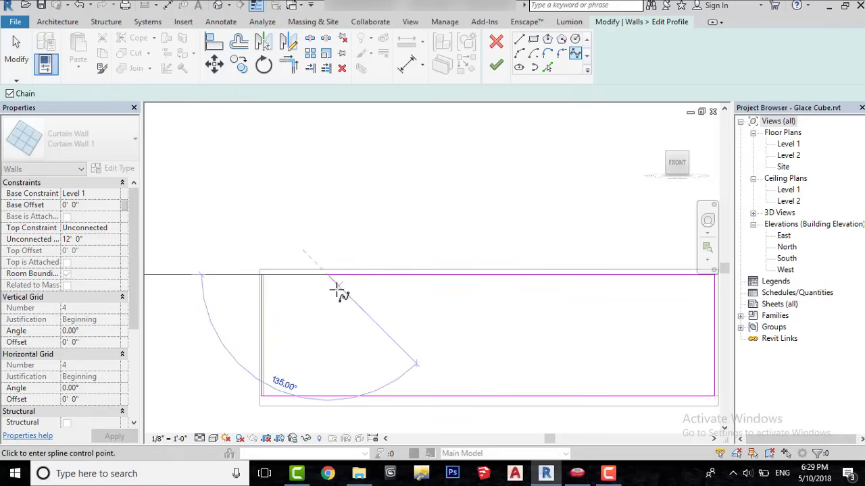
pyautogui.scroll(1, 354, 338)
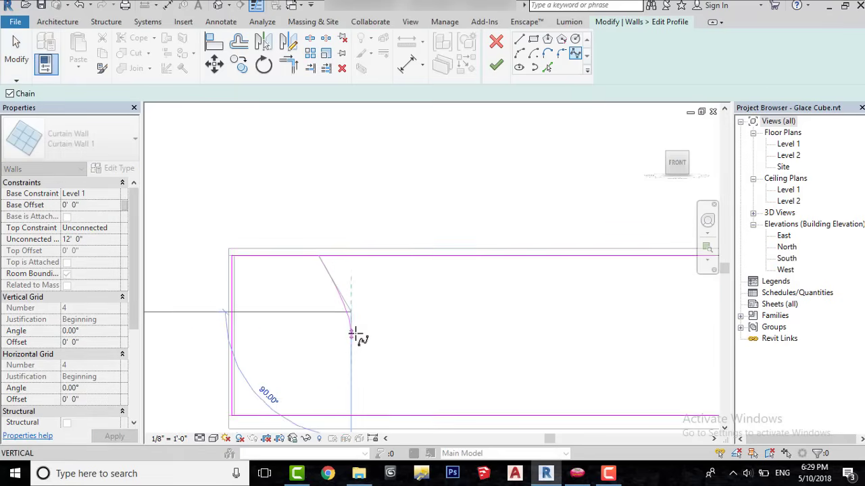
pyautogui.scroll(2, 338, 382)
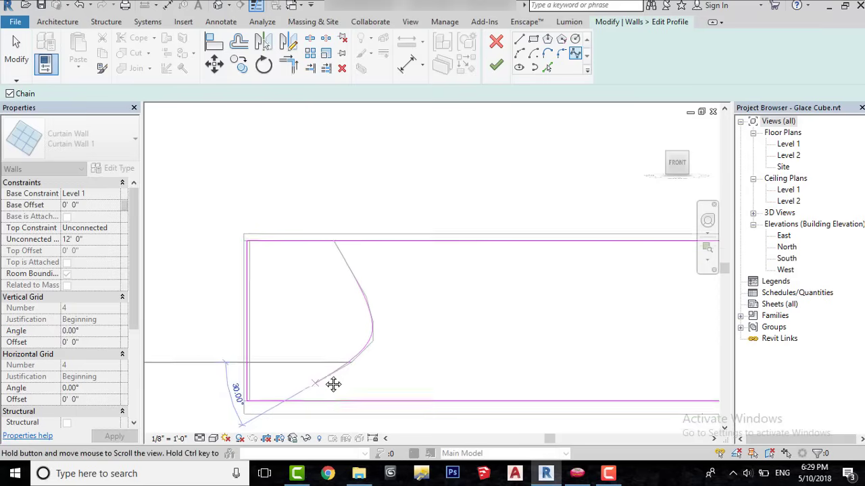
pyautogui.rightClick(318, 400)
pyautogui.click(336, 237)
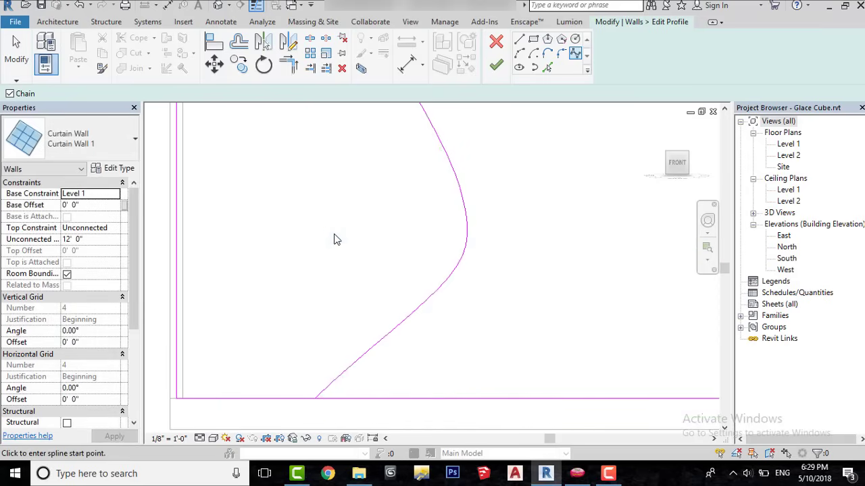
pyautogui.scroll(-2, 391, 397)
pyautogui.rightClick(446, 233)
pyautogui.click(455, 243)
pyautogui.rightClick(460, 250)
pyautogui.click(469, 258)
# Reshape the new spline into a smooth arc about 14' 4" long by moving its control points and lower end
pyautogui.click(431, 289)
pyautogui.moveTo(432, 319); pyautogui.dragTo(409, 313)
pyautogui.moveTo(404, 345); pyautogui.dragTo(397, 349)
pyautogui.moveTo(432, 291); pyautogui.dragTo(415, 248)
pyautogui.moveTo(410, 314); pyautogui.dragTo(412, 320)
pyautogui.moveTo(359, 381)
pyautogui.mouseDown()
pyautogui.moveTo(372, 385)
pyautogui.moveTo(362, 396)
pyautogui.mouseUp()
pyautogui.moveTo(409, 346); pyautogui.dragTo(415, 352)
pyautogui.moveTo(423, 316); pyautogui.dragTo(430, 320)
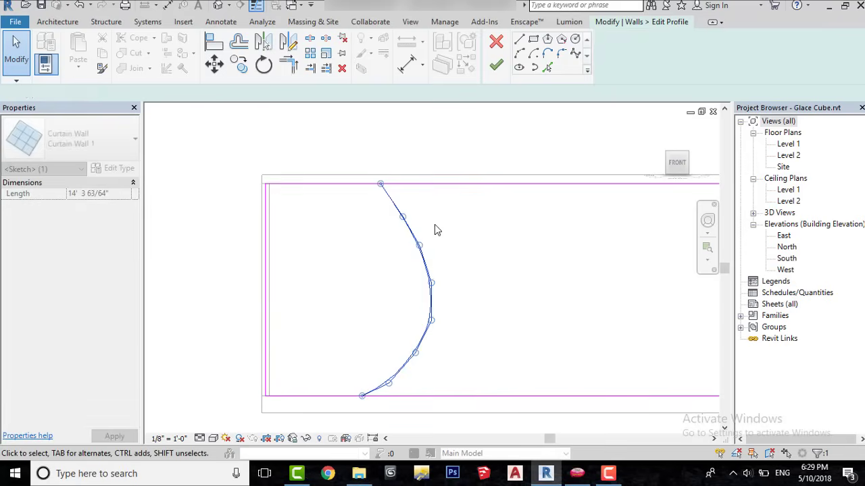
# Draw a V-shaped spline hanging from the top edge beside the upper part of the arc
pyautogui.click(572, 57)
pyautogui.scroll(1, 385, 183)
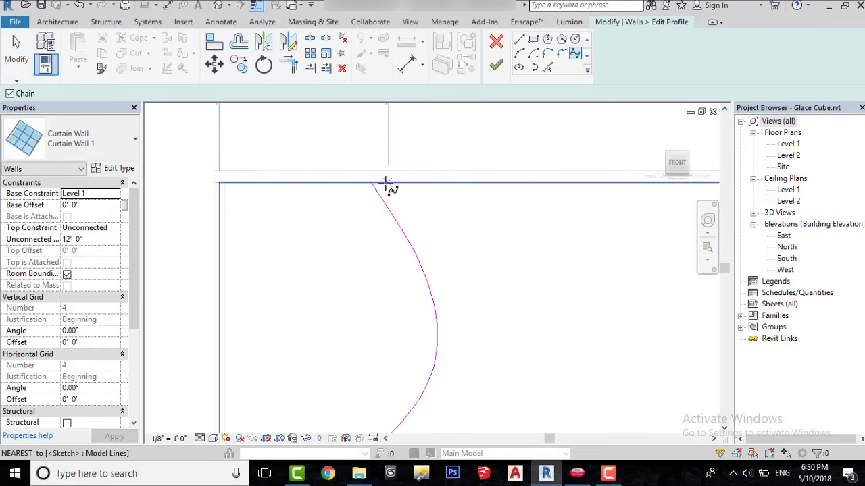
pyautogui.click(391, 183)
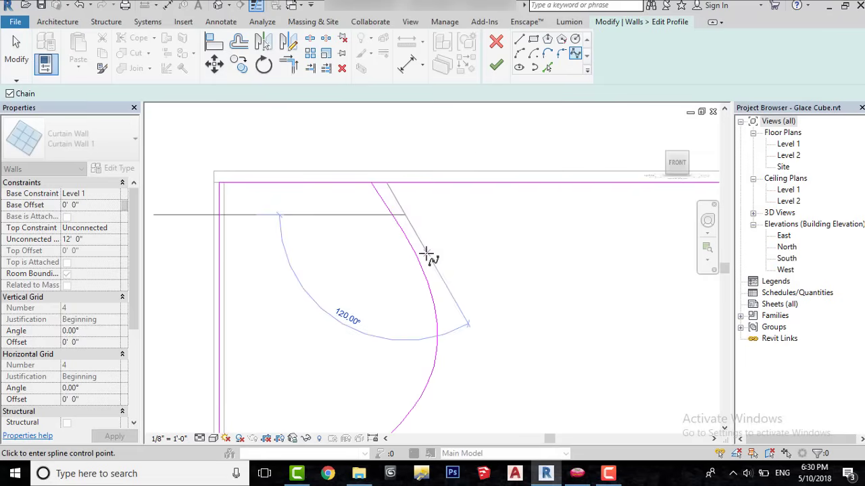
pyautogui.click(447, 285)
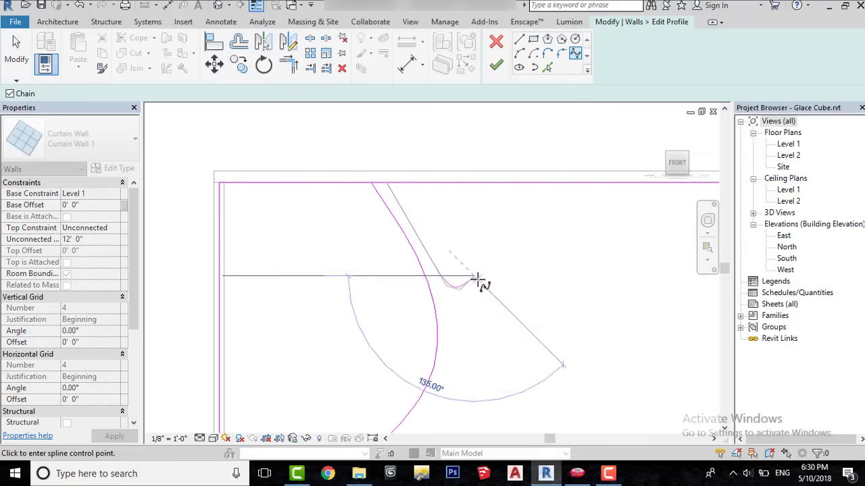
pyautogui.click(527, 181)
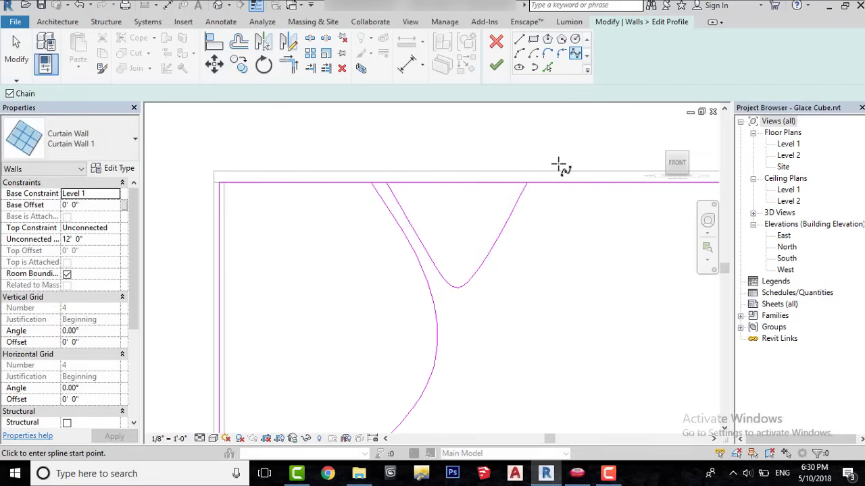
# Draw a spline from the top edge beside the V-shape down along the arc to the bottom edge, then leave the command
pyautogui.click(544, 182)
pyautogui.click(513, 234)
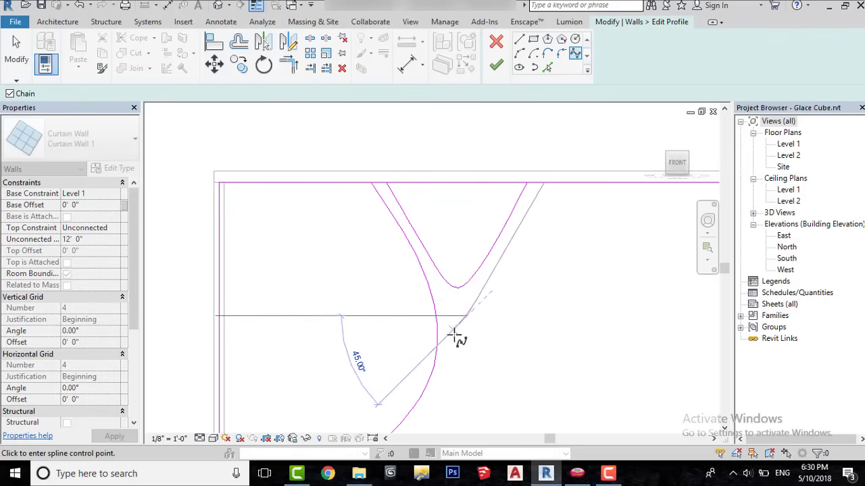
pyautogui.click(450, 350)
pyautogui.moveTo(486, 334); pyautogui.dragTo(562, 172, button='middle')
pyautogui.scroll(3, 540, 189)
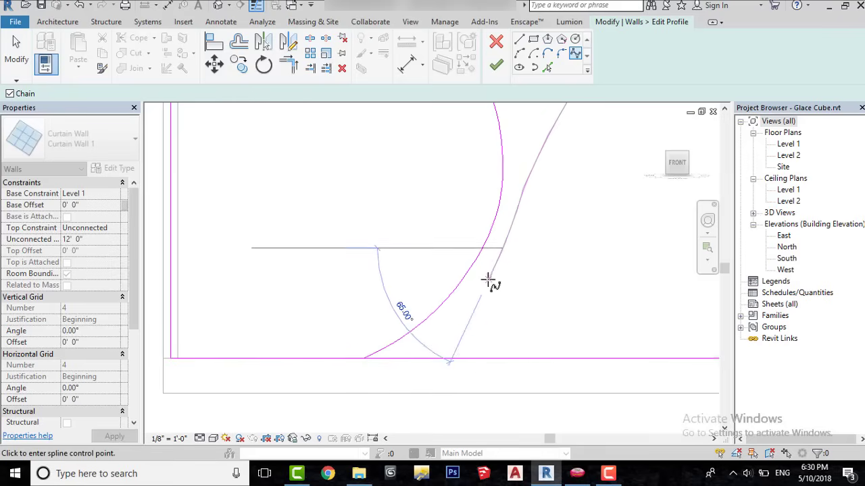
pyautogui.click(421, 358)
pyautogui.press('Escape')
pyautogui.rightClick(547, 214)
pyautogui.click(566, 222)
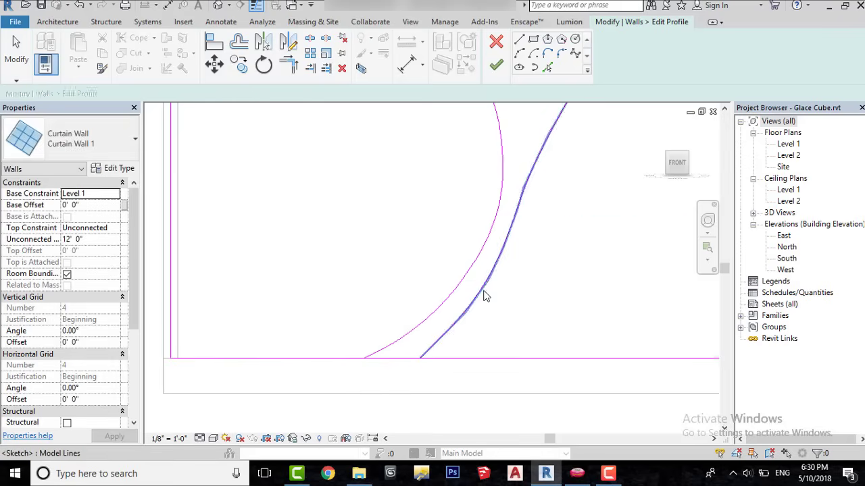
# Round and widen the tip of the V-shaped spline by moving its lowest control points
pyautogui.click(482, 292)
pyautogui.scroll(-2, 482, 297)
pyautogui.scroll(2, 537, 215)
pyautogui.moveTo(560, 208); pyautogui.dragTo(560, 304, button='middle')
pyautogui.moveTo(503, 259); pyautogui.dragTo(497, 283)
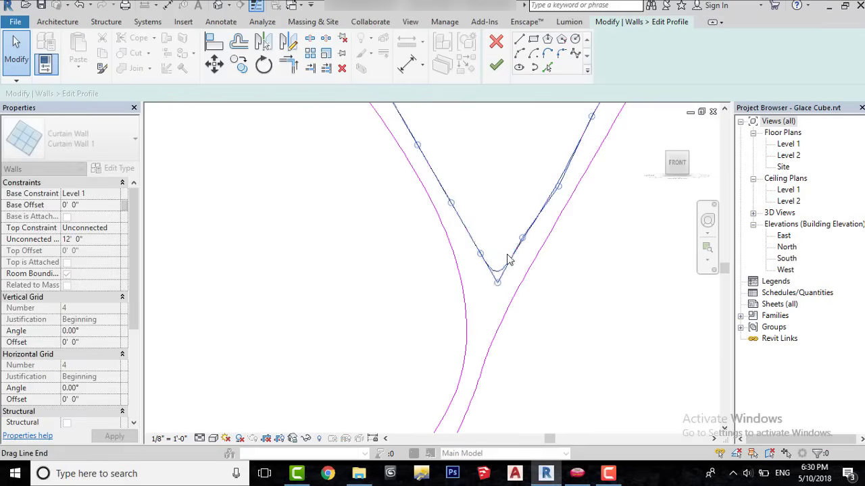
pyautogui.moveTo(521, 237); pyautogui.dragTo(528, 253)
pyautogui.moveTo(481, 252); pyautogui.dragTo(471, 258)
pyautogui.click(476, 291)
# Smooth the middle bend of the long spline below the V-shape by moving its control points
pyautogui.scroll(-3, 477, 295)
pyautogui.click(490, 317)
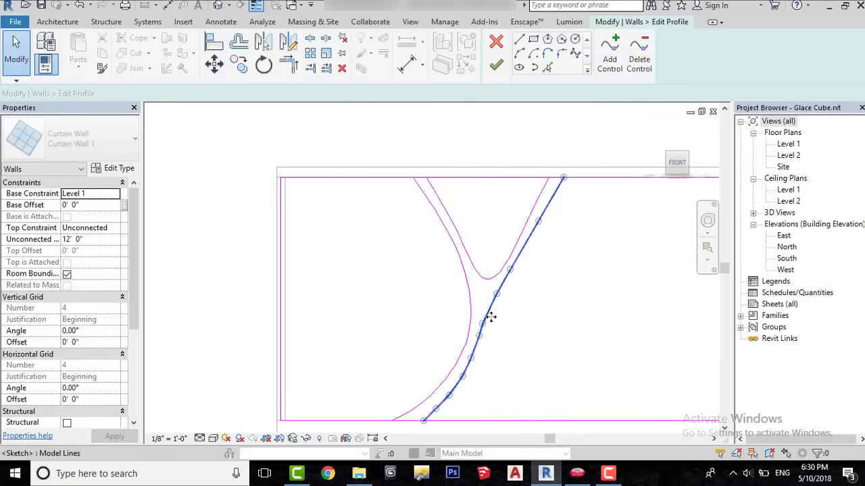
pyautogui.scroll(2, 490, 318)
pyautogui.moveTo(486, 314); pyautogui.dragTo(477, 349)
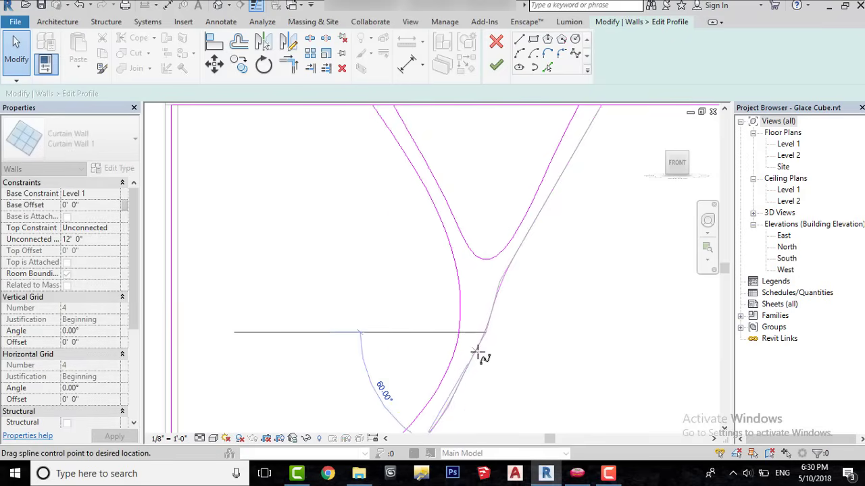
pyautogui.moveTo(498, 283); pyautogui.dragTo(512, 289)
pyautogui.click(544, 261)
pyautogui.scroll(-2, 545, 261)
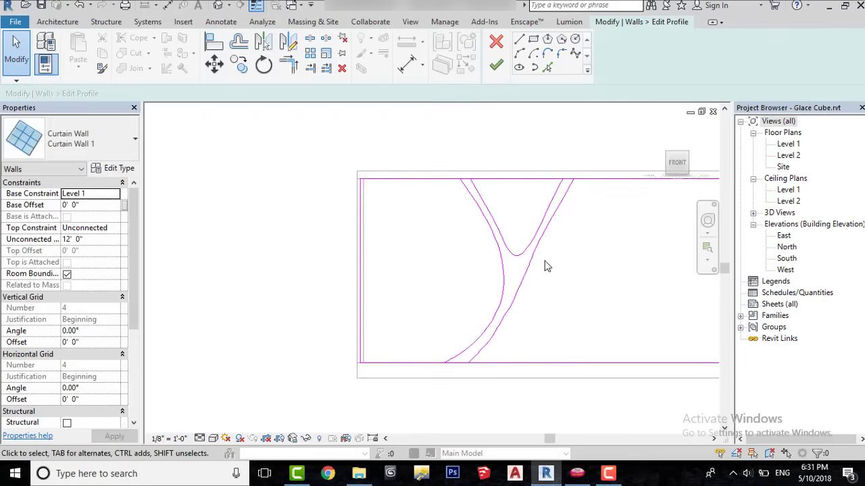
# Fine-tune further control points of the long spline so it follows the arc smoothly down to the bottom edge
pyautogui.click(530, 270)
pyautogui.scroll(3, 520, 271)
pyautogui.click(529, 291)
pyautogui.moveTo(502, 320)
pyautogui.mouseDown()
pyautogui.moveTo(504, 334)
pyautogui.moveTo(503, 324)
pyautogui.mouseUp()
pyautogui.scroll(-3, 527, 291)
pyautogui.click(491, 360)
pyautogui.scroll(2, 499, 351)
pyautogui.scroll(1, 528, 282)
pyautogui.moveTo(521, 271); pyautogui.dragTo(523, 273)
pyautogui.moveTo(566, 163); pyautogui.dragTo(573, 162)
pyautogui.click(582, 196)
# Mirror the three west splines to the east end about a vertical axis drawn at the middle of the wall
pyautogui.scroll(-3, 559, 284)
pyautogui.scroll(-4, 541, 307)
pyautogui.moveTo(541, 307)
pyautogui.mouseDown(button='middle')
pyautogui.moveTo(407, 369)
pyautogui.moveTo(376, 366)
pyautogui.mouseUp(button='middle')
pyautogui.scroll(1, 377, 366)
pyautogui.moveTo(249, 205); pyautogui.dragTo(520, 425)
pyautogui.moveTo(407, 353); pyautogui.dragTo(488, 419)
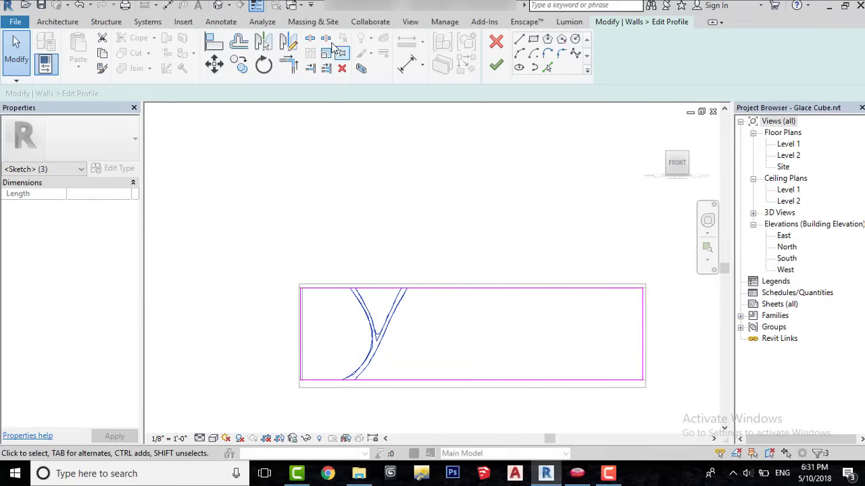
pyautogui.click(289, 44)
pyautogui.click(470, 324)
pyautogui.click(622, 345)
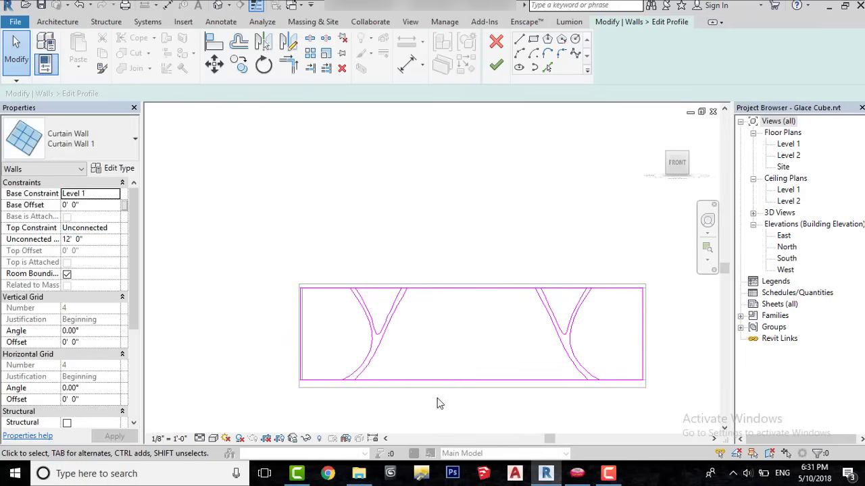
# Pull the upper end of the west long spline back along its curve to just below the top edge
pyautogui.scroll(-1, 415, 265)
pyautogui.scroll(3, 426, 317)
pyautogui.click(385, 269)
pyautogui.scroll(8, 392, 248)
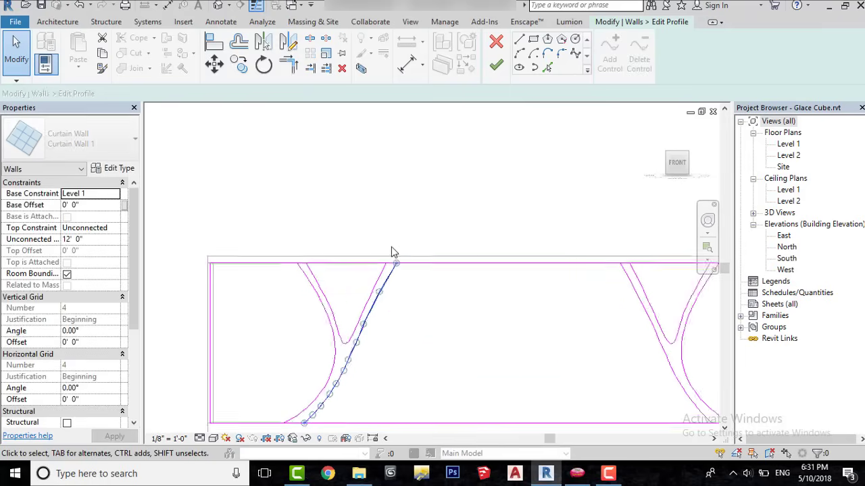
pyautogui.scroll(-3, 399, 290)
pyautogui.moveTo(400, 290); pyautogui.dragTo(389, 309)
pyautogui.scroll(-2, 404, 266)
pyautogui.scroll(2, 398, 233)
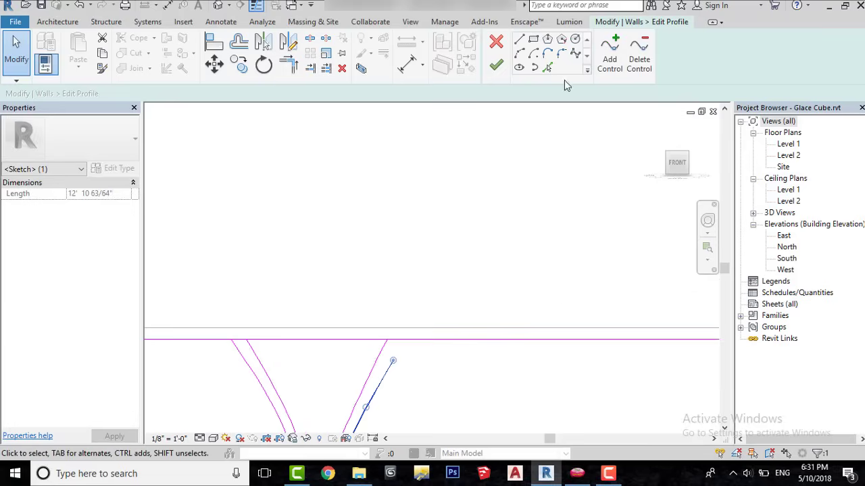
# Draw a short spline curving from the shortened end to the top edge and smooth its bend with a control point
pyautogui.click(574, 54)
pyautogui.click(392, 362)
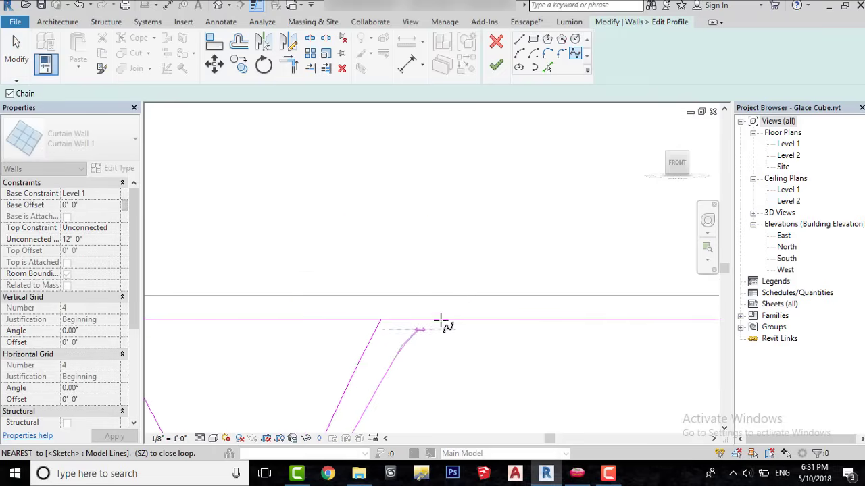
pyautogui.rightClick(476, 208)
pyautogui.click(494, 214)
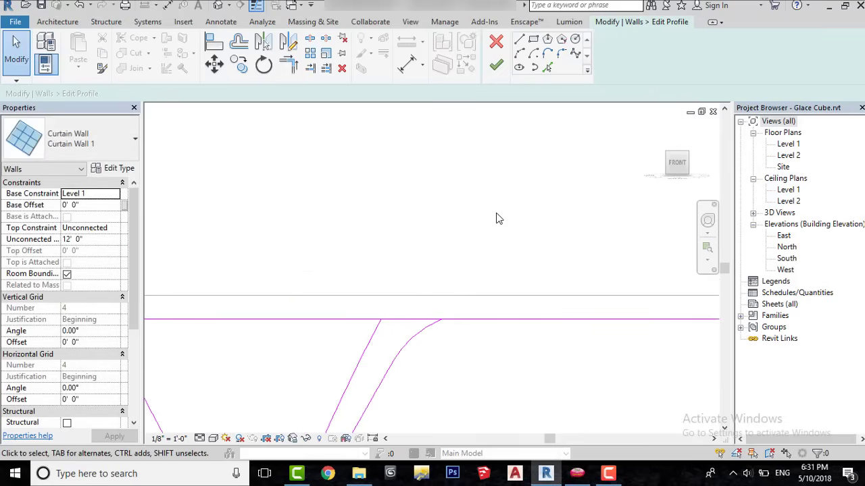
pyautogui.click(426, 329)
pyautogui.scroll(2, 412, 338)
pyautogui.moveTo(421, 322); pyautogui.dragTo(408, 307)
pyautogui.click(350, 315)
pyautogui.scroll(-6, 431, 177)
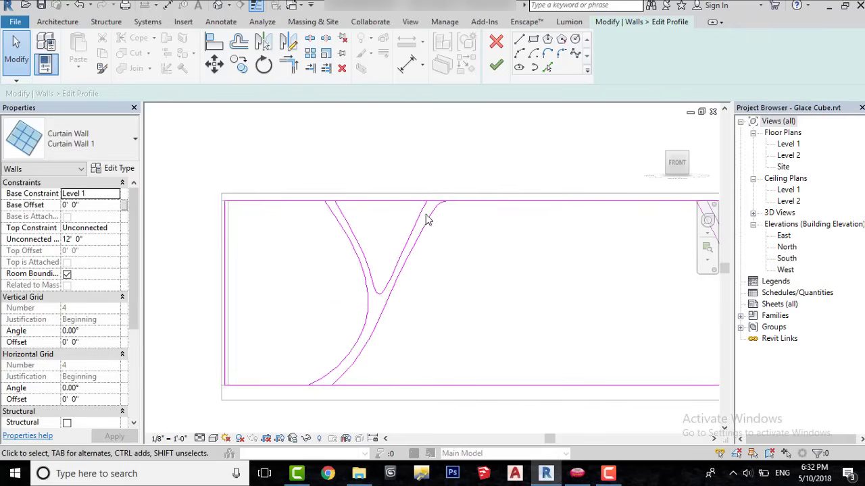
# Split the profile's top and bottom edges in the gaps between the splines at both ends of the wall
pyautogui.scroll(2, 334, 199)
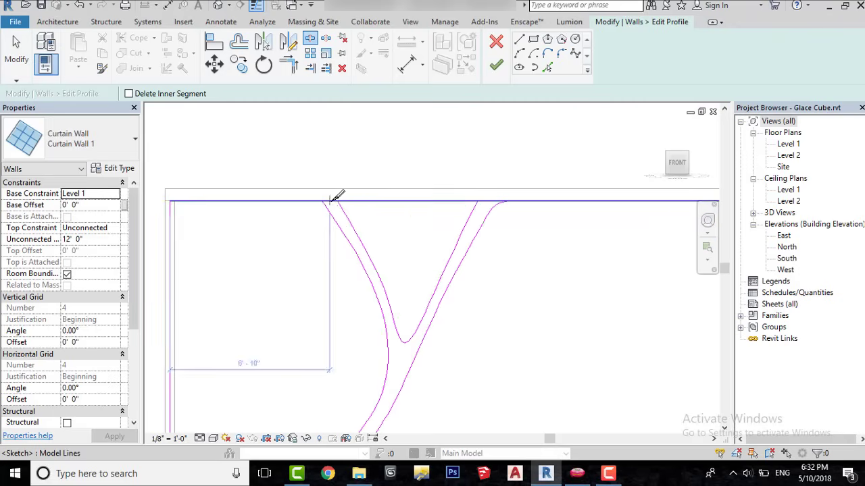
pyautogui.scroll(-3, 484, 201)
pyautogui.scroll(3, 430, 279)
pyautogui.click(426, 278)
pyautogui.scroll(-2, 428, 280)
pyautogui.scroll(2, 630, 302)
pyautogui.click(637, 302)
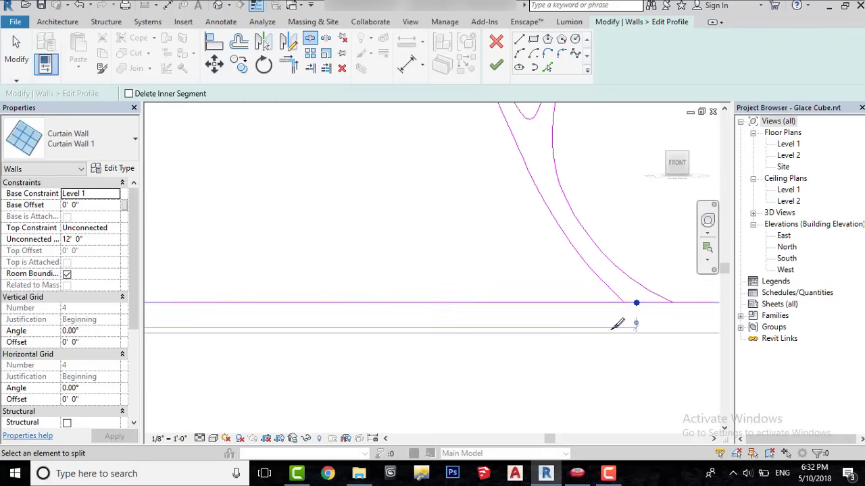
pyautogui.scroll(-3, 611, 327)
pyautogui.scroll(3, 531, 200)
pyautogui.click(532, 201)
pyautogui.scroll(-2, 531, 201)
pyautogui.scroll(1, 662, 200)
pyautogui.click(652, 201)
pyautogui.scroll(-3, 365, 226)
pyautogui.press('Escape')
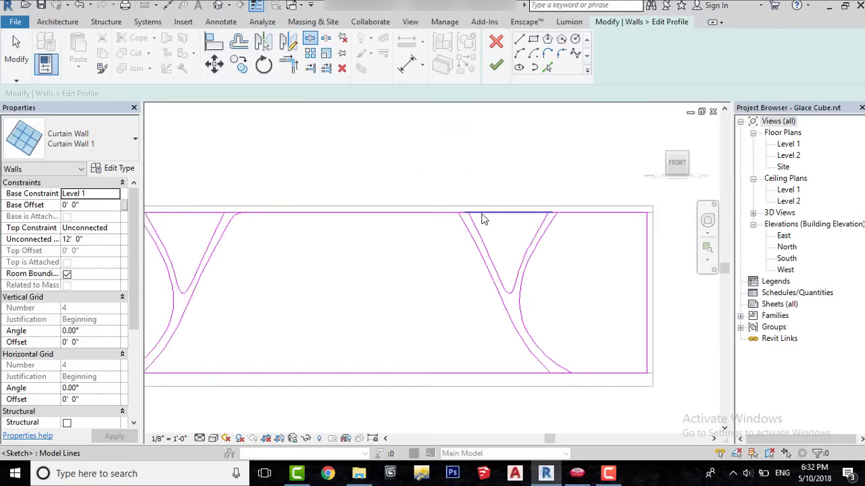
# Fit the top edge segment to the ends of the east V-shape and trim its outer neighbour to the arc's end
pyautogui.click(480, 214)
pyautogui.scroll(4, 474, 212)
pyautogui.moveTo(452, 216); pyautogui.dragTo(459, 214)
pyautogui.moveTo(654, 217); pyautogui.dragTo(644, 214)
pyautogui.scroll(-3, 493, 253)
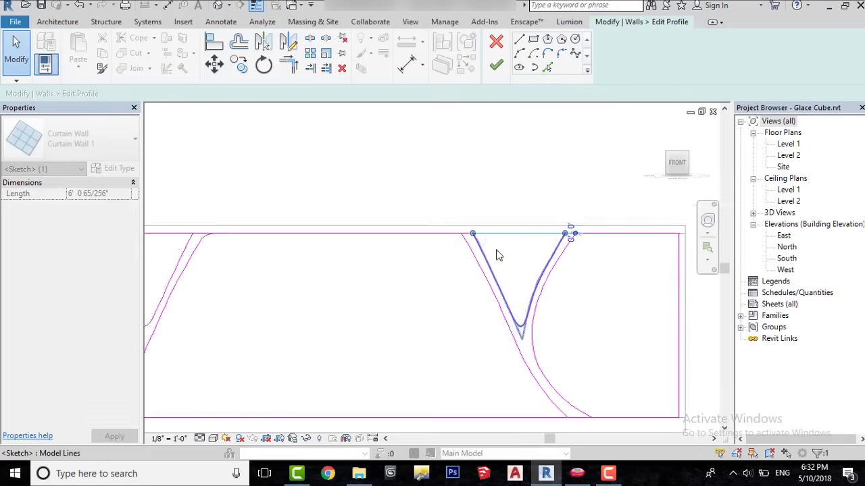
pyautogui.click(595, 234)
pyautogui.scroll(3, 589, 240)
pyautogui.moveTo(538, 224); pyautogui.dragTo(550, 223)
pyautogui.scroll(-3, 545, 196)
# Pull the remaining edge segment ends to the adjoining spline ends at the wall's east end, including along the bottom edge
pyautogui.scroll(2, 569, 335)
pyautogui.click(566, 333)
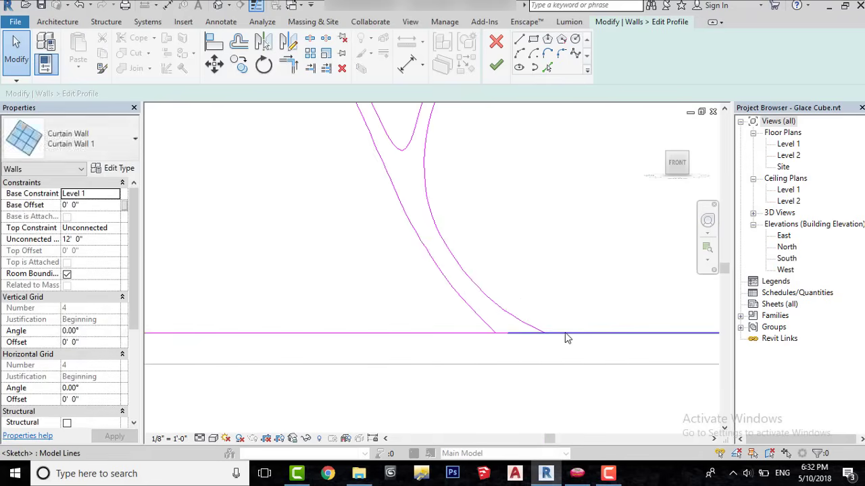
pyautogui.moveTo(508, 332)
pyautogui.mouseDown()
pyautogui.moveTo(543, 332)
pyautogui.moveTo(496, 333)
pyautogui.mouseUp()
pyautogui.click(480, 334)
pyautogui.scroll(-3, 557, 370)
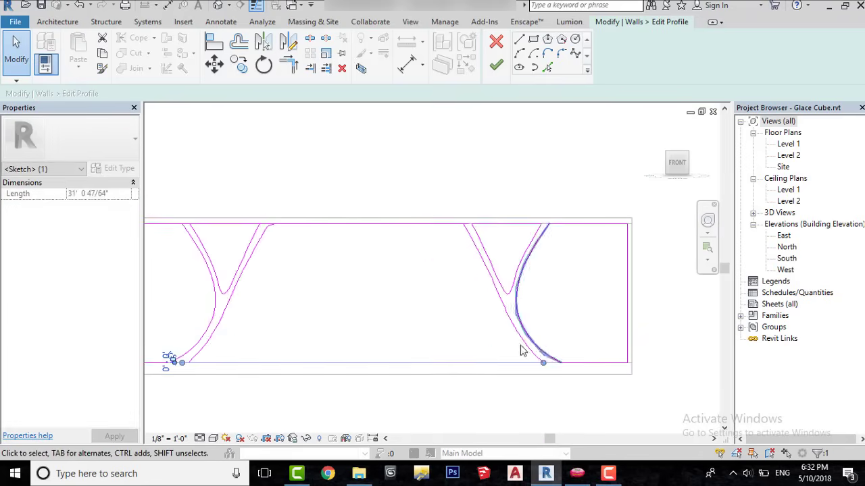
pyautogui.scroll(3, 422, 223)
pyautogui.moveTo(555, 229); pyautogui.dragTo(543, 230)
pyautogui.scroll(-3, 594, 233)
pyautogui.click(529, 212)
# Trim the three top edge segments at the west end to the ends of the V-shape, arc and curved spline
pyautogui.scroll(3, 445, 219)
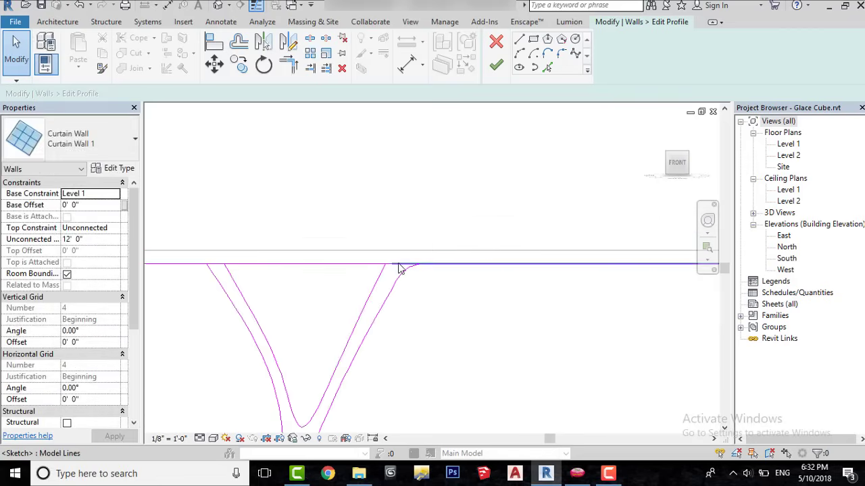
pyautogui.click(400, 266)
pyautogui.moveTo(400, 264)
pyautogui.mouseDown()
pyautogui.moveTo(418, 264)
pyautogui.moveTo(410, 255)
pyautogui.mouseUp()
pyautogui.click(439, 220)
pyautogui.scroll(-1, 439, 219)
pyautogui.click(358, 256)
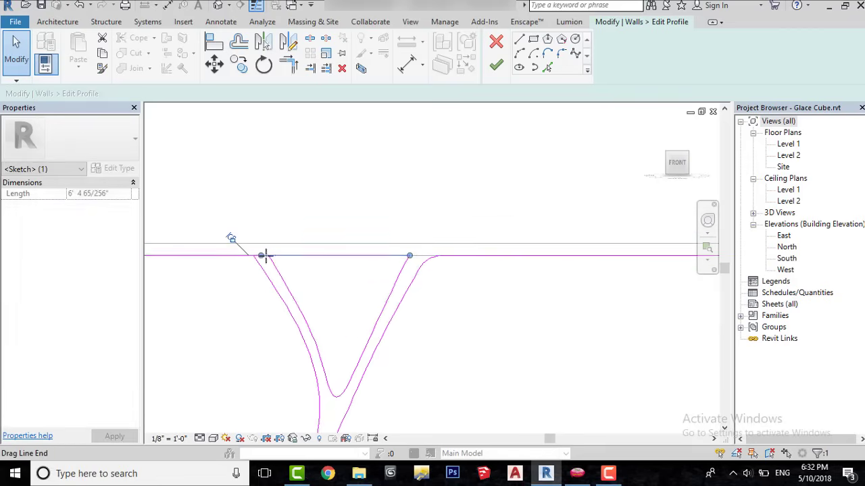
pyautogui.moveTo(262, 256); pyautogui.dragTo(269, 256)
pyautogui.scroll(-3, 287, 254)
pyautogui.click(291, 252)
pyautogui.scroll(3, 293, 255)
pyautogui.moveTo(436, 244); pyautogui.dragTo(427, 244)
pyautogui.click(443, 157)
# Trim the bottom edge segments at the west end to the lower ends of the arc and the long spline
pyautogui.scroll(-3, 443, 160)
pyautogui.scroll(3, 436, 295)
pyautogui.click(423, 292)
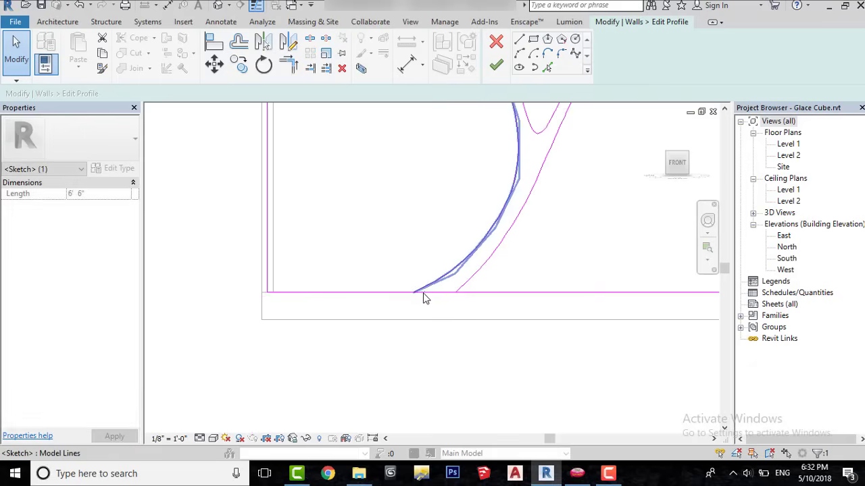
pyautogui.click(405, 314)
pyautogui.click(388, 294)
pyautogui.moveTo(441, 292)
pyautogui.mouseDown()
pyautogui.moveTo(413, 292)
pyautogui.moveTo(454, 293)
pyautogui.mouseUp()
pyautogui.click(479, 293)
pyautogui.scroll(-3, 320, 343)
pyautogui.click(390, 283)
# Smooth the mirrored long spline near the east end by moving its control points
pyautogui.moveTo(233, 164); pyautogui.dragTo(689, 363)
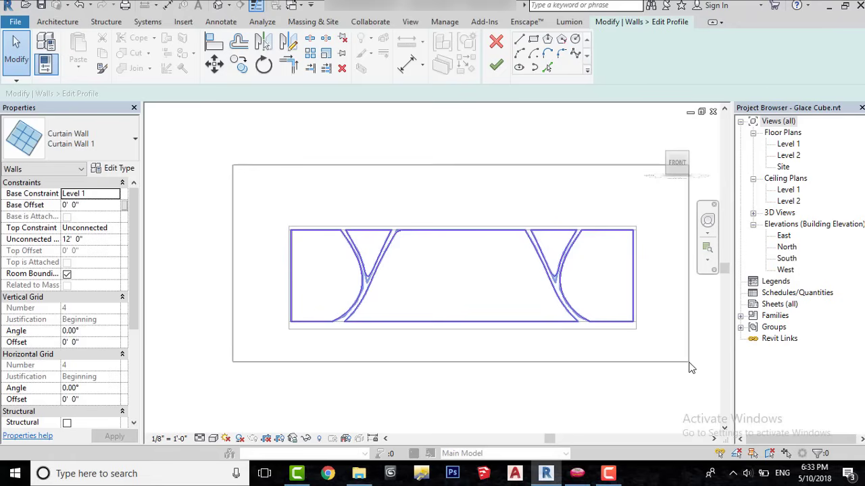
pyautogui.scroll(2, 544, 310)
pyautogui.click(583, 302)
pyautogui.scroll(3, 584, 304)
pyautogui.moveTo(583, 325); pyautogui.dragTo(564, 301)
pyautogui.scroll(2, 560, 278)
pyautogui.moveTo(495, 200); pyautogui.dragTo(506, 190)
pyautogui.scroll(-3, 495, 258)
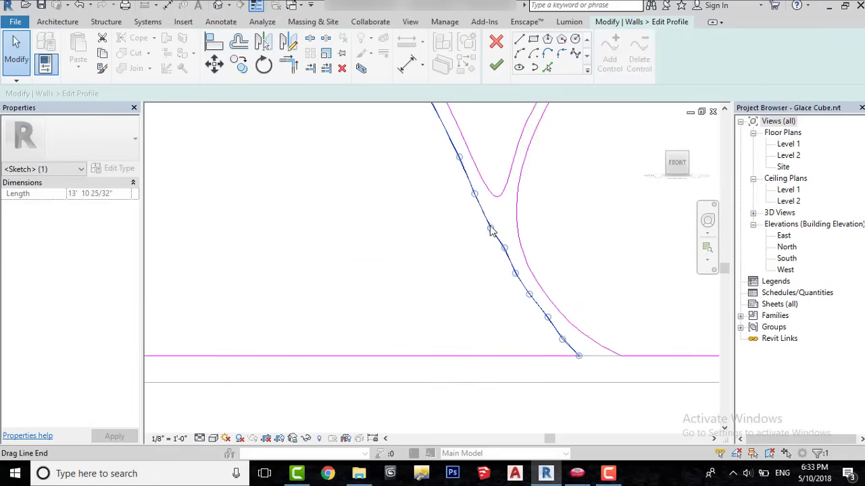
pyautogui.moveTo(489, 226); pyautogui.dragTo(487, 219)
pyautogui.click(467, 267)
# Finish the front curtain wall's profile edit and set the visual style of the 3D view
pyautogui.scroll(-5, 525, 319)
pyautogui.moveTo(287, 208)
pyautogui.mouseDown()
pyautogui.moveTo(615, 354)
pyautogui.moveTo(277, 224)
pyautogui.mouseUp()
pyautogui.scroll(1, 613, 351)
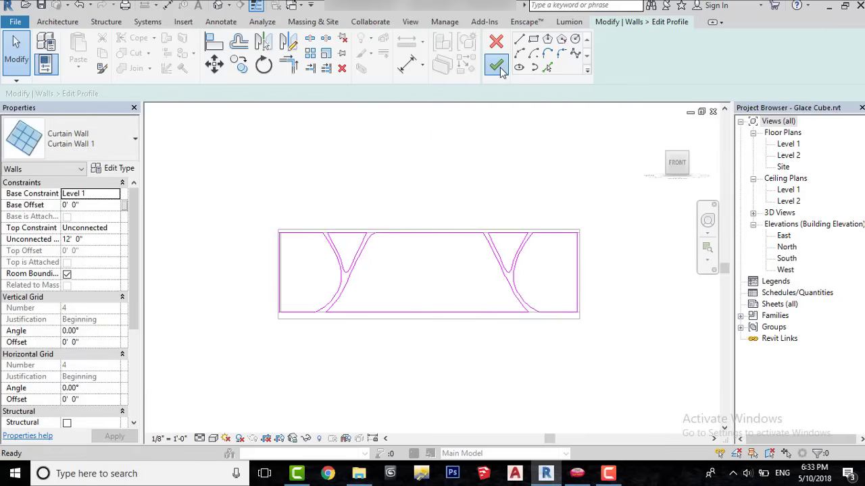
pyautogui.click(500, 70)
pyautogui.click(543, 182)
pyautogui.scroll(-1, 682, 167)
pyautogui.moveTo(548, 380); pyautogui.dragTo(481, 352, button='middle')
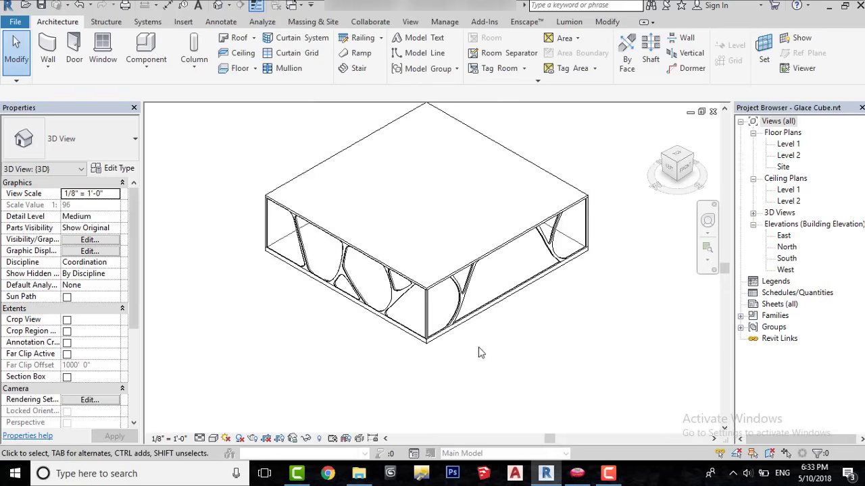
pyautogui.click(214, 438)
pyautogui.click(233, 386)
pyautogui.scroll(1, 549, 309)
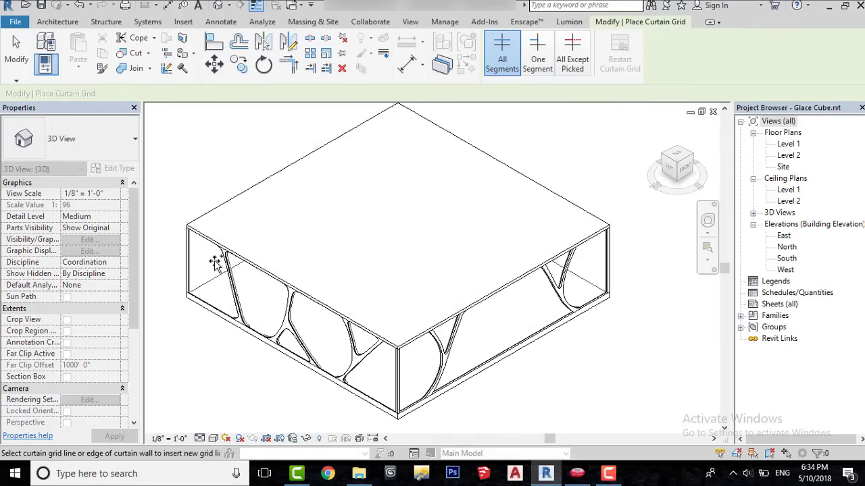
# On the Level 1 floor plan, place a curtain grid line 4' from the west curtain wall's north end, then leave the command
pyautogui.doubleClick(787, 145)
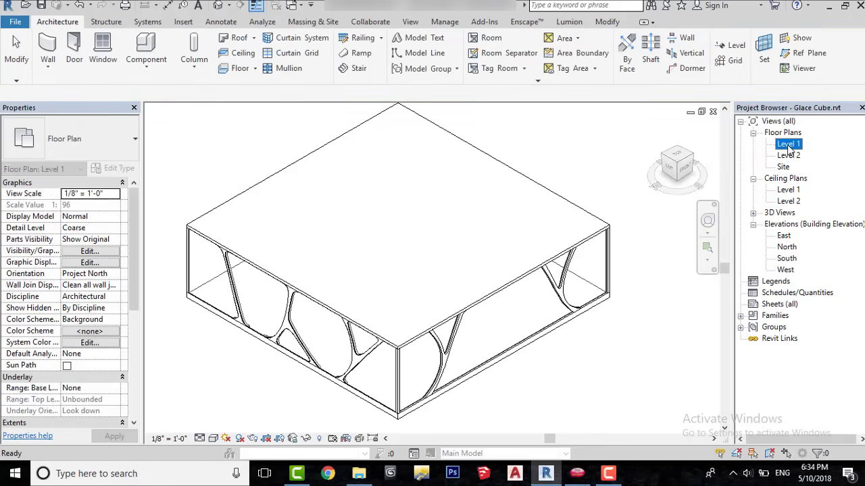
pyautogui.scroll(1, 359, 211)
pyautogui.scroll(3, 359, 215)
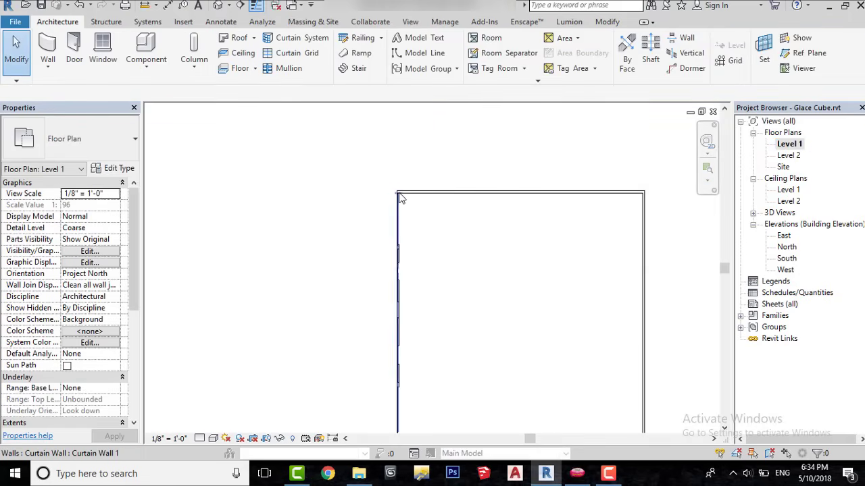
pyautogui.click(304, 54)
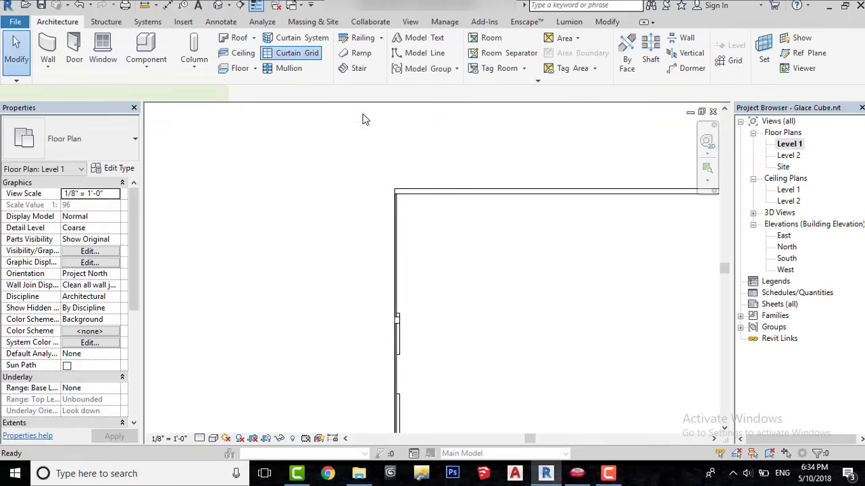
pyautogui.click(397, 271)
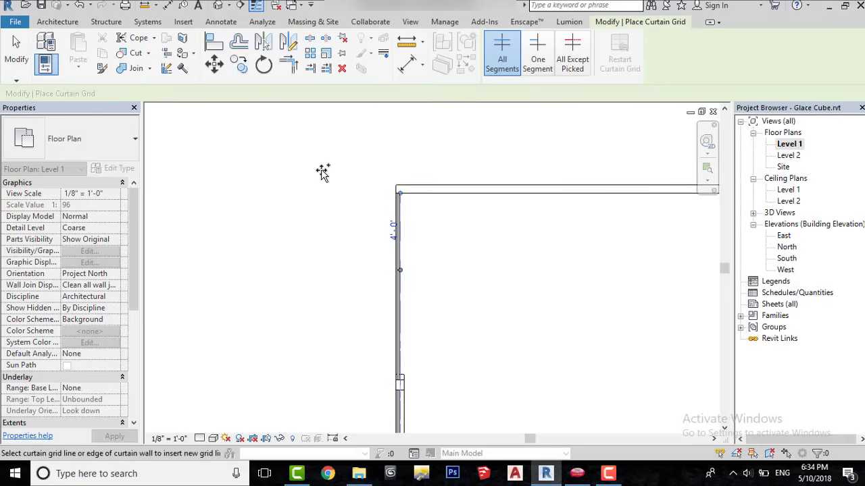
pyautogui.rightClick(330, 170)
pyautogui.click(336, 178)
pyautogui.rightClick(339, 191)
pyautogui.click(341, 199)
# Copy the grid line 4' further south along the west curtain wall, using the wall's end as the base point
pyautogui.moveTo(364, 236); pyautogui.dragTo(450, 296)
pyautogui.click(239, 66)
pyautogui.scroll(2, 403, 198)
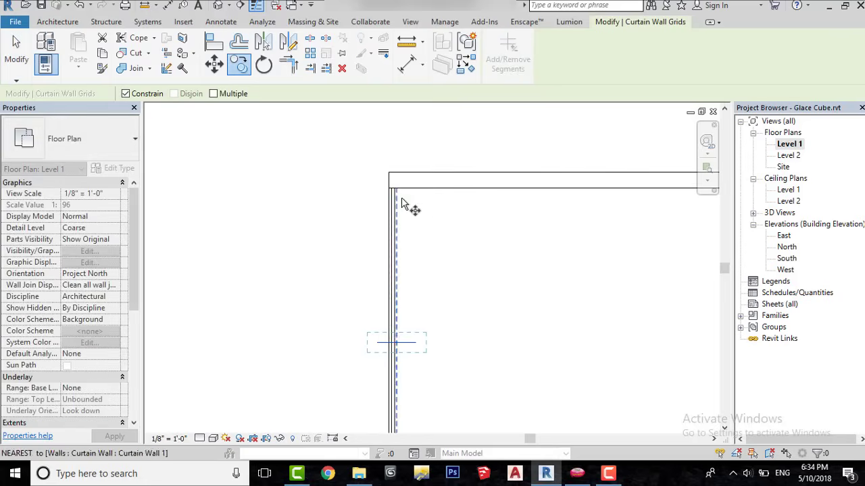
pyautogui.click(396, 188)
pyautogui.click(396, 343)
pyautogui.scroll(-1, 423, 168)
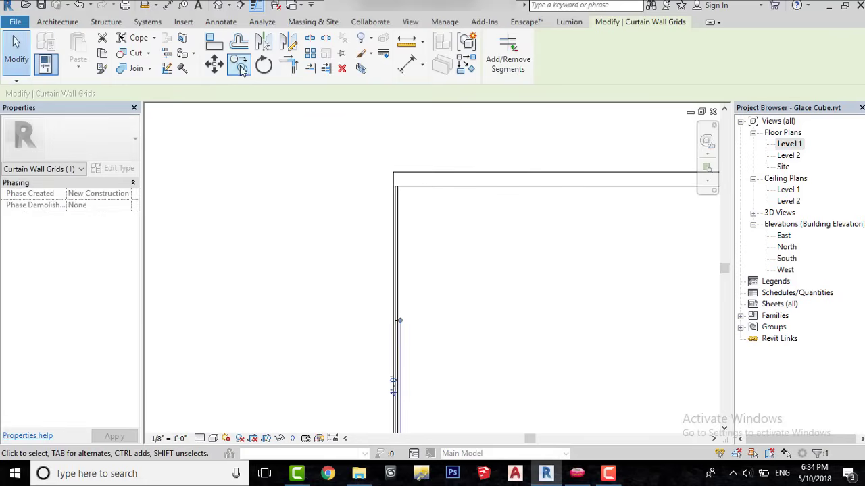
# Make multiple copies of the selected curtain grid line southward along the west curtain wall's northern part at 4' spacing
pyautogui.click(241, 70)
pyautogui.click(213, 94)
pyautogui.scroll(-1, 409, 270)
pyautogui.moveTo(410, 385); pyautogui.dragTo(416, 252, button='middle')
pyautogui.scroll(4, 404, 165)
pyautogui.click(408, 196)
pyautogui.moveTo(404, 385); pyautogui.dragTo(408, 196, button='middle')
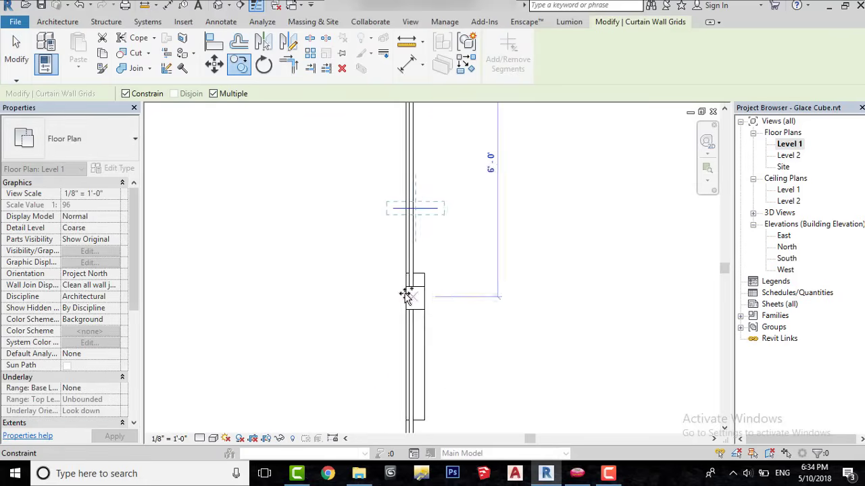
pyautogui.scroll(1, 407, 296)
pyautogui.click(414, 195)
pyautogui.scroll(-4, 430, 271)
pyautogui.moveTo(407, 334); pyautogui.dragTo(424, 269, button='middle')
pyautogui.scroll(5, 438, 273)
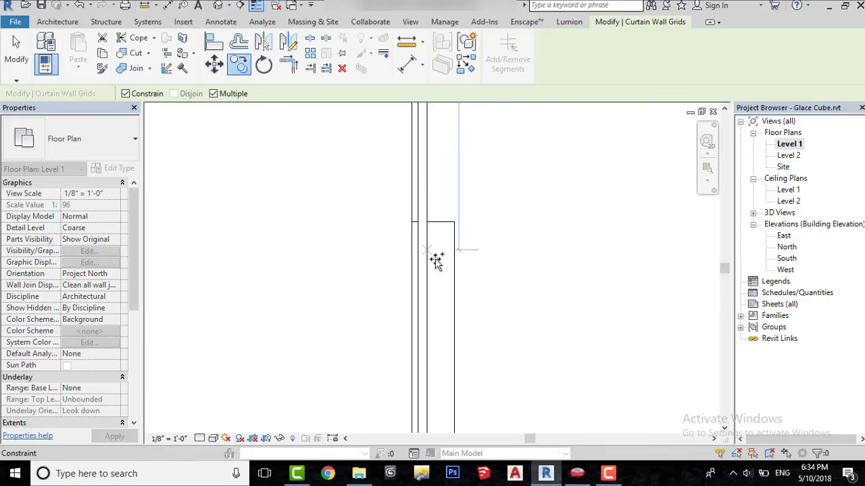
pyautogui.click(428, 222)
pyautogui.scroll(-3, 438, 174)
pyautogui.moveTo(441, 424); pyautogui.dragTo(448, 312, button='middle')
pyautogui.scroll(3, 448, 313)
pyautogui.click(452, 247)
pyautogui.scroll(-6, 554, 145)
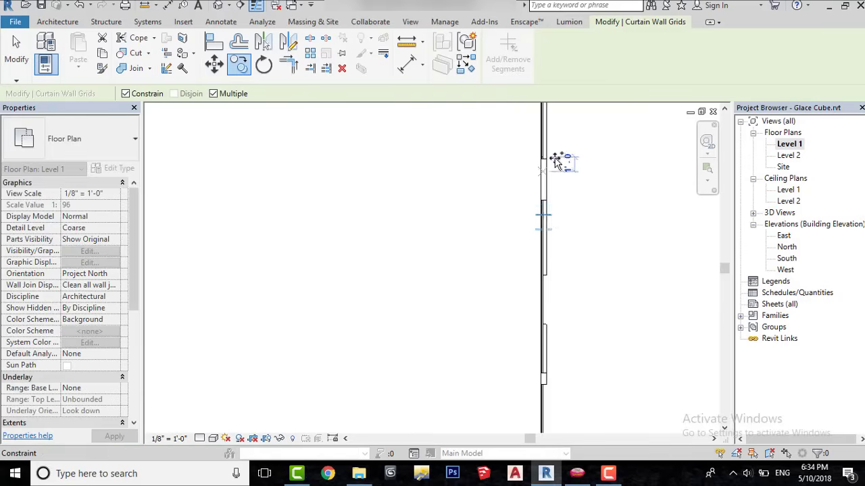
# Continue the grid line copies at 4' spacing along the west curtain wall's southern part down to its south corner
pyautogui.scroll(4, 546, 209)
pyautogui.click(533, 230)
pyautogui.scroll(-4, 531, 168)
pyautogui.scroll(4, 534, 278)
pyautogui.click(518, 202)
pyautogui.scroll(-3, 518, 160)
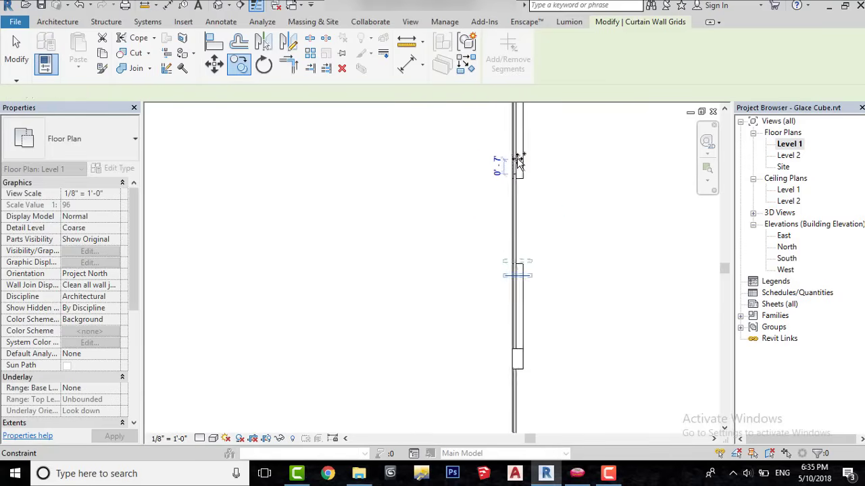
pyautogui.scroll(4, 521, 297)
pyautogui.click(497, 207)
pyautogui.scroll(-4, 504, 201)
pyautogui.moveTo(502, 289); pyautogui.dragTo(516, 264, button='middle')
pyautogui.scroll(2, 516, 264)
pyautogui.click(515, 267)
pyautogui.scroll(-2, 505, 167)
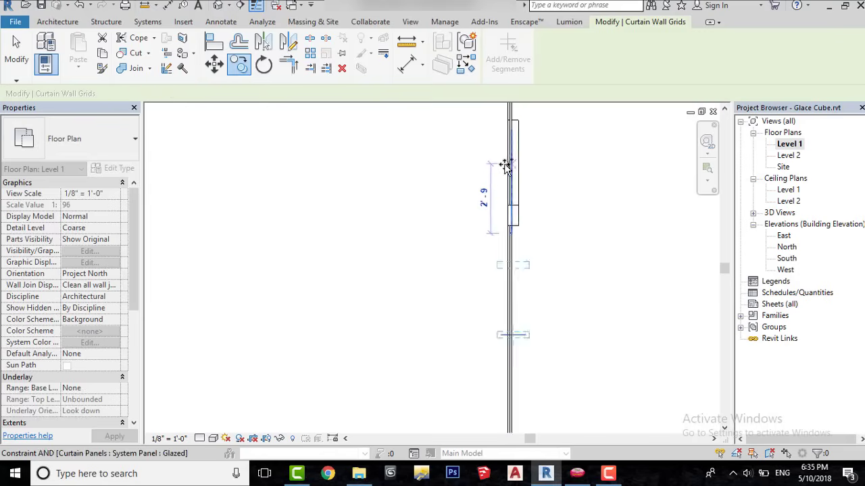
pyautogui.scroll(-2, 505, 166)
pyautogui.scroll(3, 511, 263)
pyautogui.click(506, 255)
# Leave the copy command and delete the surplus grid line beside the west curtain wall's south corner
pyautogui.rightClick(387, 205)
pyautogui.click(393, 214)
pyautogui.rightClick(392, 179)
pyautogui.click(417, 187)
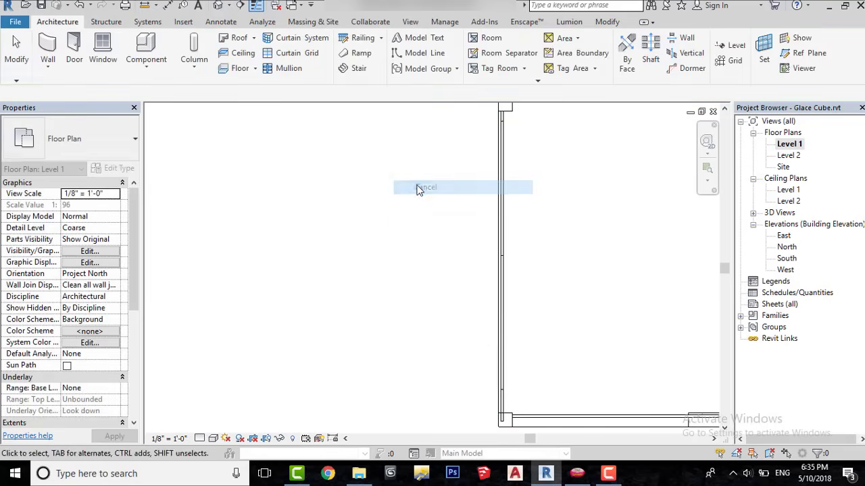
pyautogui.moveTo(459, 349); pyautogui.dragTo(543, 391)
pyautogui.click(342, 70)
# Place a curtain grid line on the front curtain wall 4' from its west end, then leave the command
pyautogui.click(283, 54)
pyautogui.scroll(-1, 173, 176)
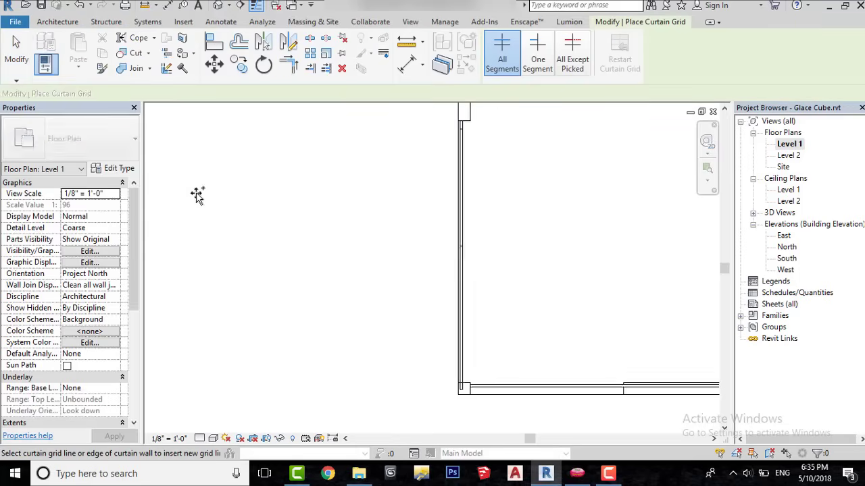
pyautogui.scroll(-2, 197, 194)
pyautogui.scroll(3, 367, 287)
pyautogui.click(384, 310)
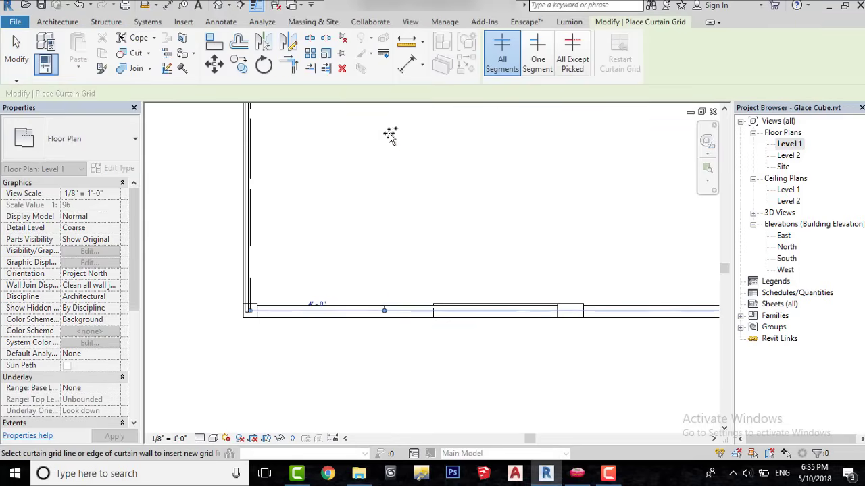
pyautogui.rightClick(391, 138)
pyautogui.click(416, 146)
# Make multiple copies of the front wall's grid line eastward at 3' 9 1/2" spacing, using the wall's west endpoint as the base point
pyautogui.moveTo(361, 241); pyautogui.dragTo(413, 348)
pyautogui.click(244, 73)
pyautogui.scroll(3, 259, 310)
pyautogui.click(259, 309)
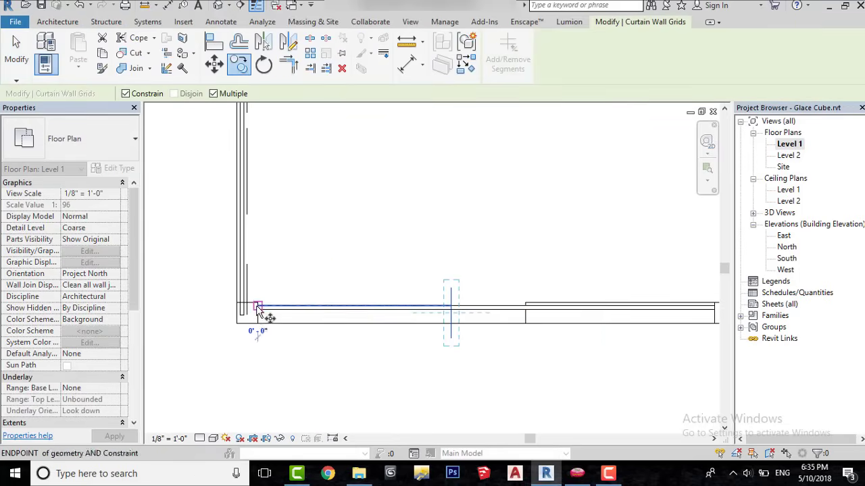
pyautogui.click(451, 309)
pyautogui.scroll(-1, 643, 311)
pyautogui.moveTo(643, 311); pyautogui.dragTo(463, 293, button='middle')
pyautogui.scroll(1, 462, 290)
pyautogui.click(459, 289)
pyautogui.scroll(-2, 608, 297)
pyautogui.moveTo(607, 297); pyautogui.dragTo(494, 297, button='middle')
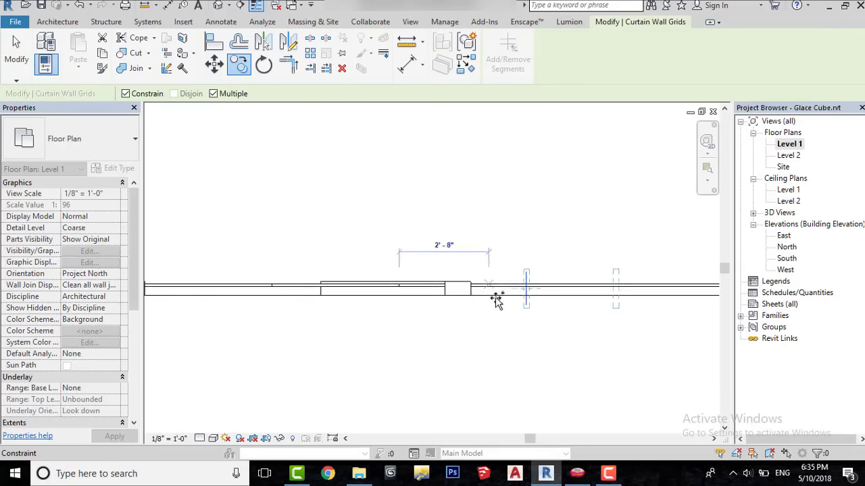
pyautogui.scroll(2, 518, 299)
pyautogui.click(533, 271)
pyautogui.scroll(-1, 581, 277)
pyautogui.moveTo(696, 281); pyautogui.dragTo(490, 284, button='middle')
pyautogui.scroll(2, 491, 286)
pyautogui.click(502, 268)
pyautogui.scroll(-2, 486, 269)
pyautogui.moveTo(669, 269); pyautogui.dragTo(410, 251, button='middle')
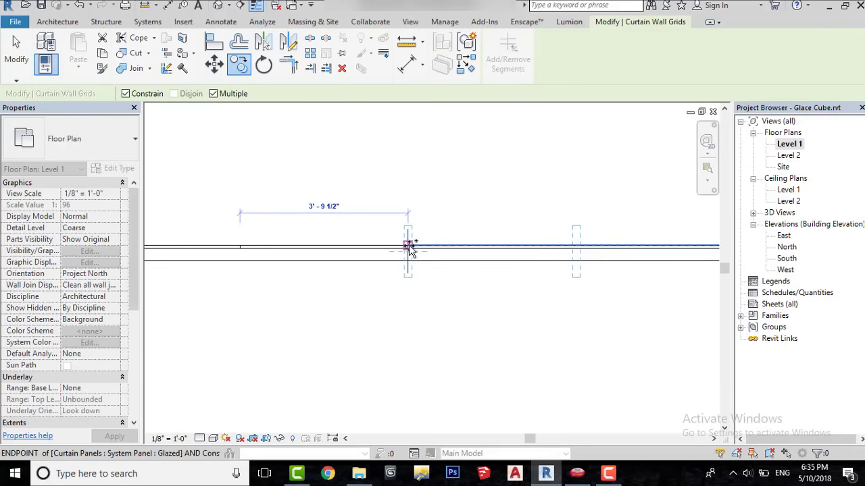
# Continue the grid line copies at 3' 9 1/2" spacing along the front curtain wall's eastern part up to its east end
pyautogui.click(408, 248)
pyautogui.scroll(-3, 473, 263)
pyautogui.scroll(3, 472, 264)
pyautogui.click(424, 240)
pyautogui.scroll(-2, 341, 248)
pyautogui.scroll(2, 517, 247)
pyautogui.click(459, 246)
pyautogui.scroll(-3, 358, 248)
pyautogui.scroll(2, 488, 251)
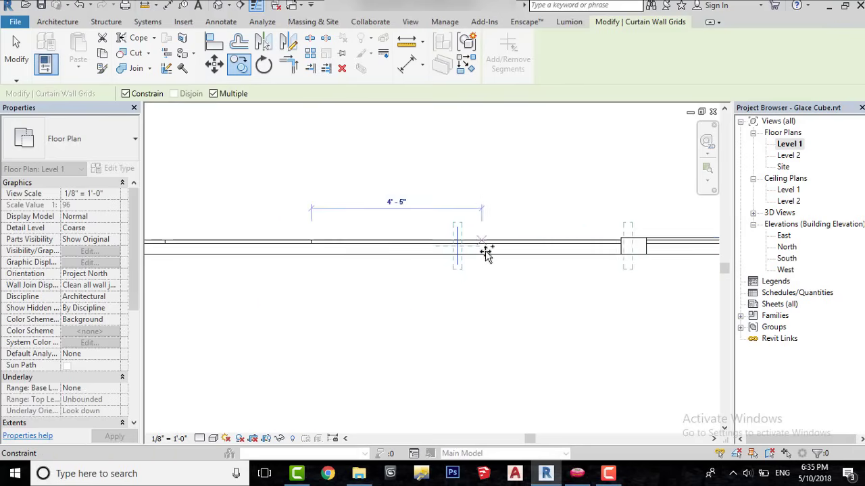
pyautogui.click(458, 246)
pyautogui.scroll(-2, 359, 246)
pyautogui.scroll(2, 542, 247)
pyautogui.click(501, 242)
pyautogui.scroll(-2, 507, 243)
pyautogui.click(455, 238)
pyautogui.scroll(-2, 540, 240)
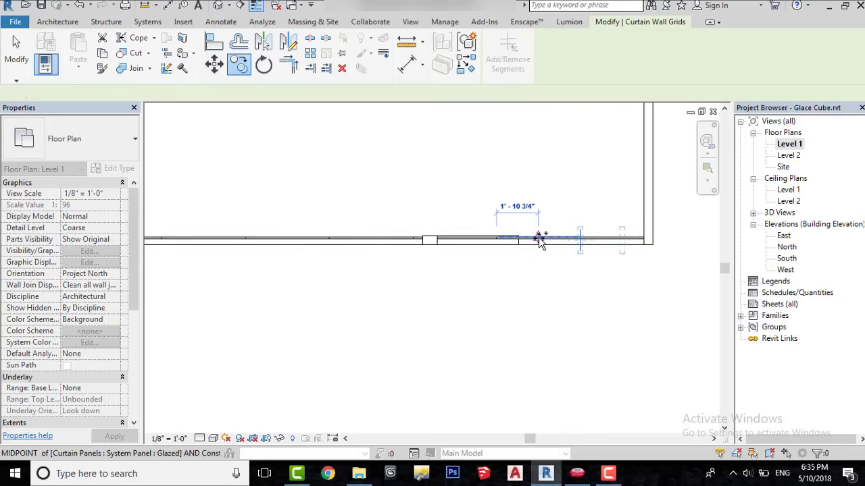
pyautogui.scroll(2, 599, 240)
pyautogui.click(408, 234)
# Leave the copy command and delete the surplus grid line nearest the front curtain wall's east corner
pyautogui.rightClick(366, 158)
pyautogui.click(382, 164)
pyautogui.rightClick(389, 173)
pyautogui.click(402, 181)
pyautogui.moveTo(585, 212); pyautogui.dragTo(637, 293)
pyautogui.click(342, 68)
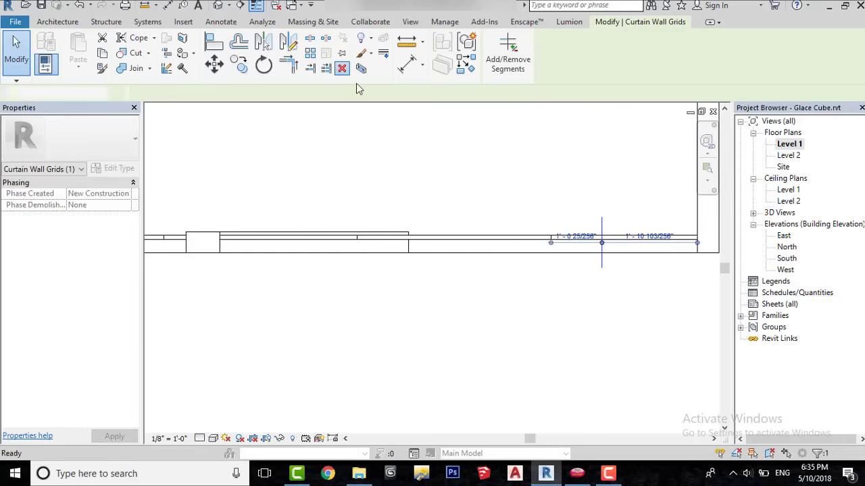
# In the 3D view, copy a west curtain wall grid line 4' southward into the double-width bay between the first two spline-shaped ribs
pyautogui.scroll(-5, 479, 246)
pyautogui.click(218, 6)
pyautogui.scroll(4, 232, 201)
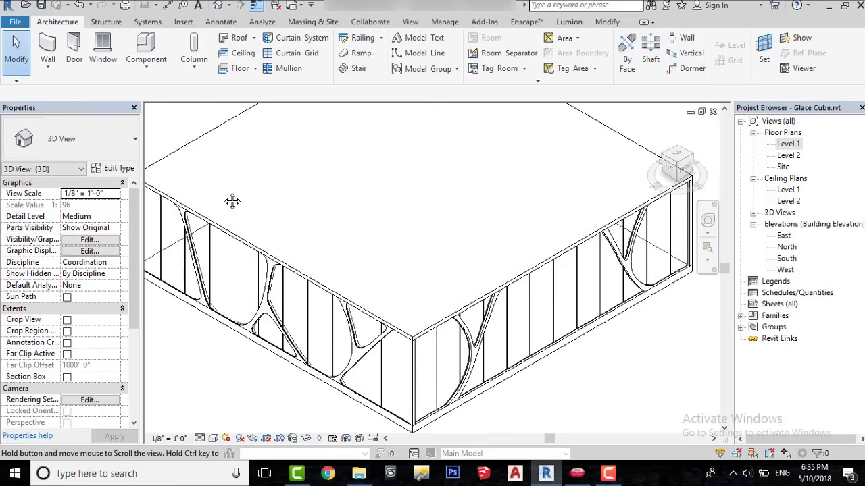
pyautogui.click(212, 245)
pyautogui.scroll(3, 181, 212)
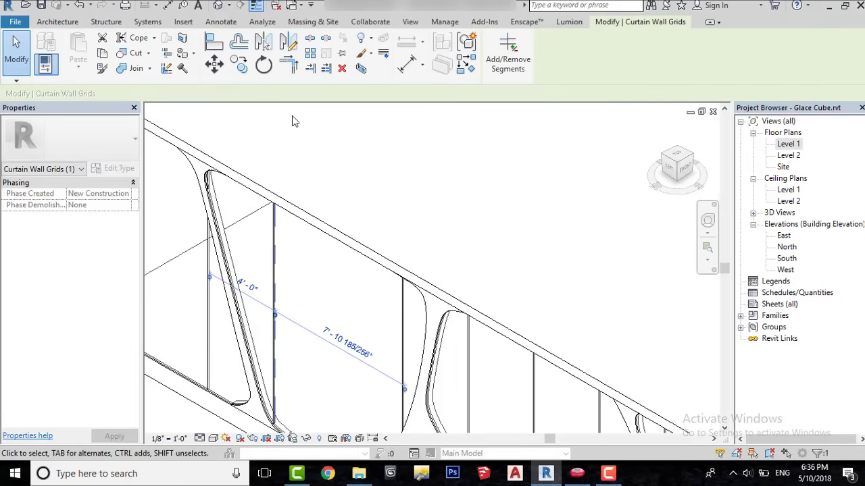
pyautogui.click(233, 68)
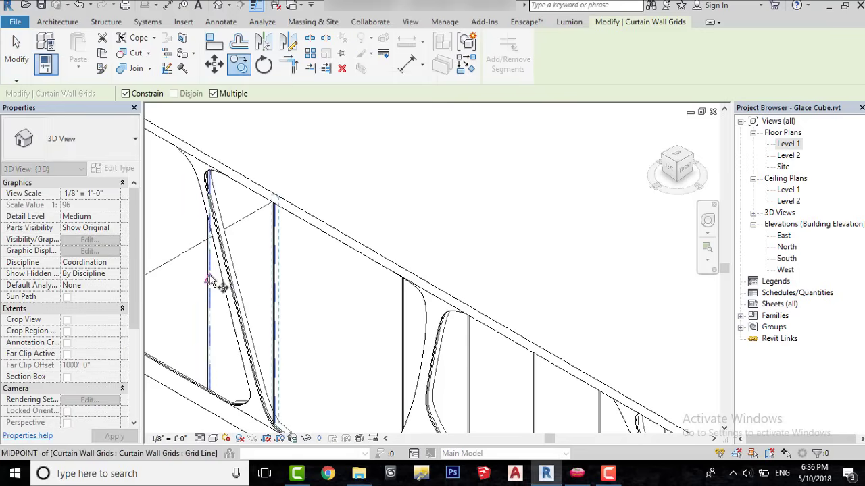
pyautogui.click(210, 279)
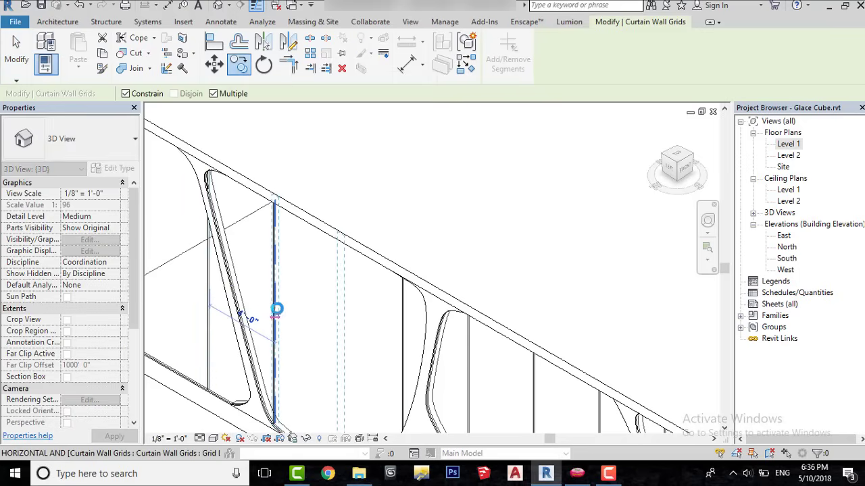
pyautogui.scroll(-5, 275, 310)
pyautogui.rightClick(234, 254)
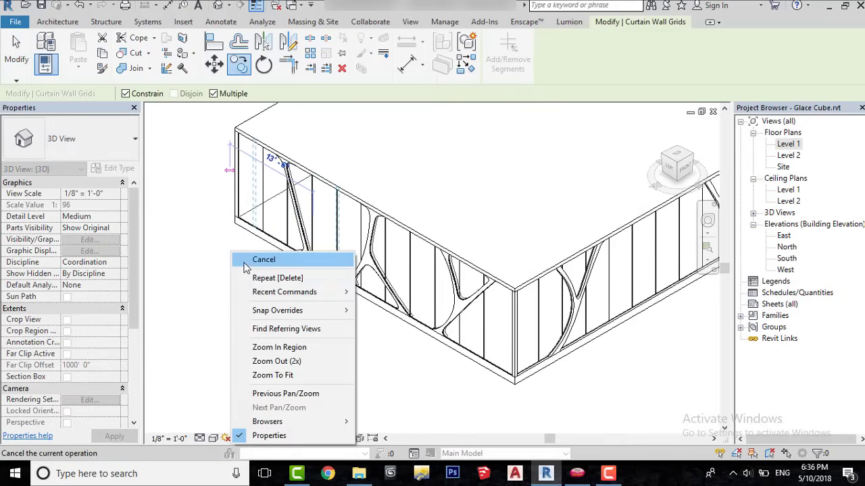
pyautogui.click(244, 263)
pyautogui.rightClick(245, 268)
pyautogui.click(281, 187)
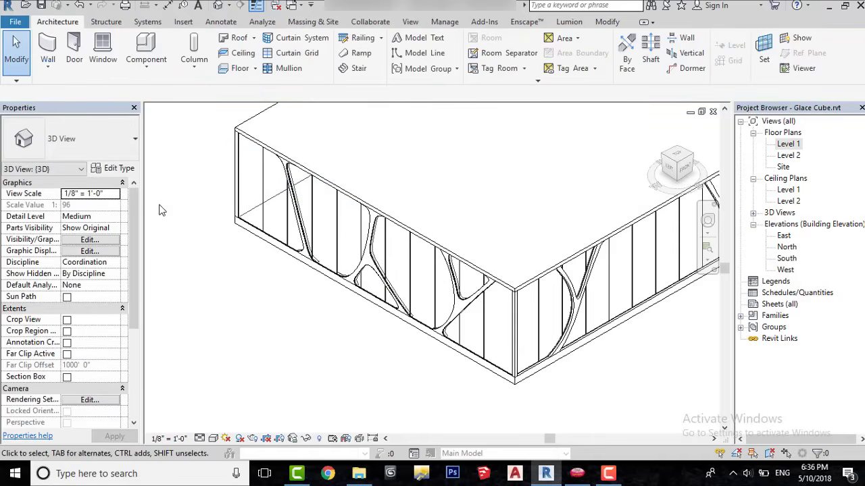
# Place 1.5" x 2.5" rectangular mullions on the west curtain wall's grid lines
pyautogui.scroll(-1, 216, 239)
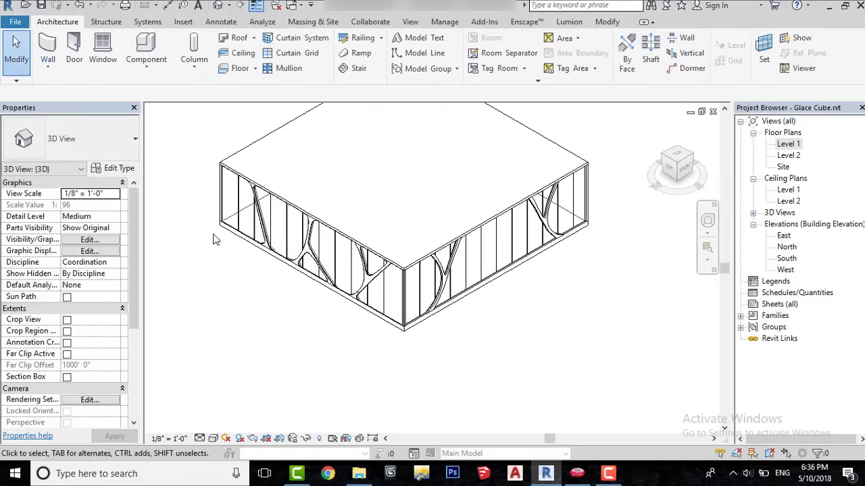
pyautogui.click(286, 76)
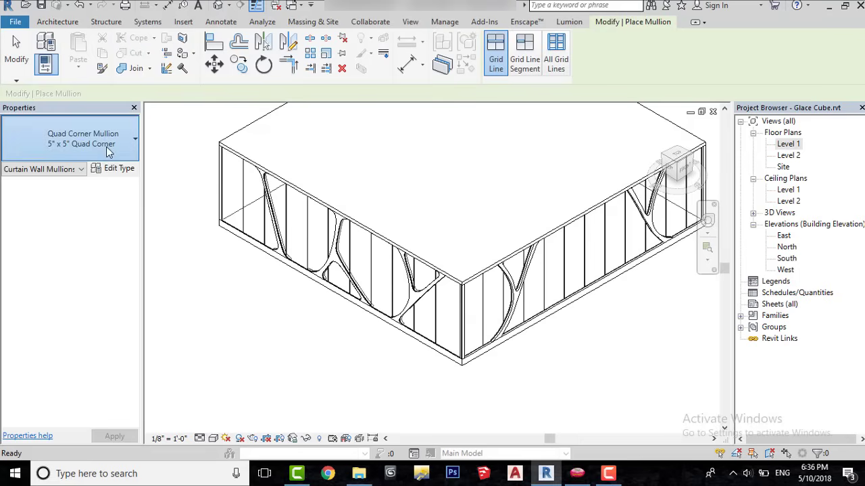
pyautogui.click(106, 147)
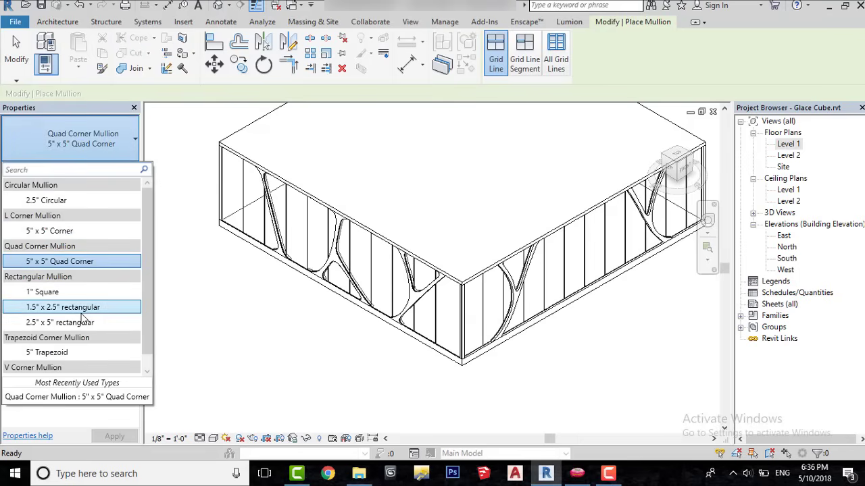
pyautogui.click(74, 308)
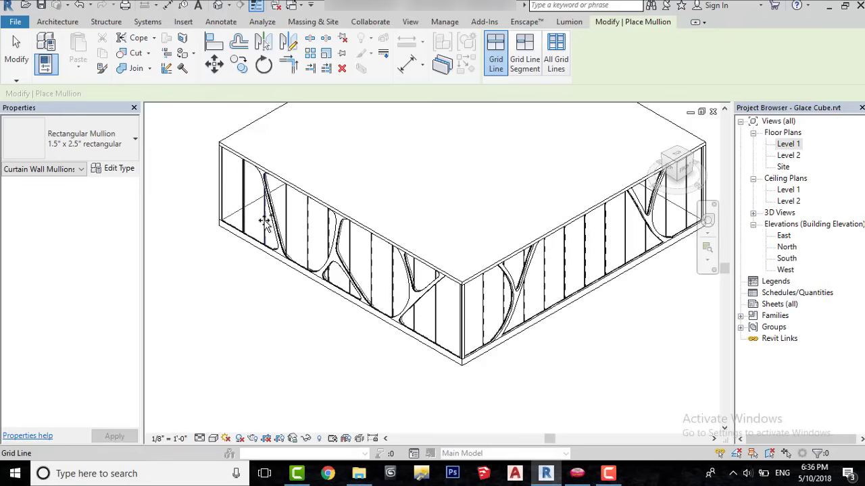
pyautogui.click(329, 225)
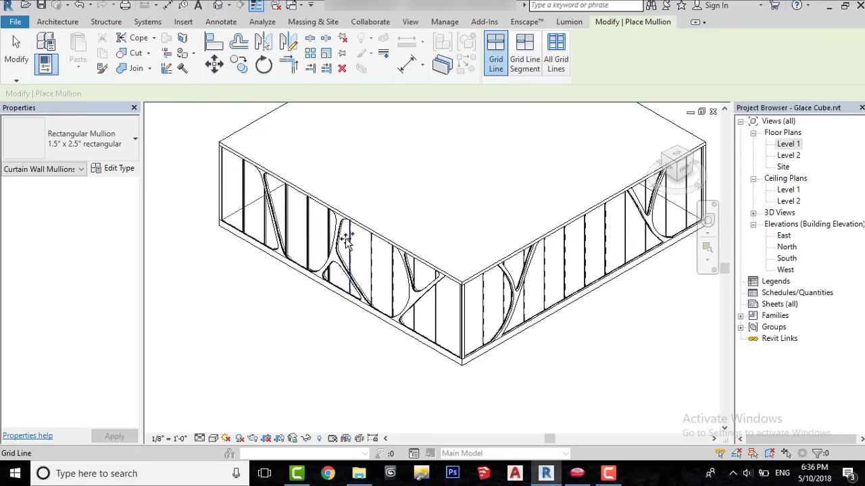
pyautogui.click(394, 266)
# Place the same rectangular mullions on the front curtain wall's grid lines from the shared corner eastward, then leave the command
pyautogui.click(484, 321)
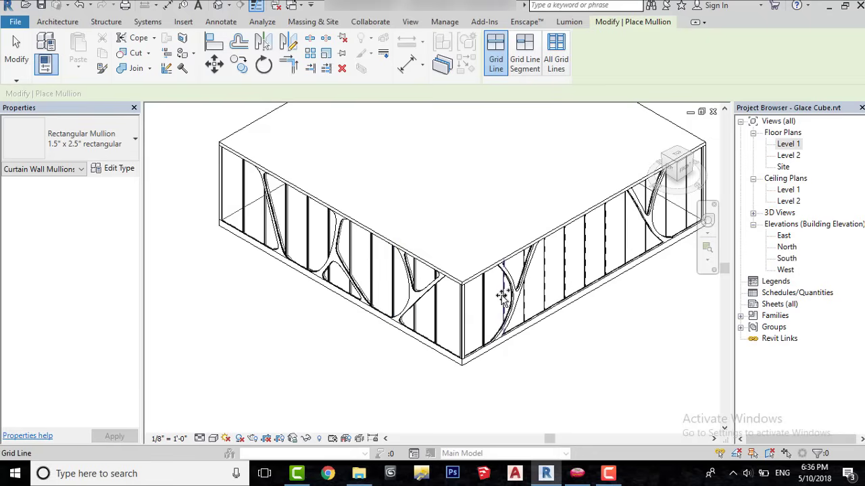
pyautogui.click(504, 294)
pyautogui.click(524, 300)
pyautogui.click(544, 290)
pyautogui.click(565, 269)
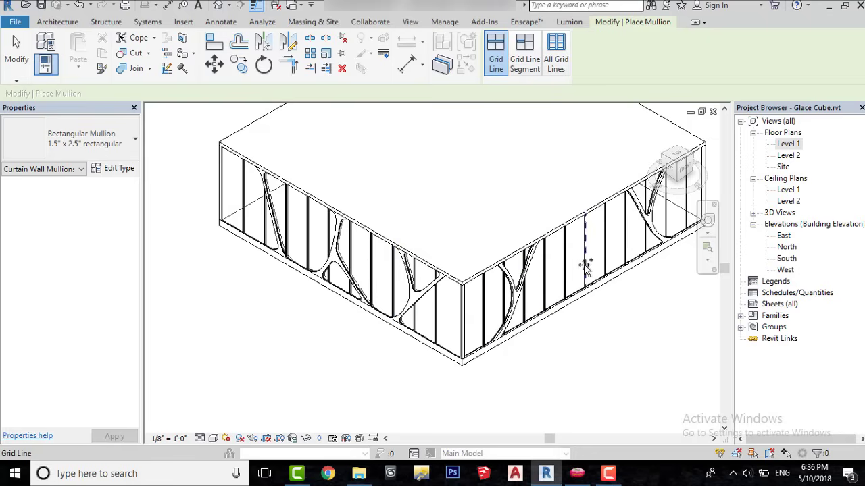
pyautogui.click(623, 249)
pyautogui.click(643, 247)
pyautogui.scroll(2, 668, 220)
pyautogui.moveTo(669, 220); pyautogui.dragTo(647, 238, button='middle')
pyautogui.scroll(-2, 576, 263)
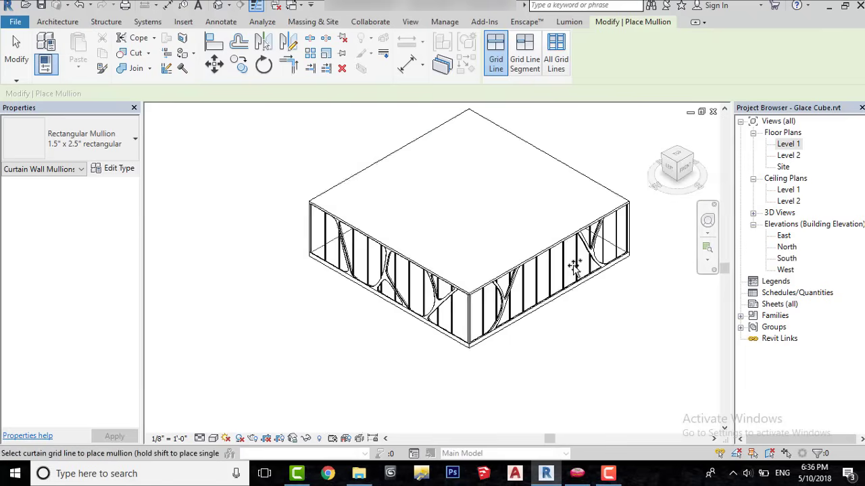
pyautogui.scroll(3, 616, 242)
pyautogui.scroll(-3, 589, 221)
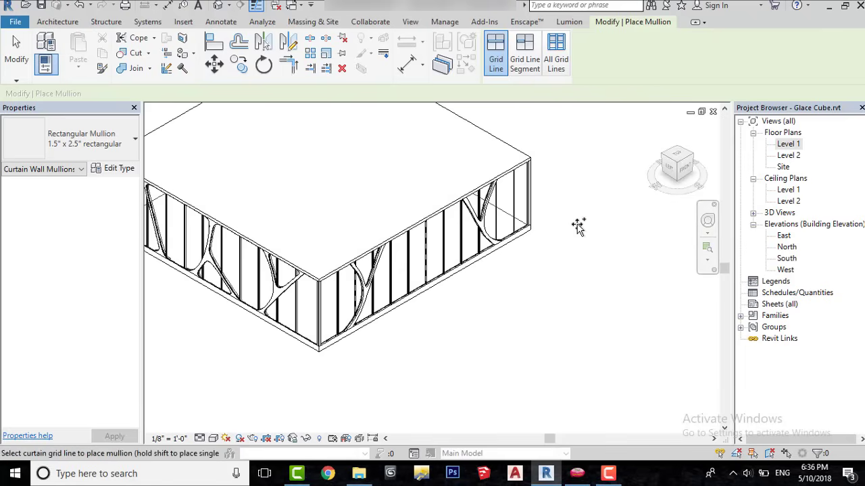
pyautogui.rightClick(590, 235)
pyautogui.click(602, 245)
# Place mullions on the front wall's remaining grid lines and east edge, and on the west wall's north edge
pyautogui.click(281, 68)
pyautogui.scroll(3, 500, 136)
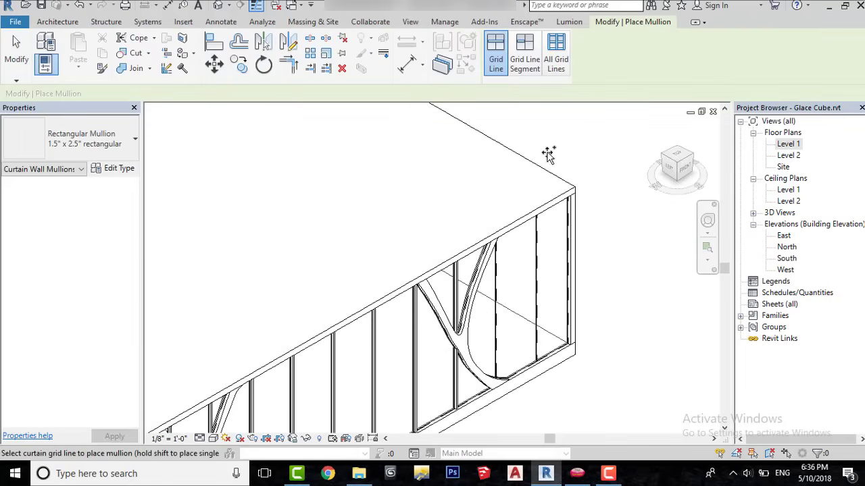
pyautogui.click(495, 299)
pyautogui.scroll(3, 556, 256)
pyautogui.click(537, 262)
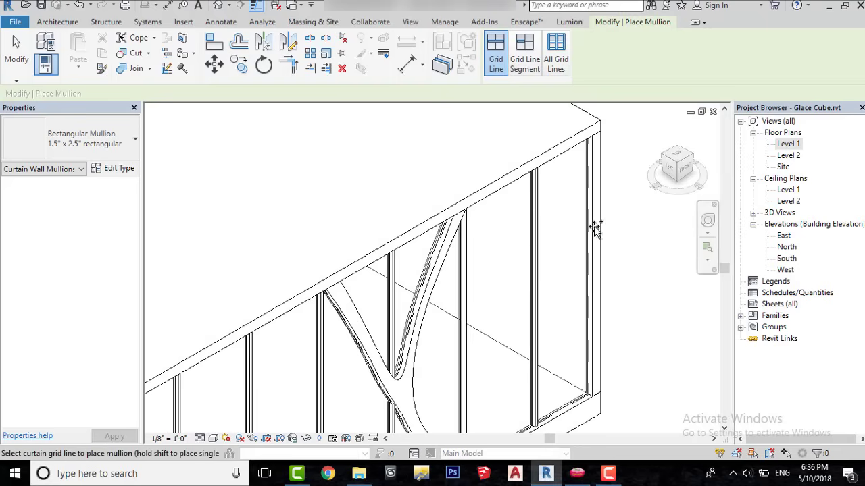
pyautogui.click(592, 228)
pyautogui.scroll(-5, 627, 232)
pyautogui.scroll(3, 359, 238)
pyautogui.click(397, 270)
pyautogui.rightClick(264, 181)
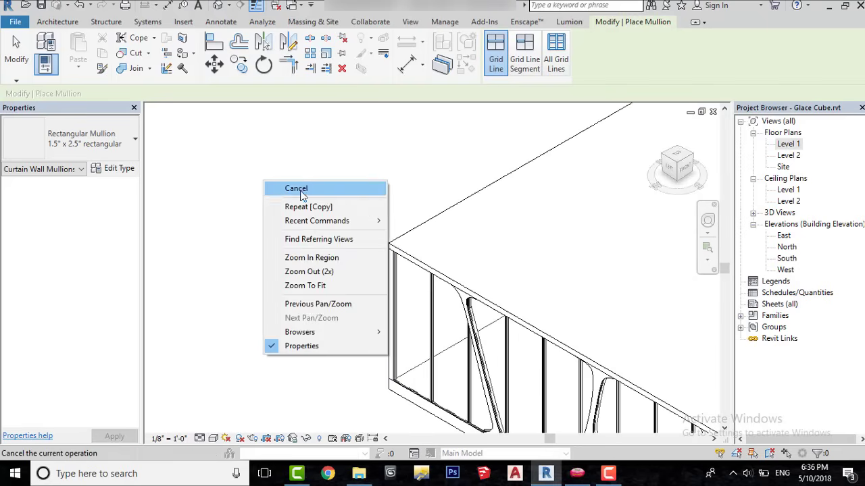
pyautogui.click(300, 191)
# Set the 3D view's visual style to Consistent Colors and examine the corner between the two curtain walls
pyautogui.scroll(-4, 223, 208)
pyautogui.click(216, 439)
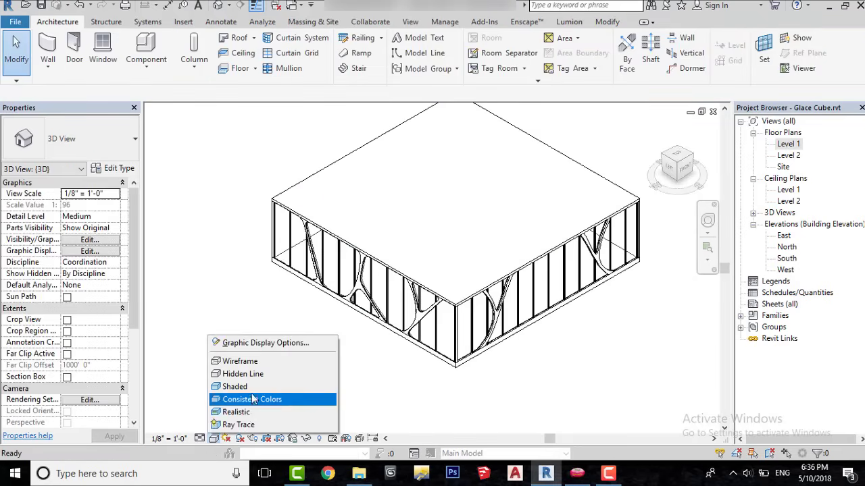
pyautogui.click(281, 400)
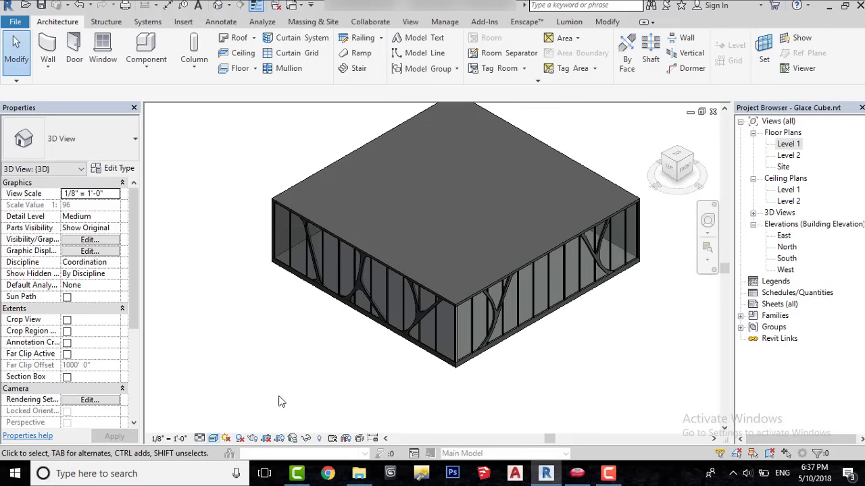
pyautogui.scroll(4, 554, 356)
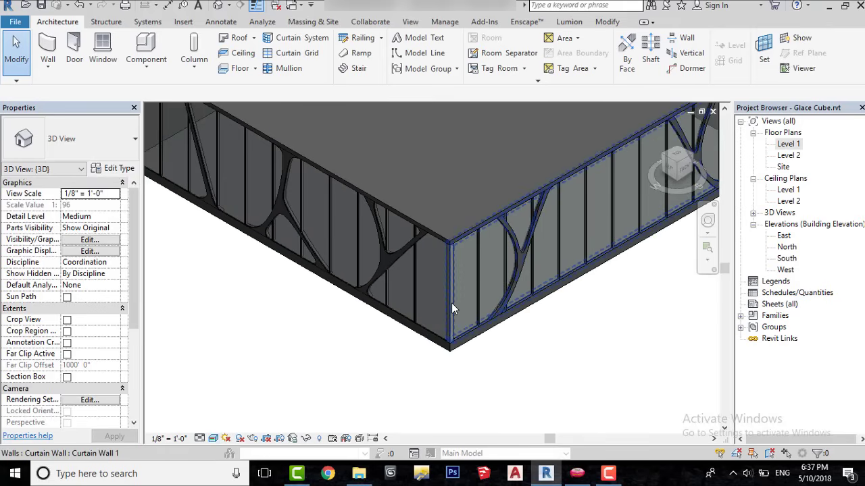
# Open the Aluminum material of the corner mullion's 5" x 5" Quad Corner type for editing
pyautogui.click(451, 308)
pyautogui.click(115, 168)
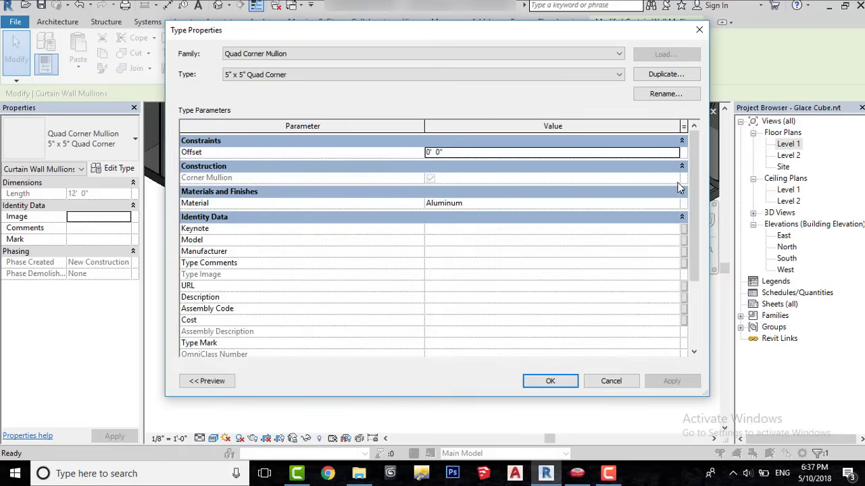
pyautogui.click(675, 203)
pyautogui.click(676, 203)
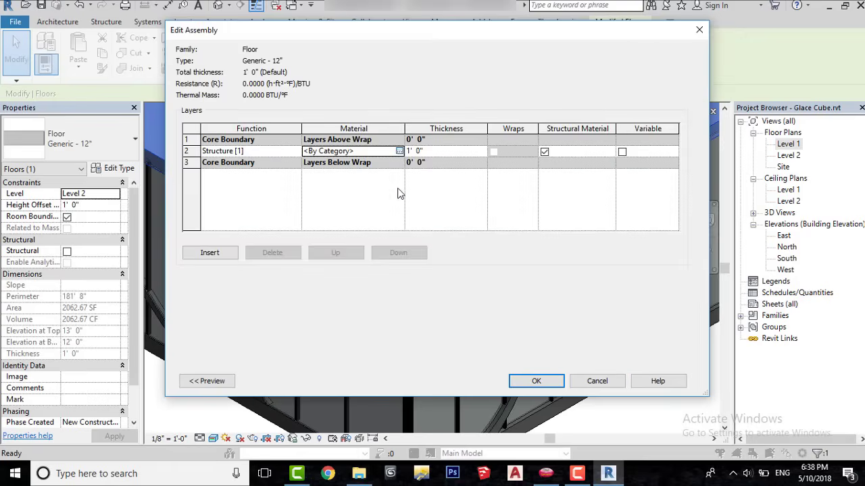
# Create a new material for the structure layer of the Generic - 12" floor and open the asset browser for it
pyautogui.click(400, 151)
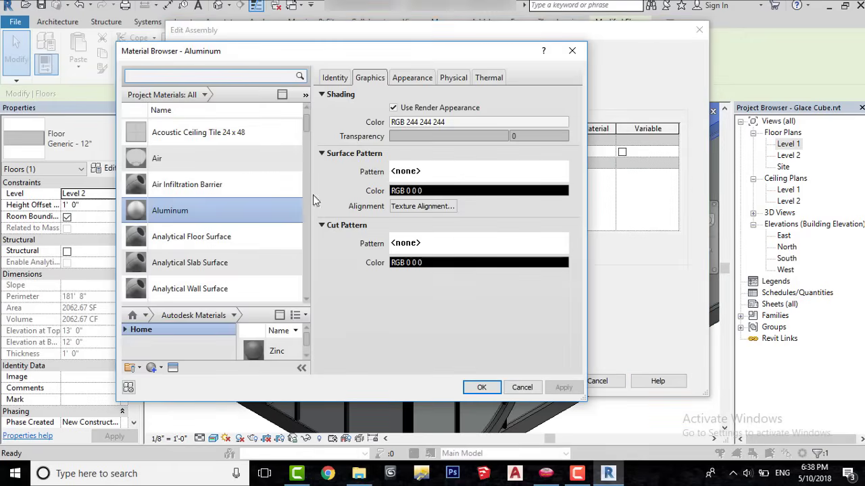
pyautogui.click(153, 367)
pyautogui.click(174, 379)
pyautogui.click(173, 368)
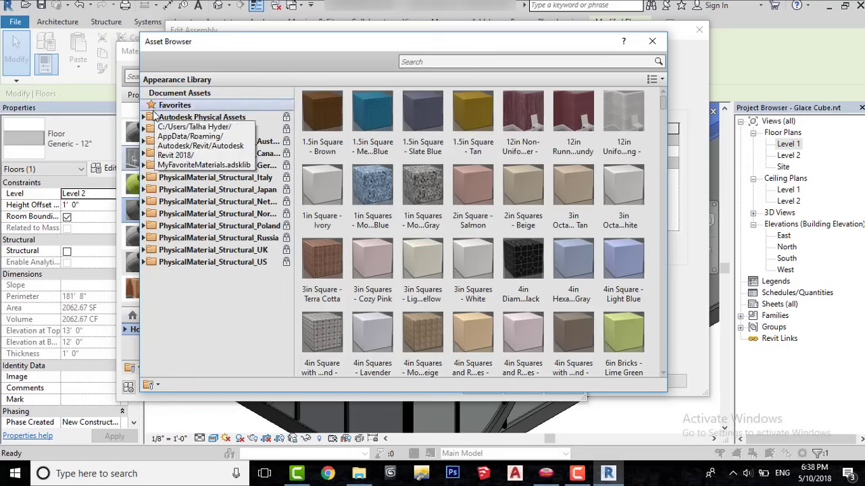
# Give the new material the White matte wall paint appearance and apply it to the Generic - 12" floor type
pyautogui.click(143, 129)
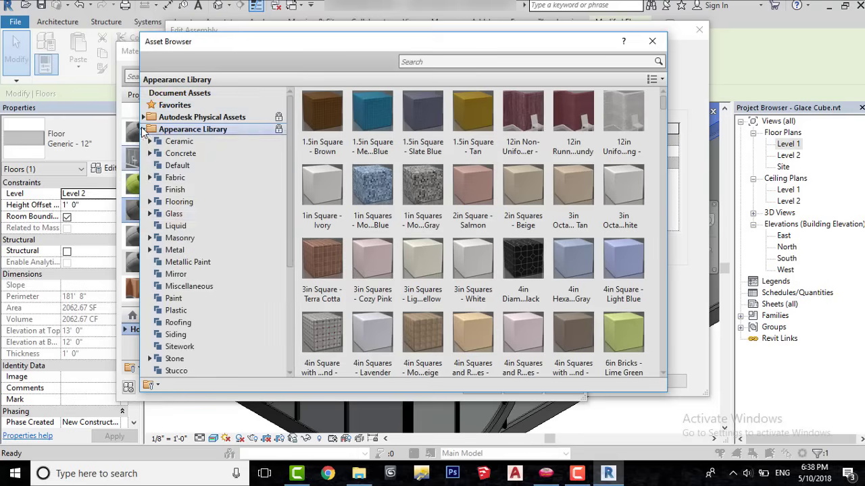
pyautogui.scroll(-5, 162, 330)
pyautogui.click(150, 226)
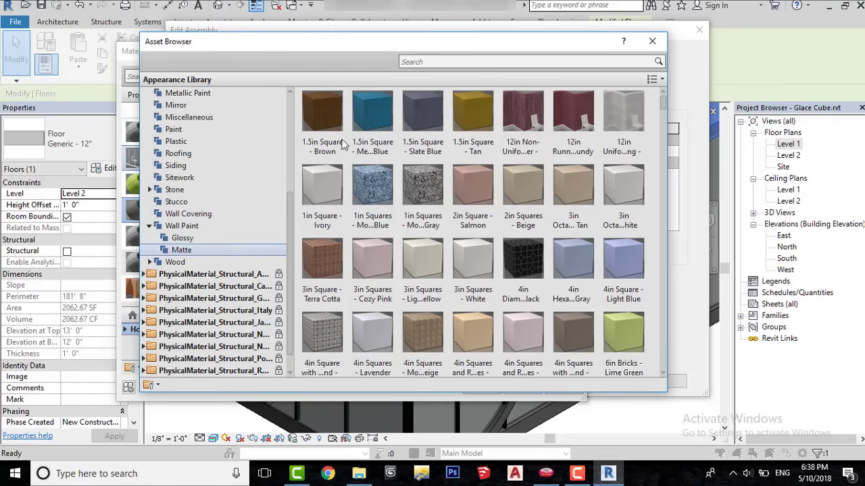
pyautogui.scroll(-3, 421, 248)
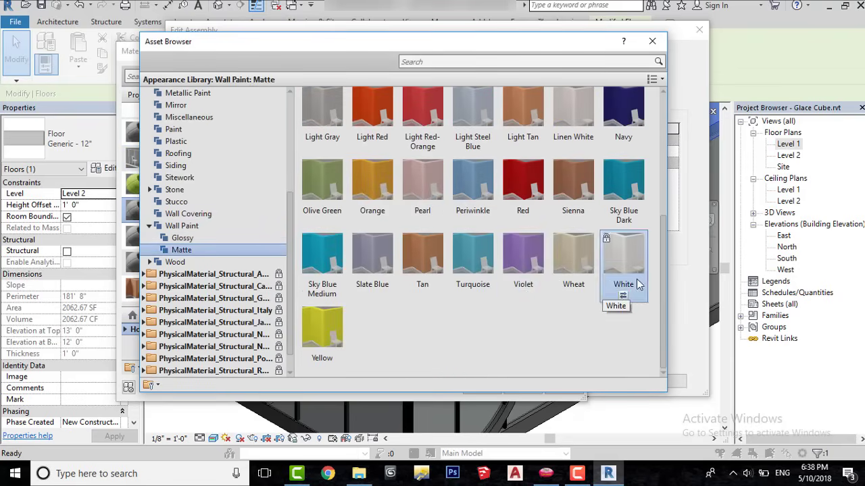
pyautogui.click(651, 41)
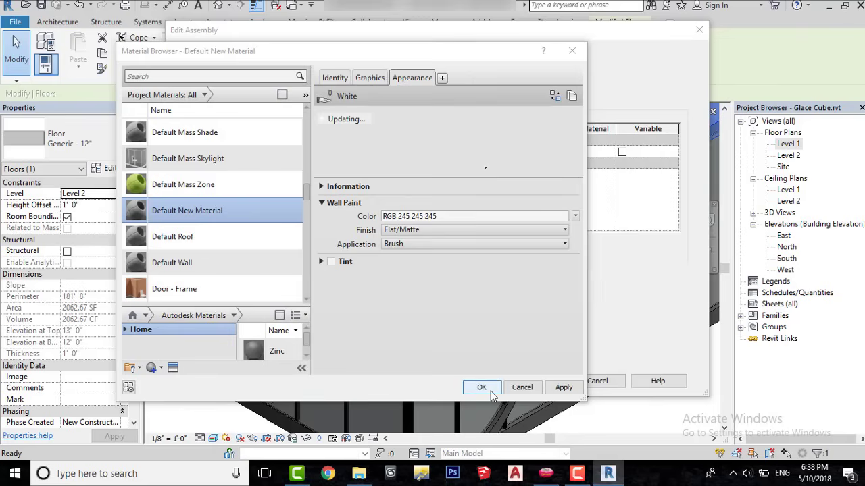
pyautogui.click(481, 388)
pyautogui.click(539, 382)
pyautogui.click(517, 381)
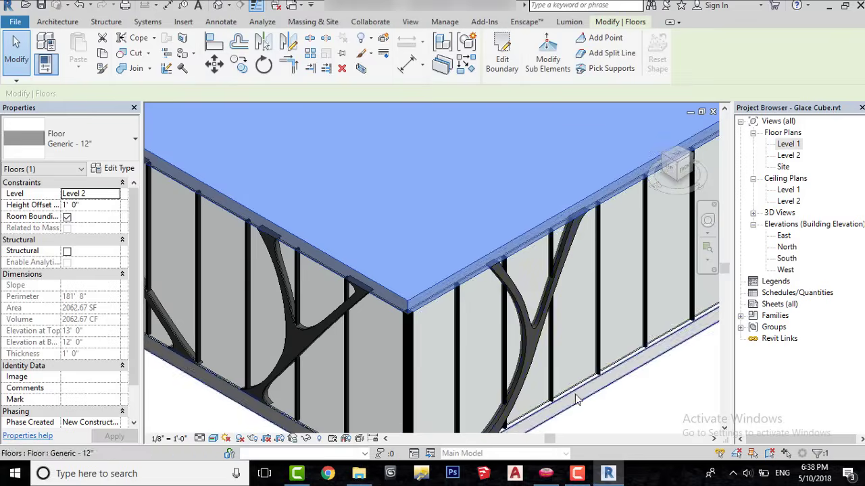
# Assign Default New Material to the structure layer of the Generic - 5" wall type used for the front organic framework
pyautogui.scroll(-3, 512, 246)
pyautogui.click(577, 320)
pyautogui.scroll(3, 530, 305)
pyautogui.click(479, 246)
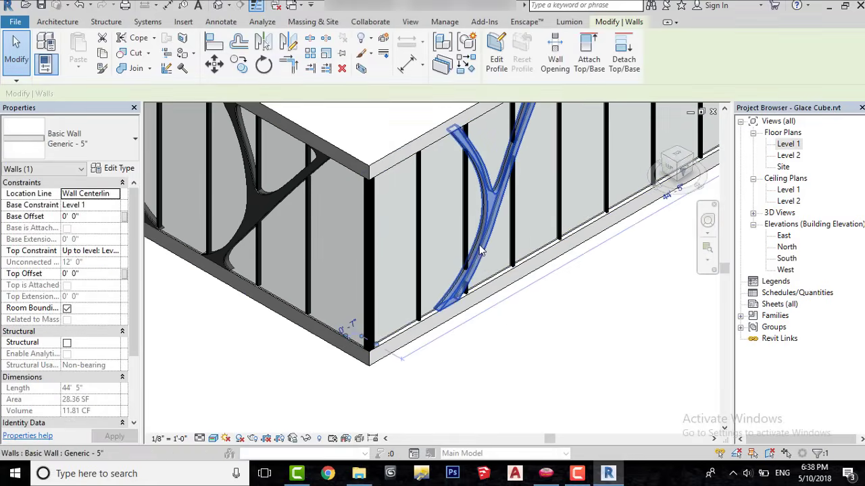
pyautogui.click(102, 168)
pyautogui.click(542, 153)
pyautogui.doubleClick(427, 152)
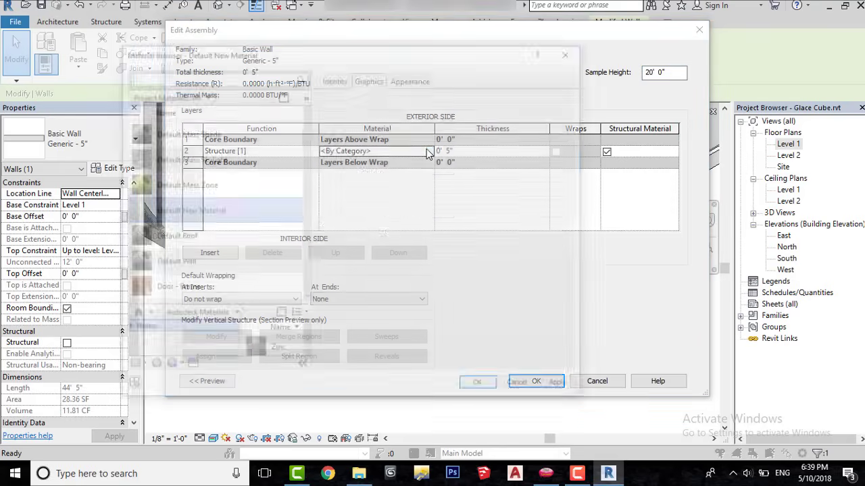
pyautogui.click(168, 212)
pyautogui.click(497, 388)
pyautogui.click(536, 381)
pyautogui.click(530, 381)
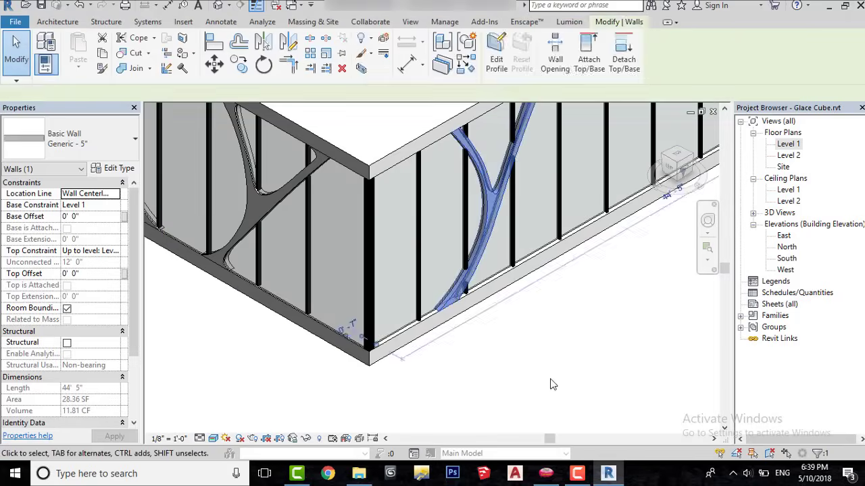
pyautogui.click(553, 384)
# Select the front glazed panel beside the corner and open the appearance settings of its type's Glass material
pyautogui.scroll(-3, 473, 297)
pyautogui.moveTo(415, 319); pyautogui.dragTo(469, 372, button='middle')
pyautogui.scroll(3, 469, 373)
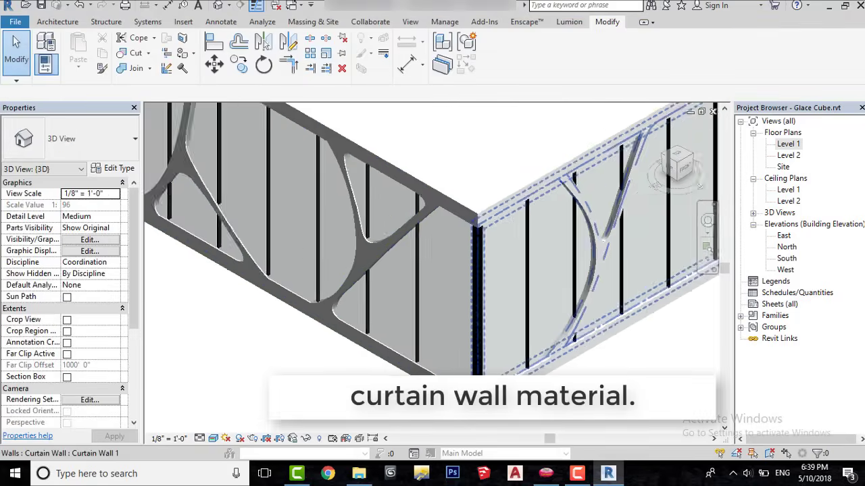
pyautogui.scroll(2, 508, 401)
pyautogui.press('Tab')
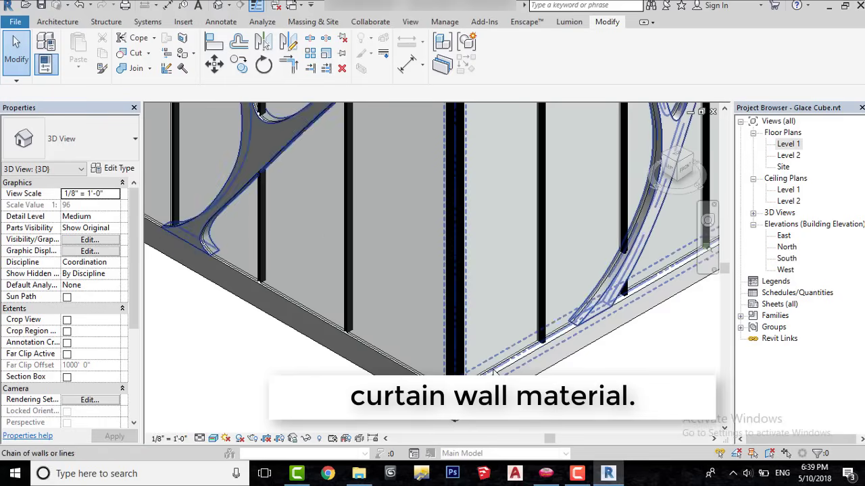
pyautogui.click(493, 372)
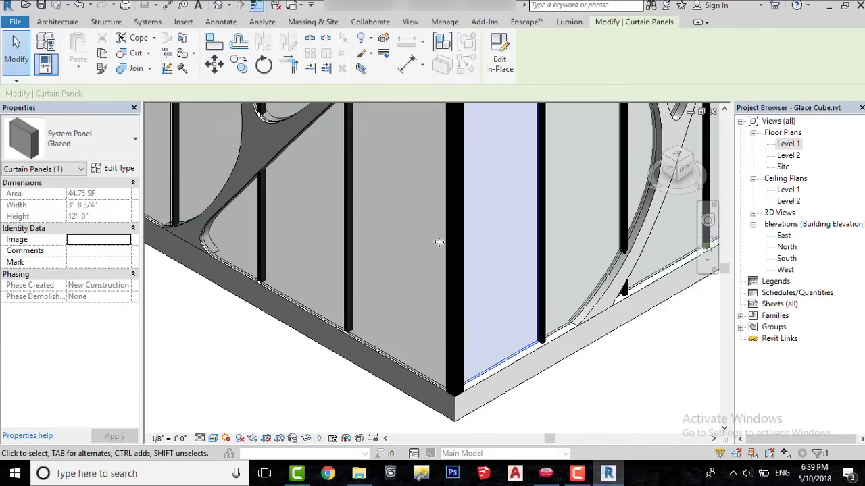
pyautogui.click(132, 169)
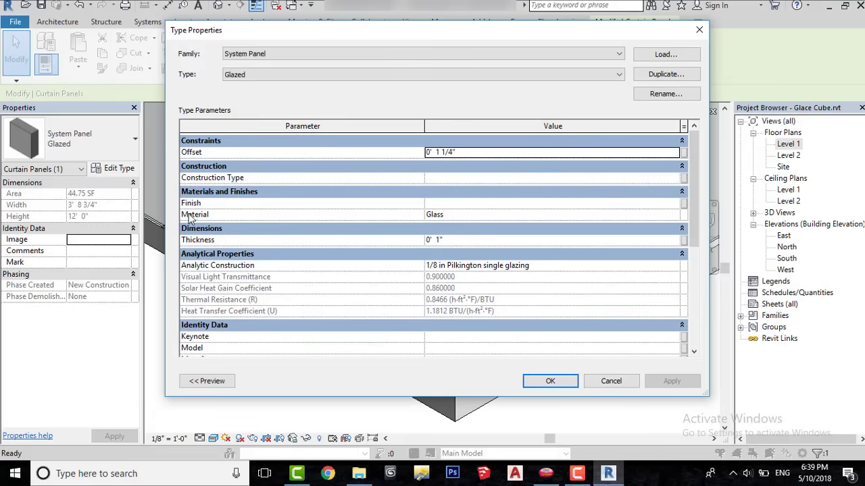
pyautogui.click(652, 214)
pyautogui.click(679, 215)
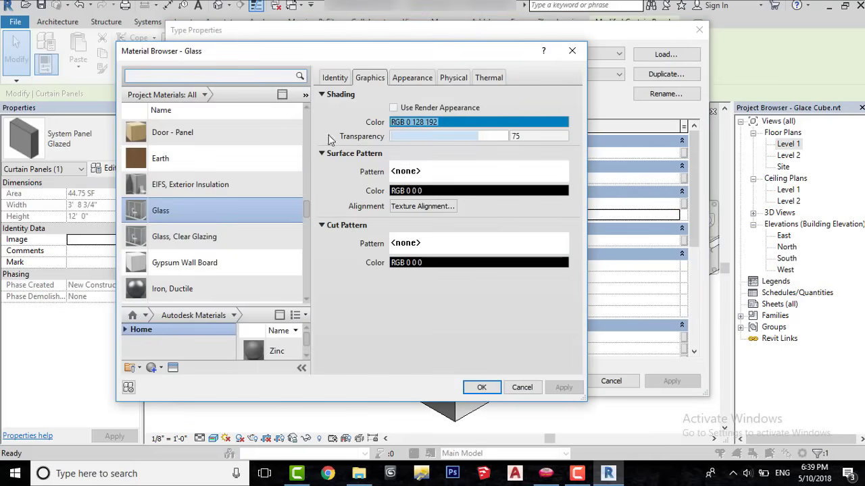
pyautogui.click(402, 80)
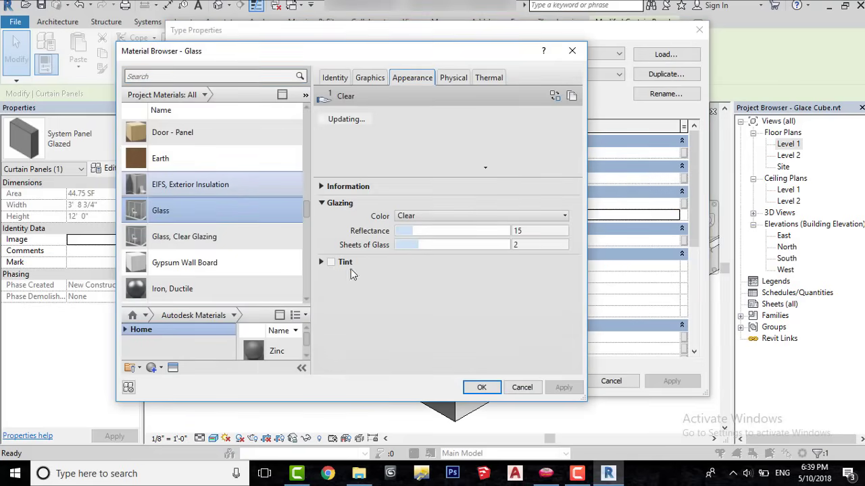
# Tint the Glass material light violet, RGB 227-123-253, and apply it to the Glazed panel type
pyautogui.click(330, 262)
pyautogui.click(503, 274)
pyautogui.click(463, 141)
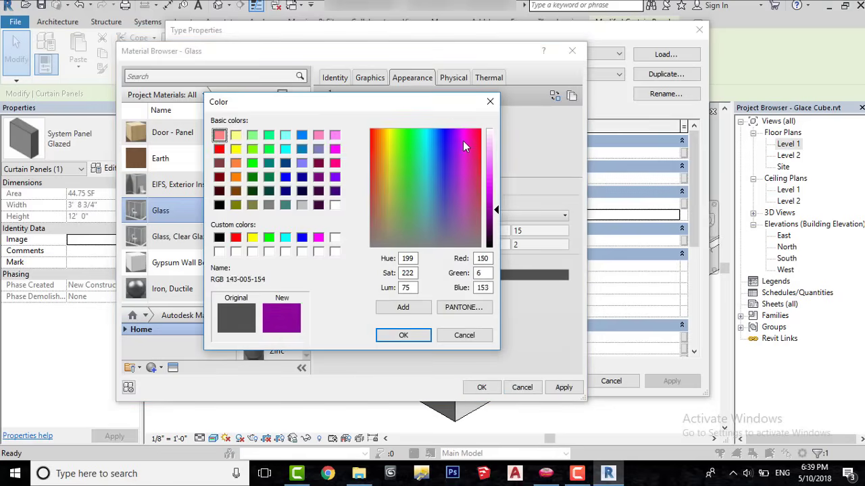
pyautogui.moveTo(496, 210); pyautogui.dragTo(494, 160)
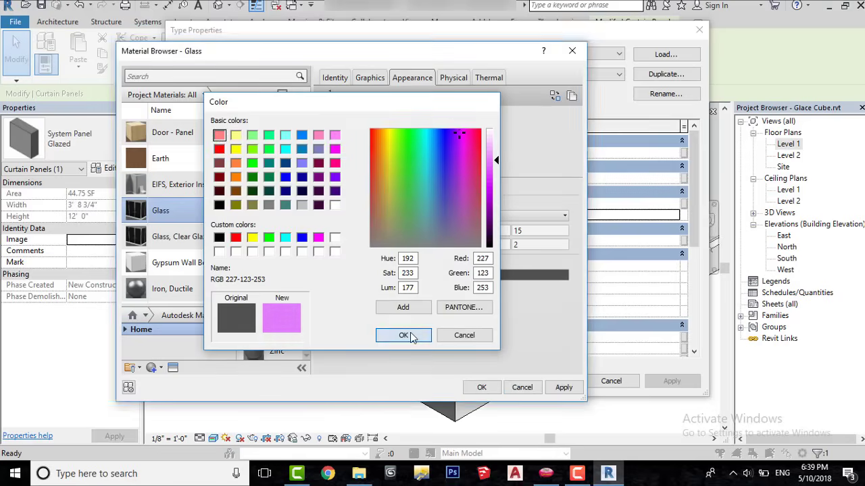
pyautogui.click(404, 335)
pyautogui.click(369, 77)
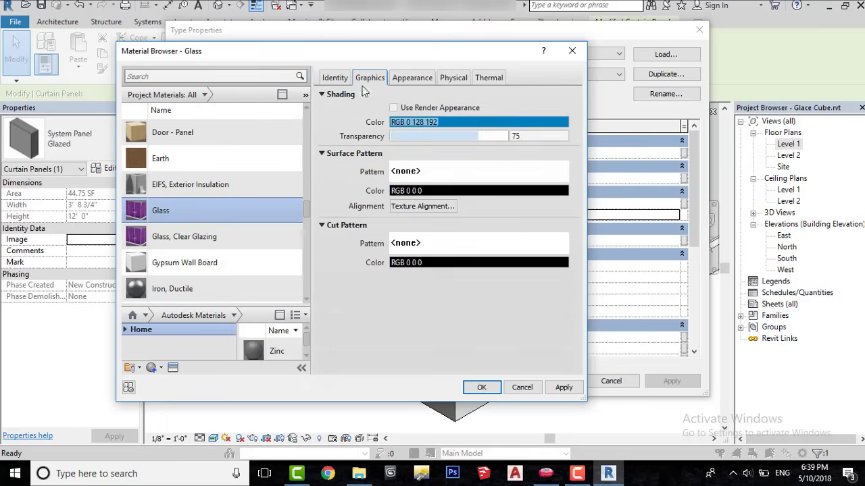
pyautogui.click(497, 389)
pyautogui.click(543, 382)
pyautogui.click(556, 396)
# Start a new floor and duplicate the Generic - 12" floor type as 5"
pyautogui.scroll(-3, 419, 288)
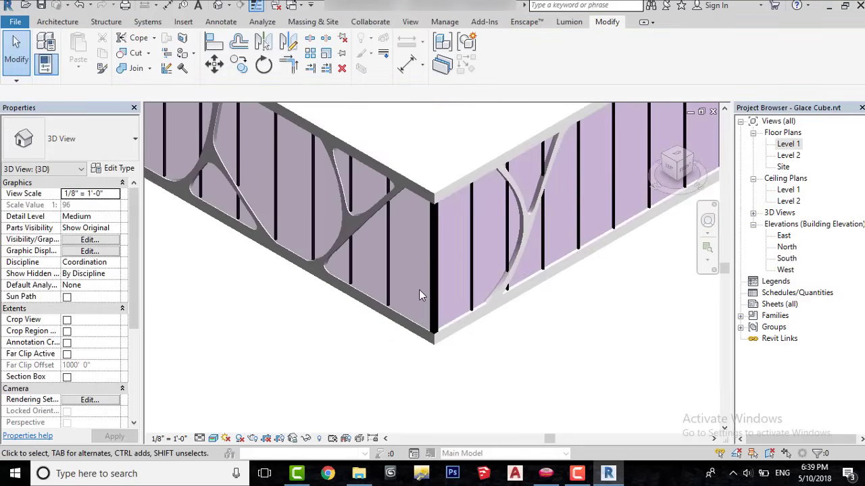
pyautogui.moveTo(477, 266); pyautogui.dragTo(486, 312, button='middle')
pyautogui.scroll(-4, 486, 308)
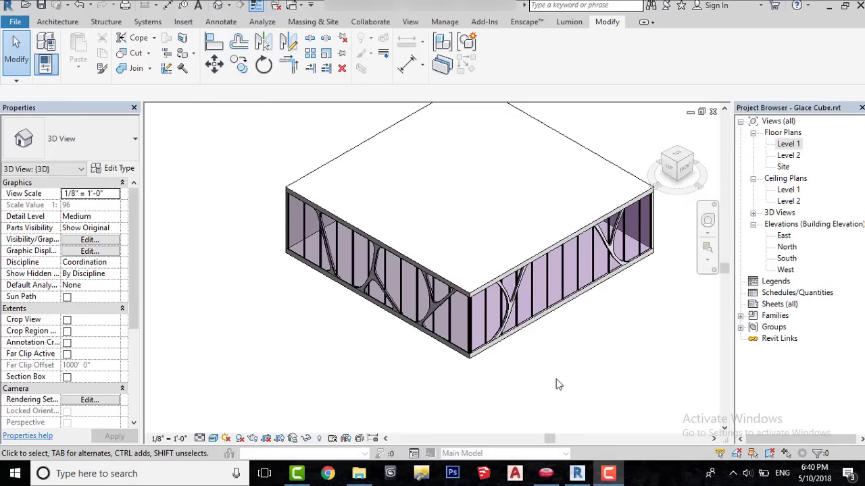
pyautogui.scroll(-3, 567, 365)
pyautogui.scroll(5, 578, 347)
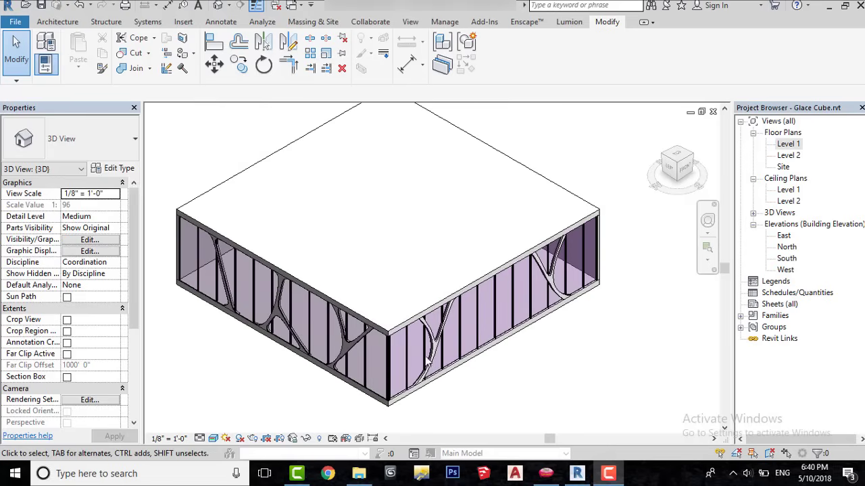
pyautogui.click(58, 22)
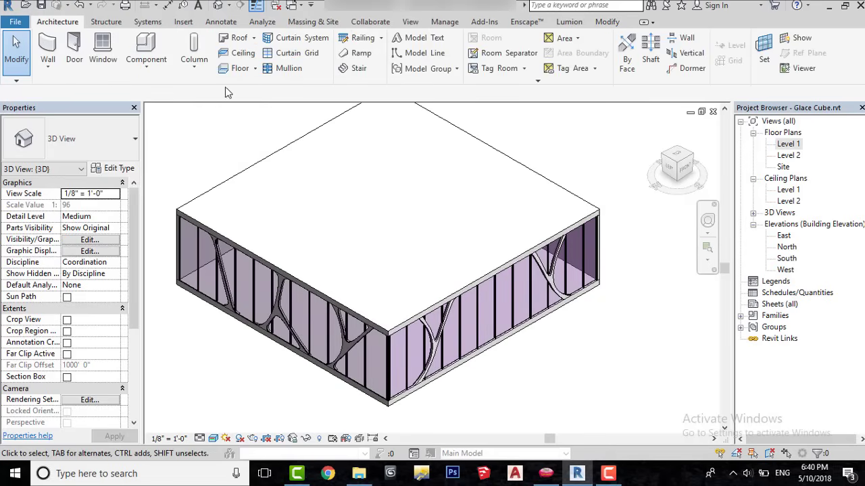
pyautogui.click(240, 73)
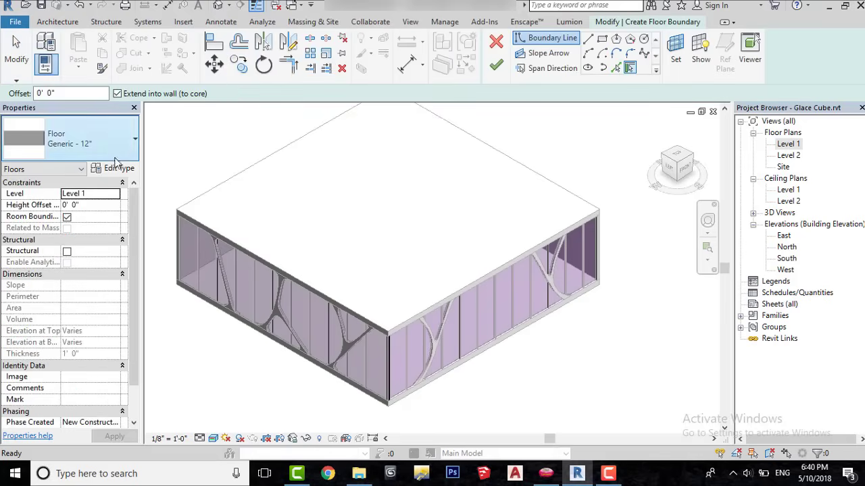
pyautogui.click(115, 170)
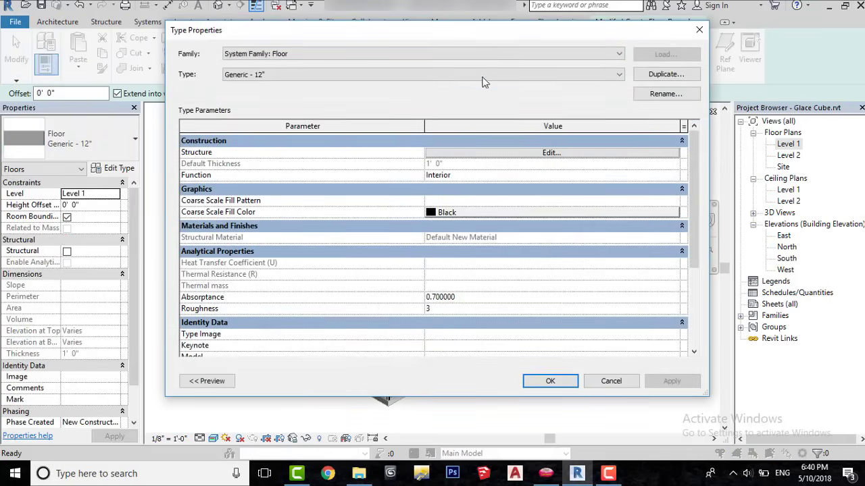
pyautogui.click(645, 80)
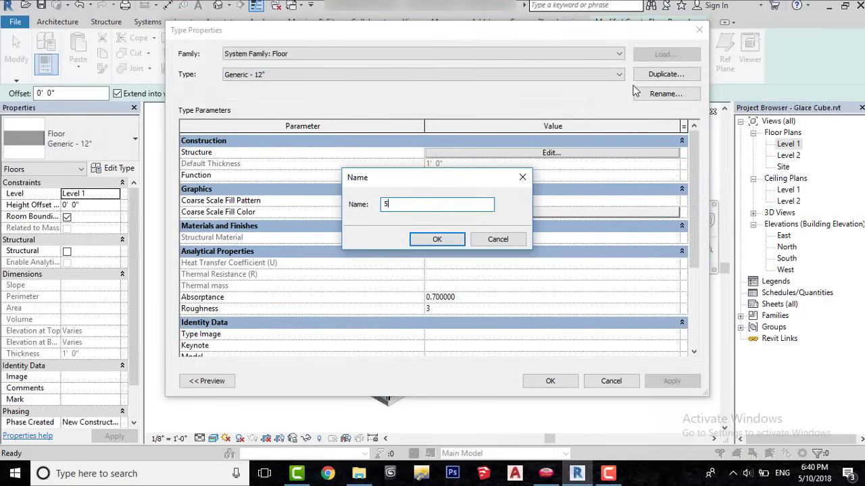
pyautogui.click(443, 245)
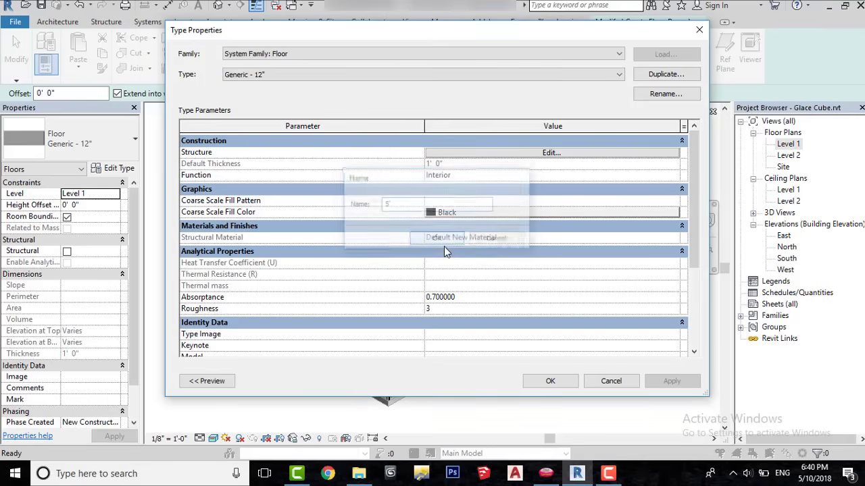
# Insert a 1" layer below the core in the 5" floor type and set its main structure layer to 4" thick
pyautogui.click(514, 154)
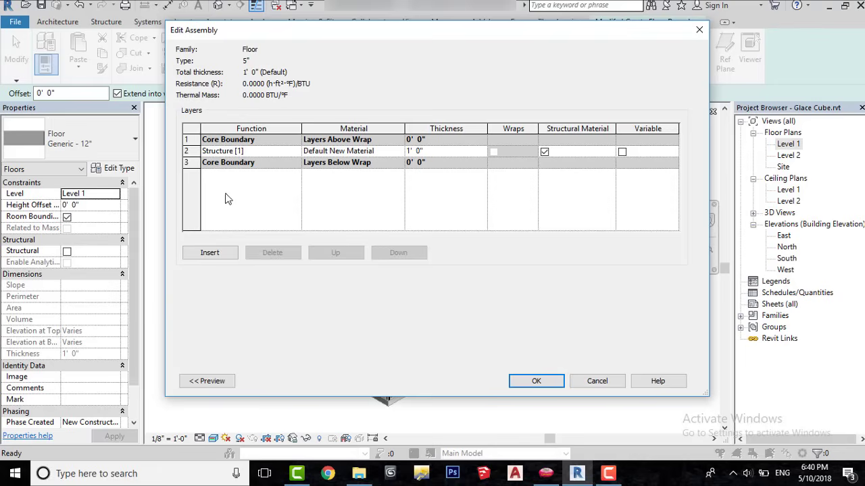
pyautogui.click(210, 254)
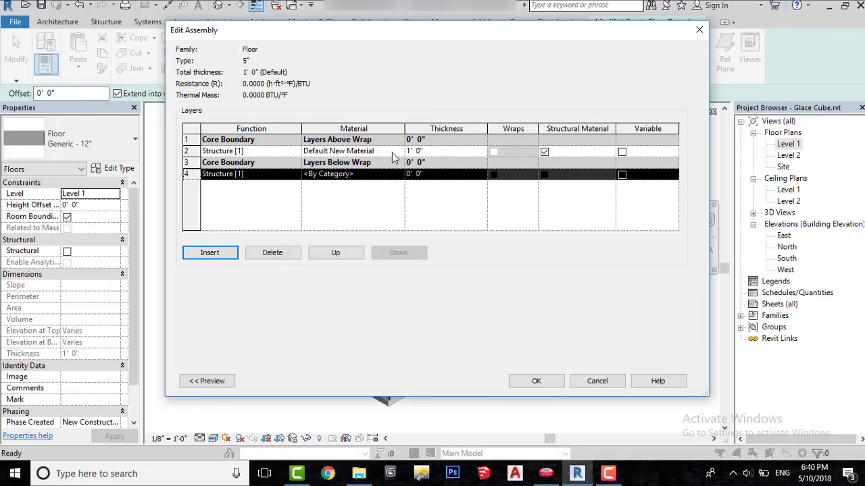
pyautogui.click(441, 176)
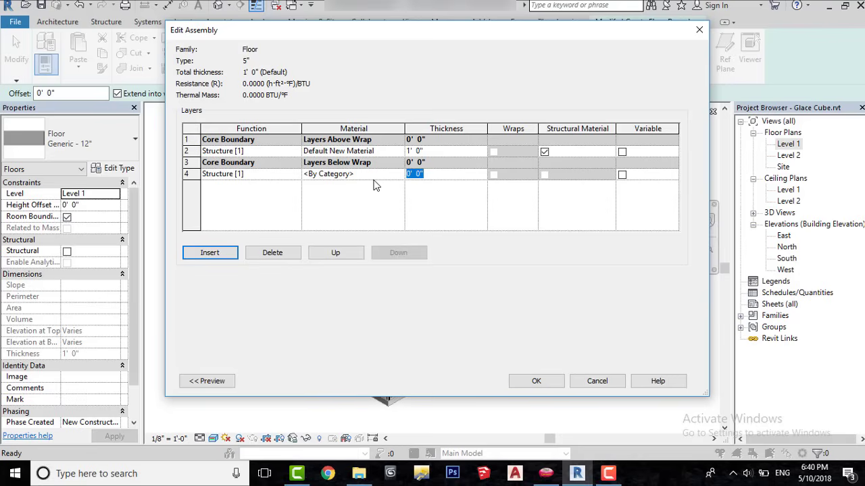
pyautogui.click(443, 150)
pyautogui.write('4"')
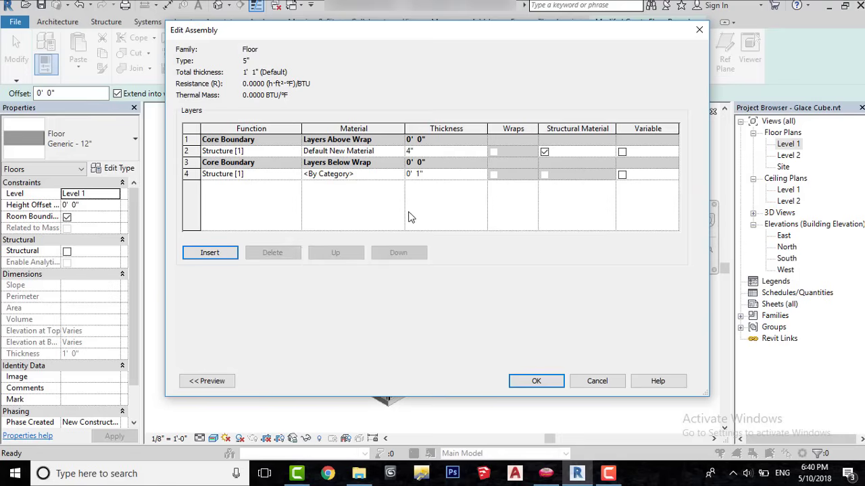
pyautogui.click(542, 382)
pyautogui.click(546, 382)
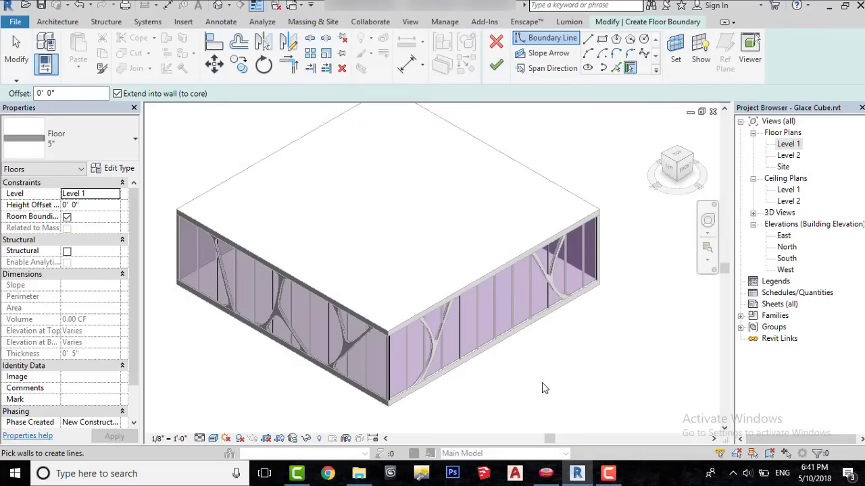
# Sketch a 112' by 104' rectangular 5" floor around the building on Level 1 and set its height offset to -1' 0"
pyautogui.doubleClick(788, 146)
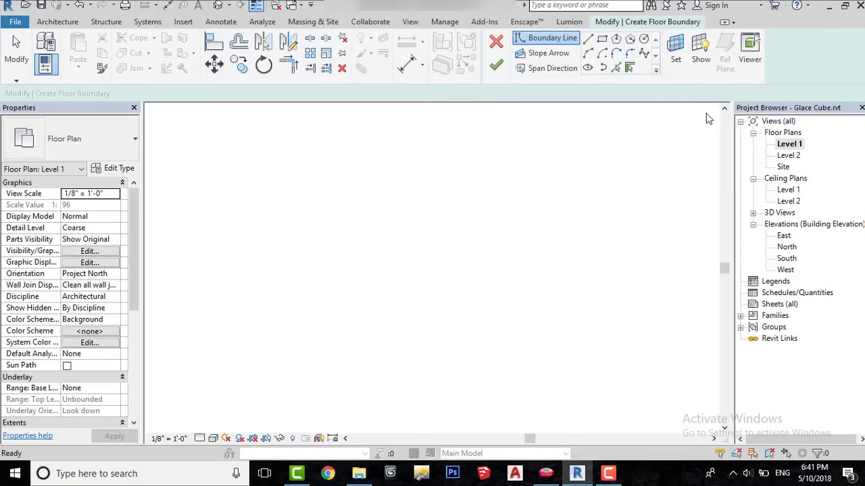
pyautogui.click(602, 40)
pyautogui.scroll(-3, 488, 276)
pyautogui.scroll(-3, 497, 289)
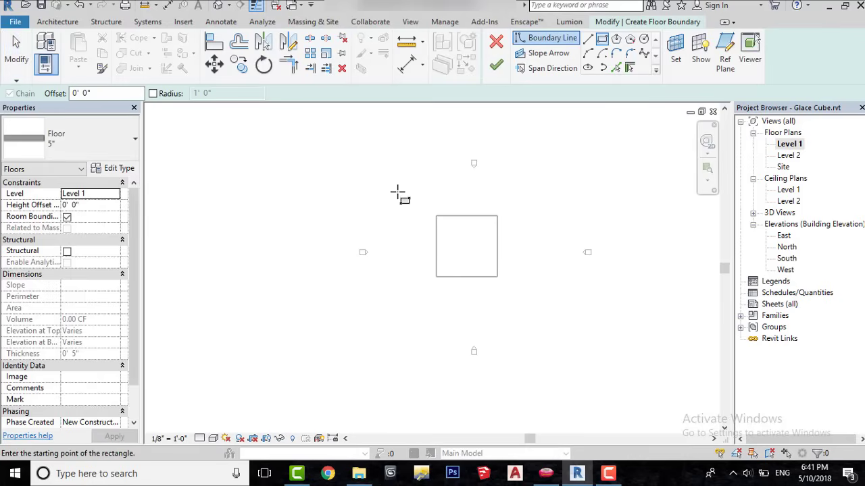
pyautogui.click(390, 179)
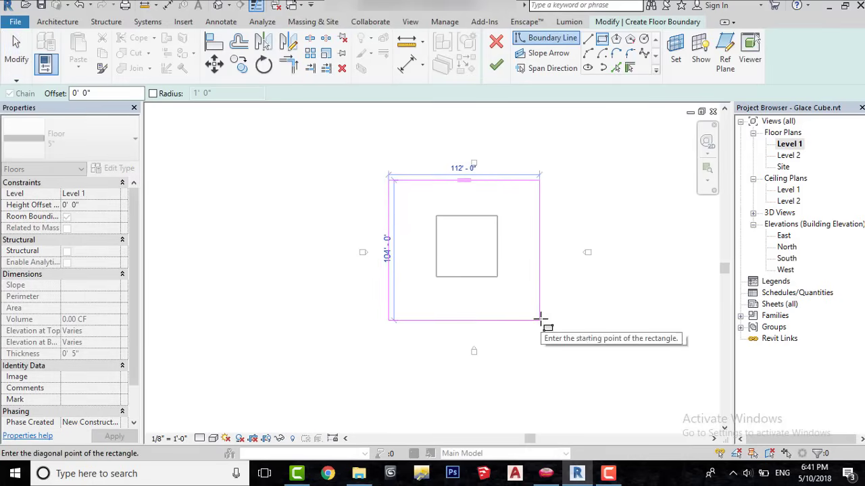
pyautogui.click(539, 320)
pyautogui.click(497, 68)
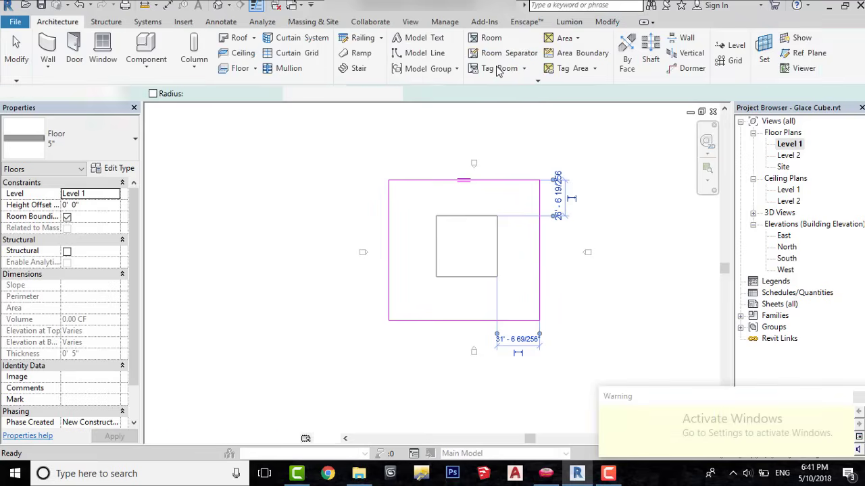
pyautogui.scroll(2, 472, 173)
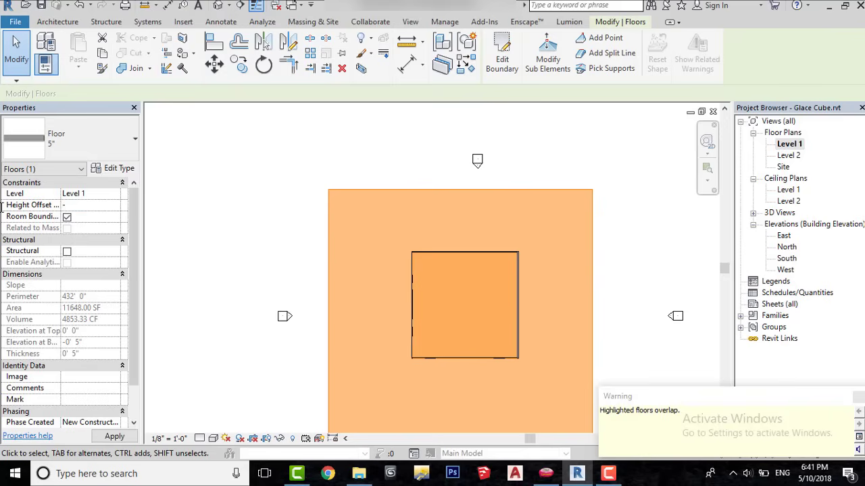
pyautogui.press('Return')
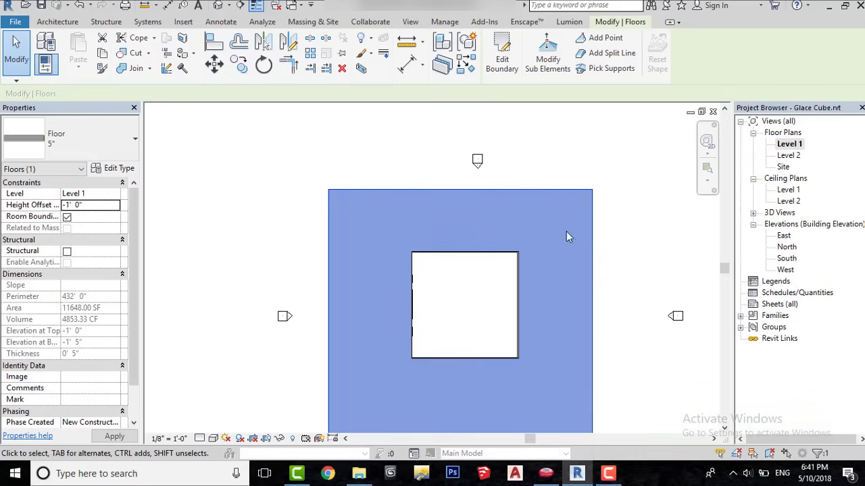
# Create parts from the large 5" floor surrounding the building in the 3D view
pyautogui.click(218, 6)
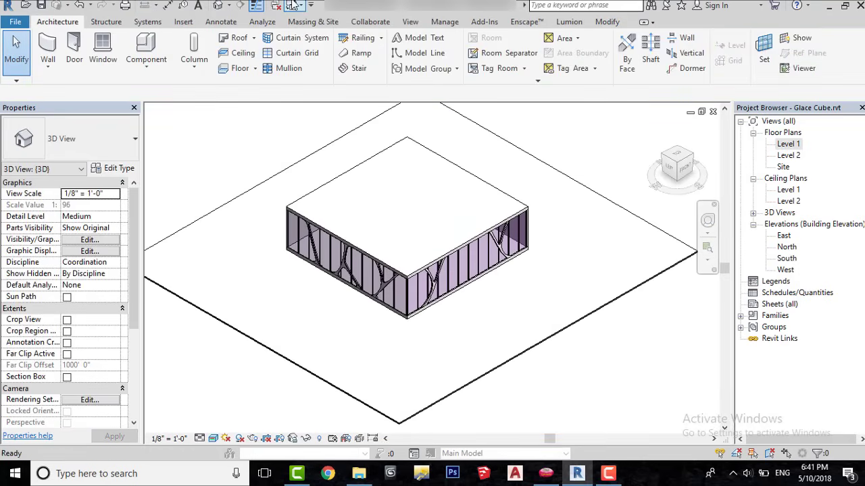
pyautogui.scroll(1, 440, 321)
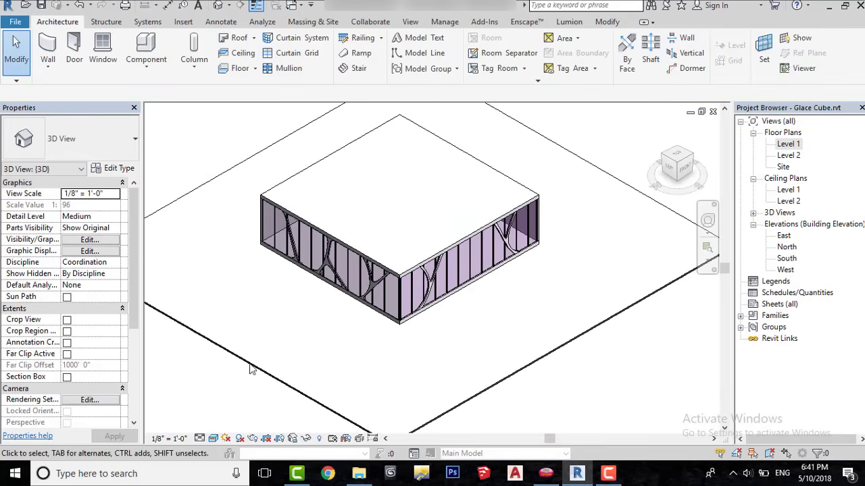
pyautogui.click(216, 439)
pyautogui.click(310, 426)
pyautogui.scroll(-2, 360, 343)
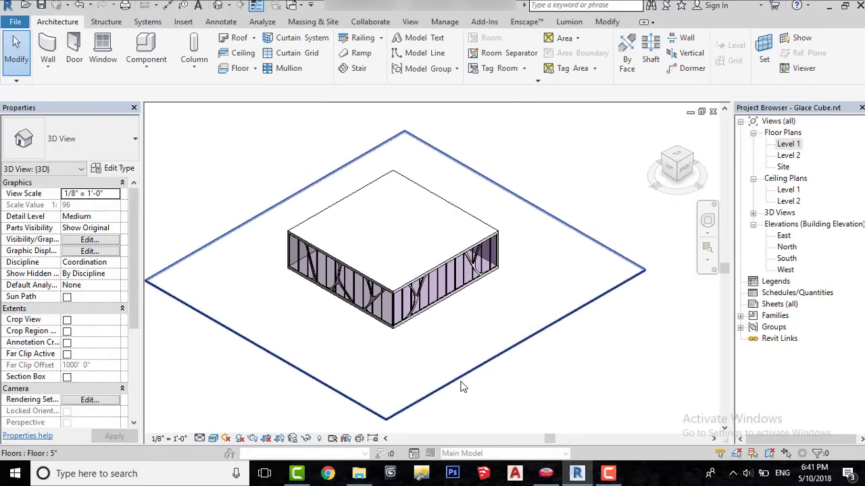
pyautogui.click(461, 385)
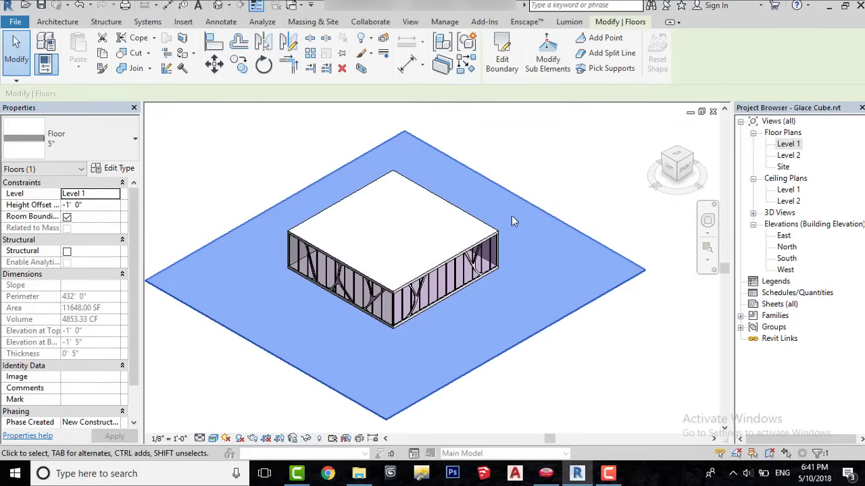
pyautogui.click(443, 66)
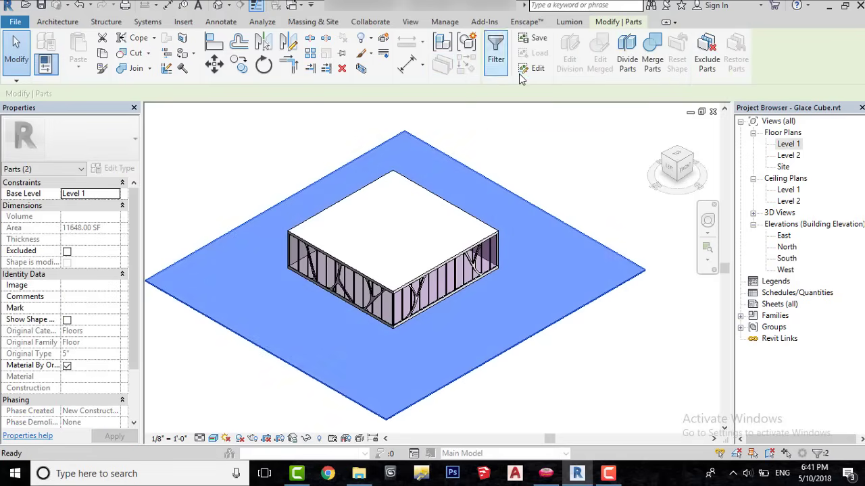
# Start dividing the large floor's parts and open the division sketch in the Level 1 floor plan
pyautogui.click(621, 73)
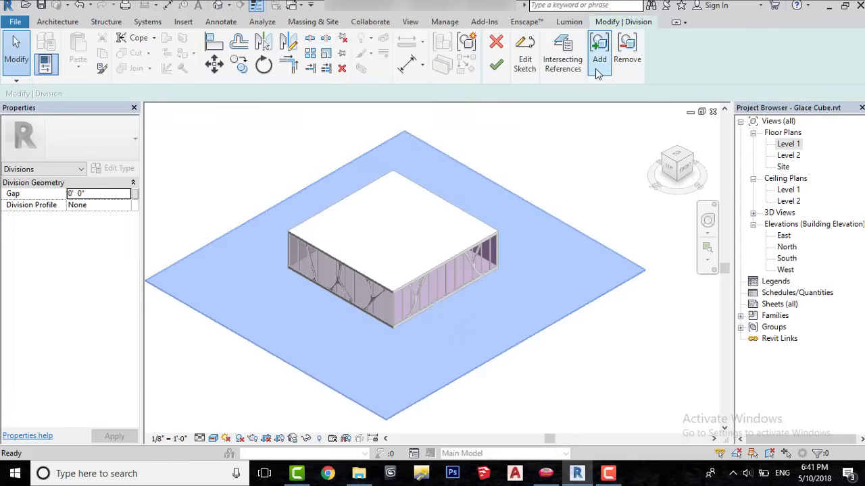
pyautogui.click(532, 71)
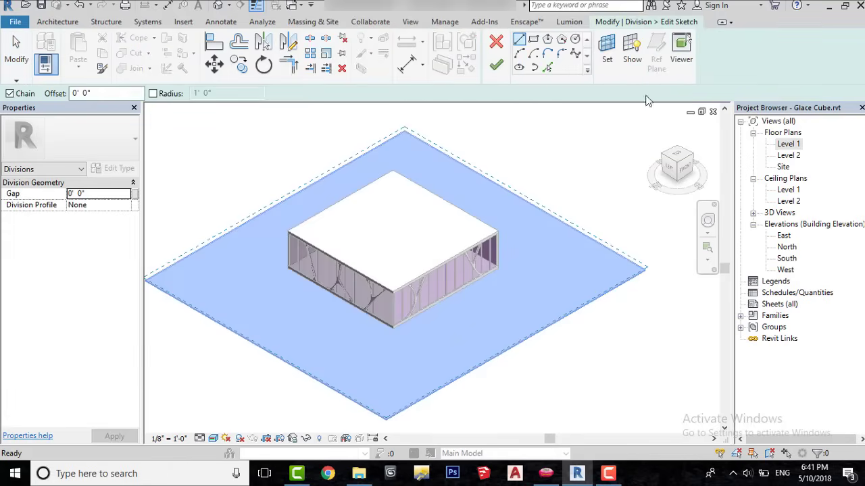
pyautogui.doubleClick(787, 145)
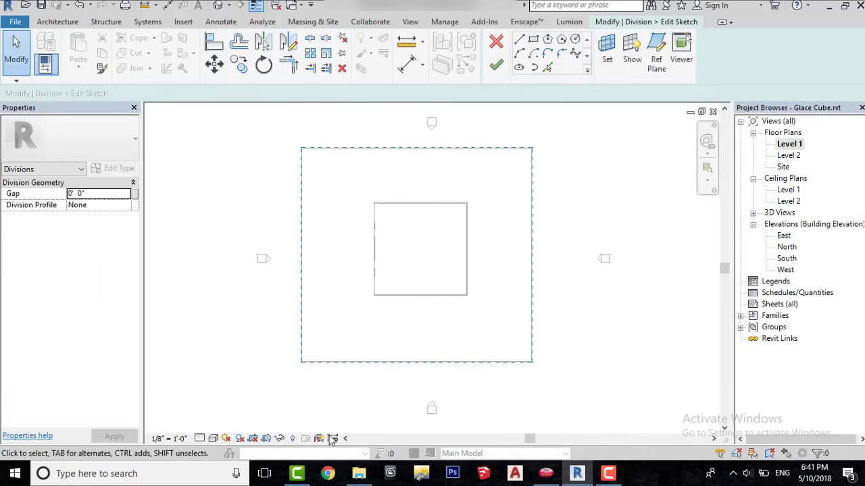
pyautogui.scroll(5, 390, 331)
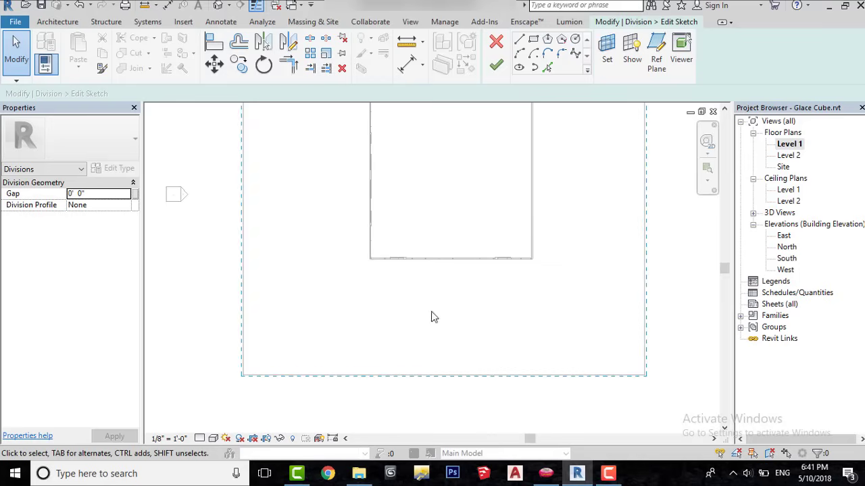
pyautogui.scroll(1, 419, 311)
# Draw a closed, rounded organic division outline with the Spline tool just below the building's front wall and bridge its end gap with a line
pyautogui.click(575, 54)
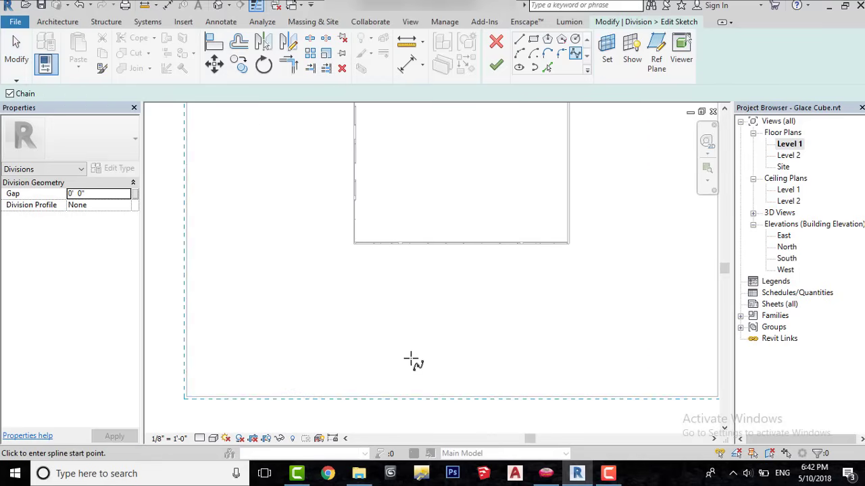
pyautogui.click(405, 325)
pyautogui.click(373, 292)
pyautogui.click(354, 259)
pyautogui.click(361, 252)
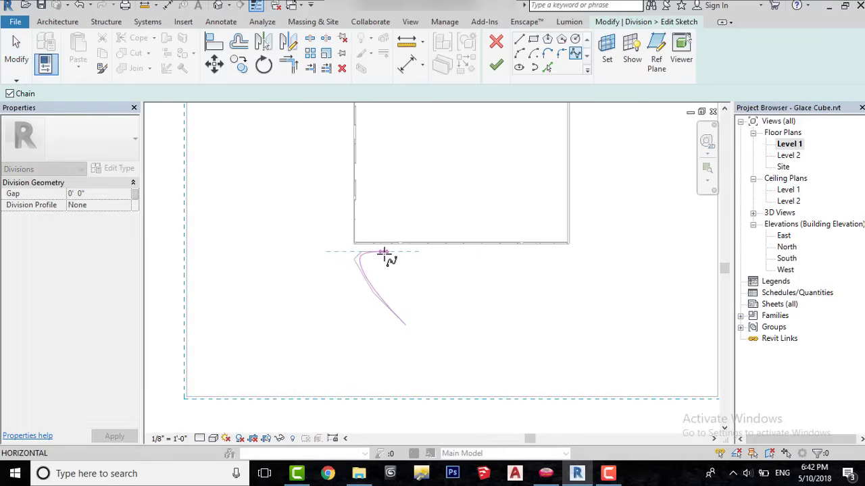
pyautogui.click(431, 260)
pyautogui.click(505, 259)
pyautogui.click(539, 284)
pyautogui.click(520, 305)
pyautogui.click(479, 345)
pyautogui.click(438, 334)
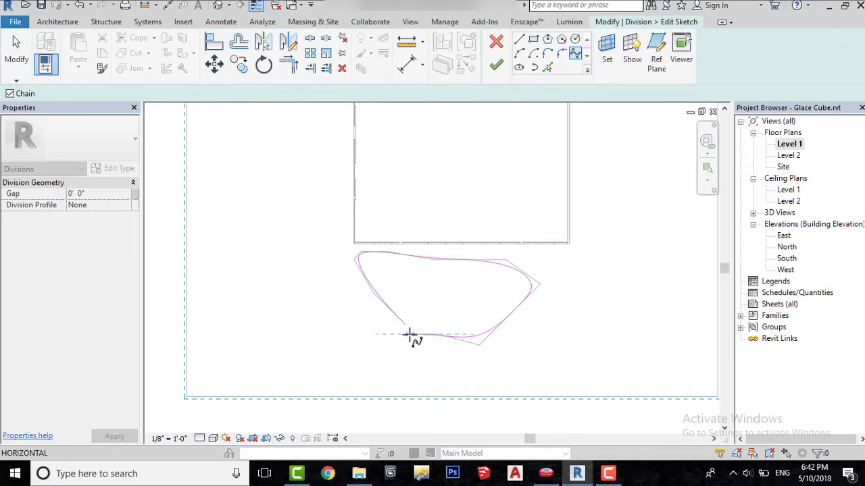
pyautogui.scroll(3, 409, 334)
pyautogui.click(418, 324)
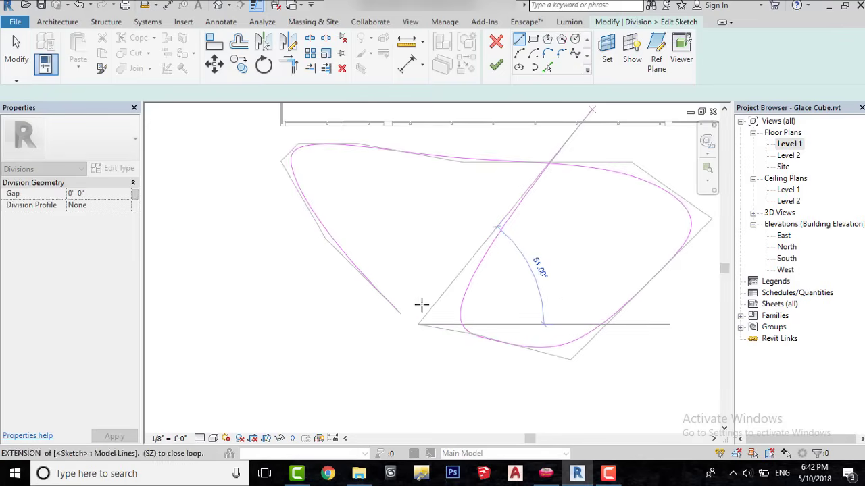
pyautogui.click(400, 314)
pyautogui.scroll(-3, 473, 262)
pyautogui.rightClick(396, 239)
pyautogui.click(407, 247)
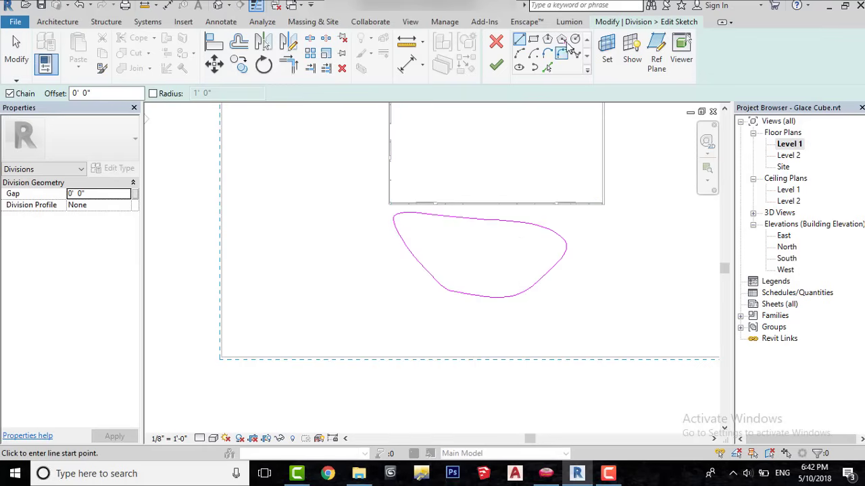
# Add further closed organic spline outlines around all sides of the building and finish dividing the floor parts
pyautogui.click(575, 53)
pyautogui.click(342, 268)
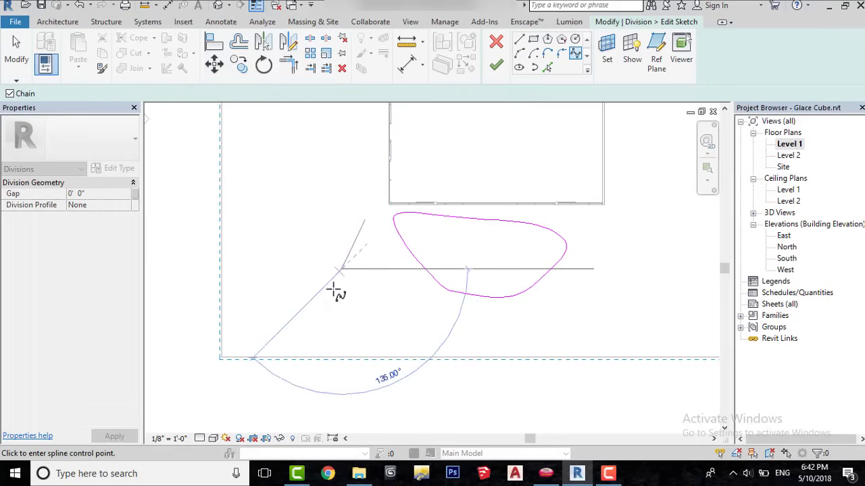
pyautogui.click(327, 310)
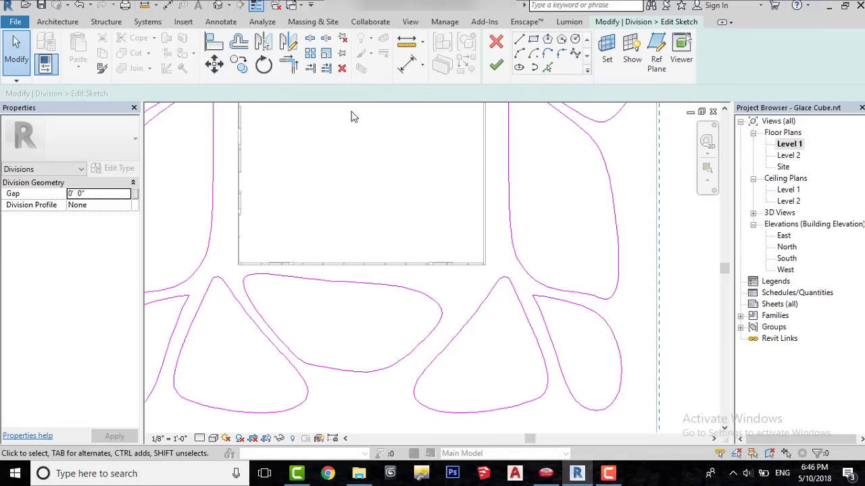
pyautogui.scroll(-4, 351, 116)
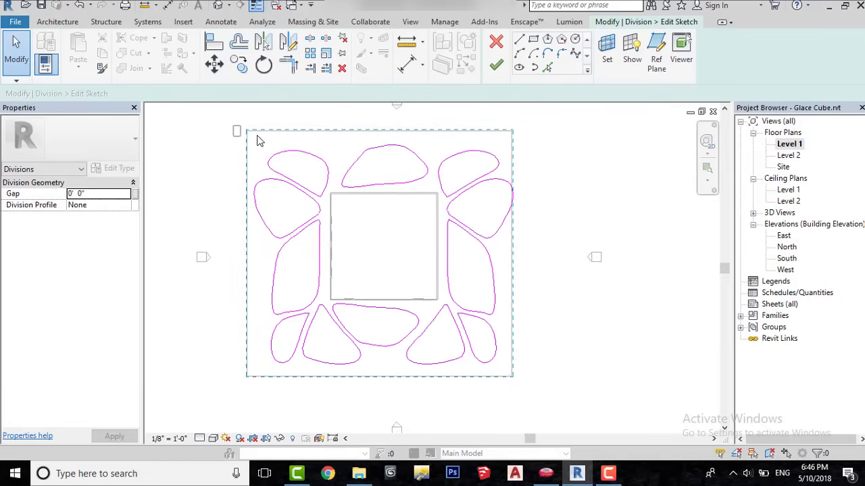
pyautogui.click(497, 68)
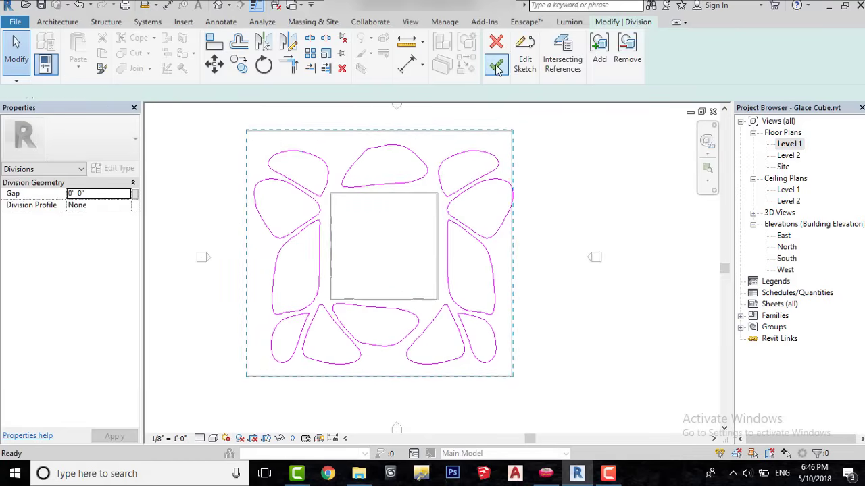
pyautogui.click(497, 69)
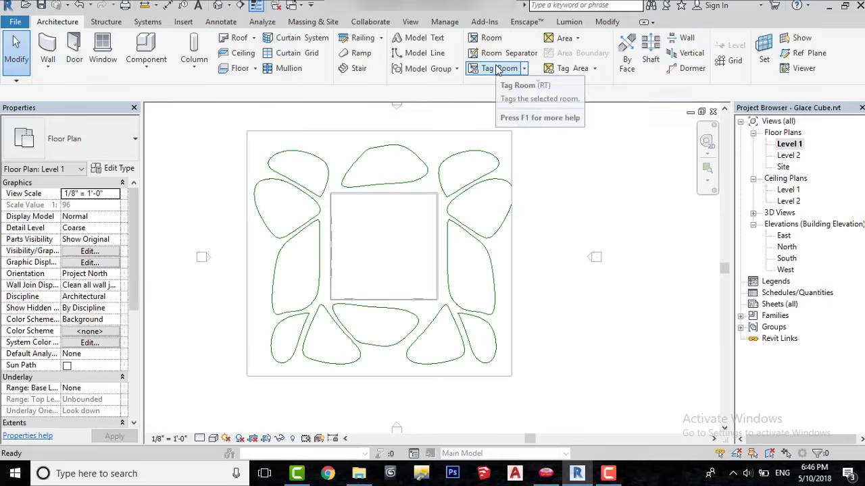
# Show the divided floor in the 3D view with a plain gray shaded visual style
pyautogui.click(217, 6)
pyautogui.scroll(2, 491, 285)
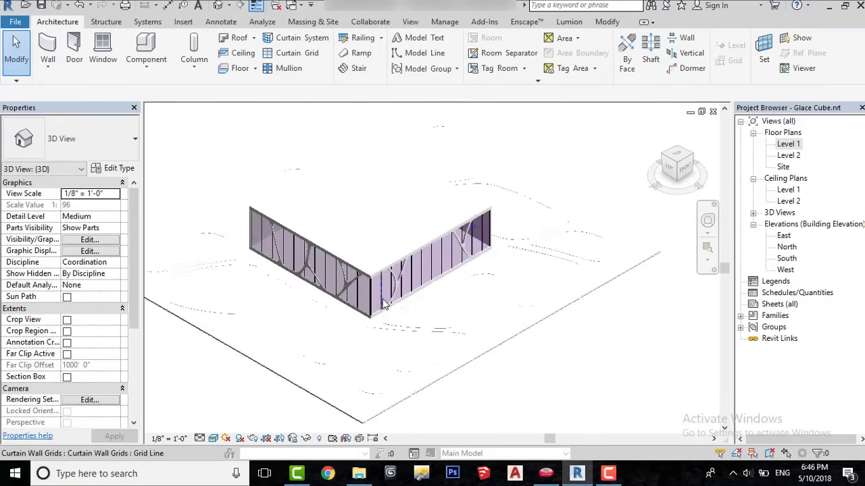
pyautogui.click(215, 438)
pyautogui.click(260, 387)
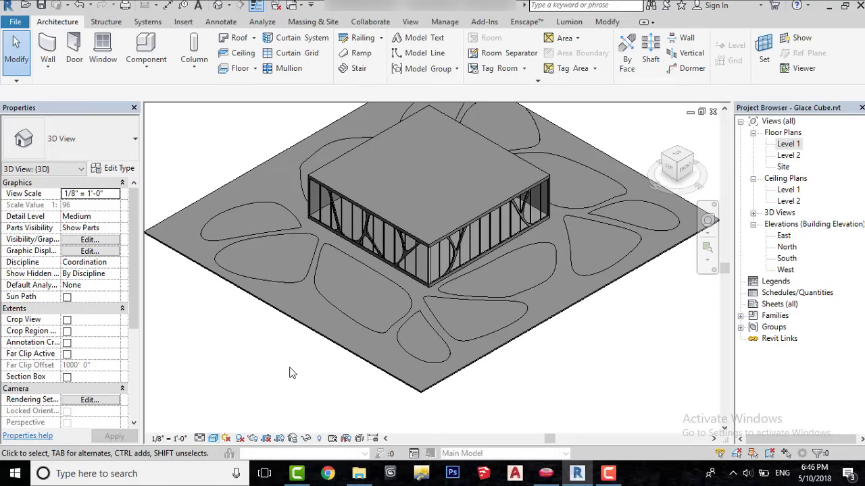
pyautogui.scroll(2, 378, 310)
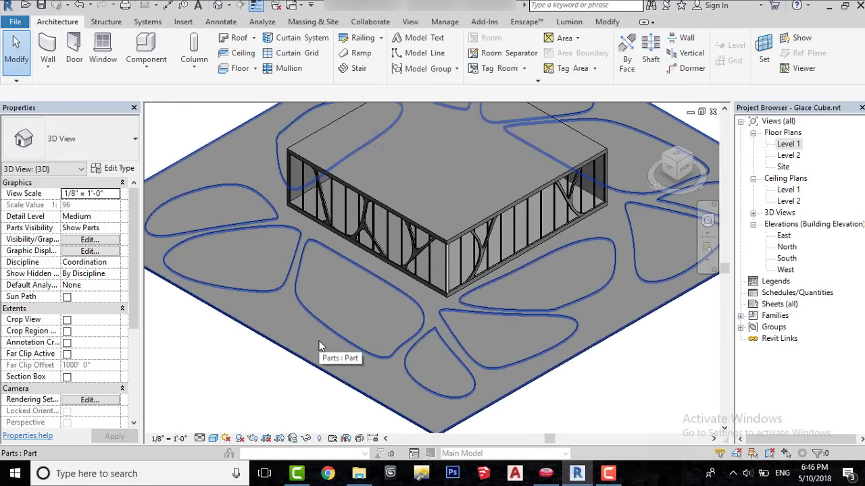
pyautogui.scroll(-3, 318, 349)
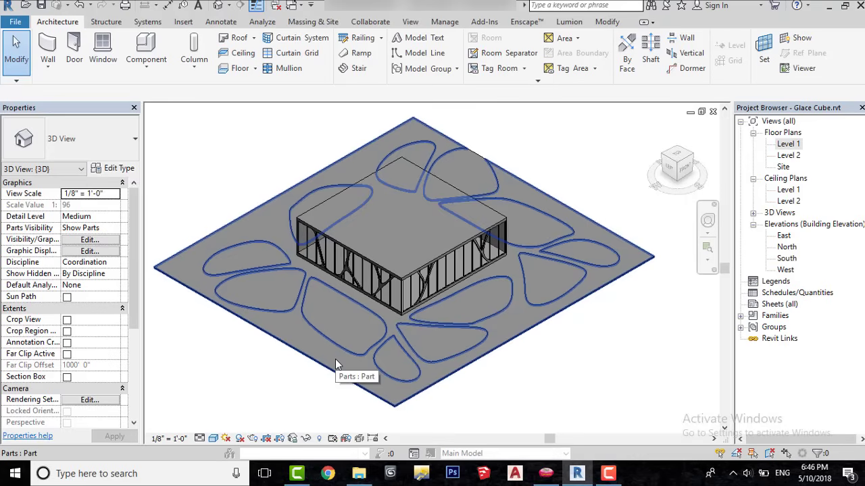
pyautogui.click(335, 359)
pyautogui.press('Escape')
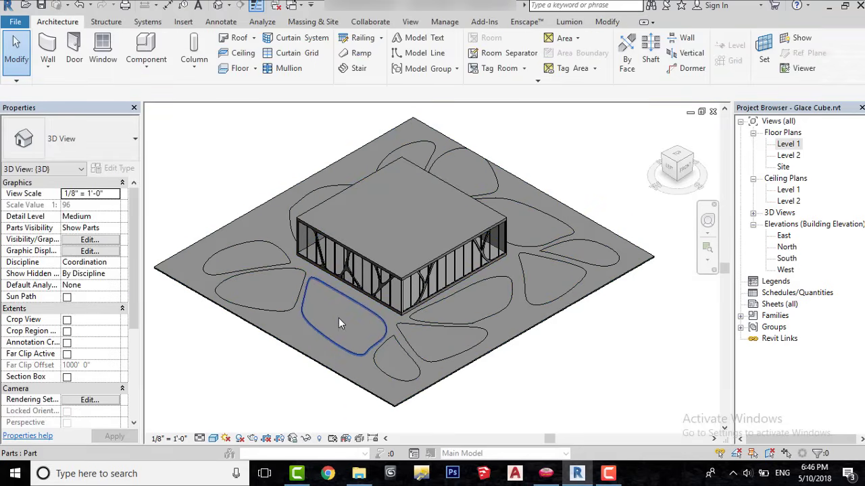
# Select all twelve organic floor parts around the building and turn off their Material By Original setting
pyautogui.click(340, 317)
pyautogui.keyDown('ctrl'); pyautogui.click(270, 289); pyautogui.keyUp('ctrl')
pyautogui.keyDown('ctrl'); pyautogui.click(252, 256); pyautogui.keyUp('ctrl')
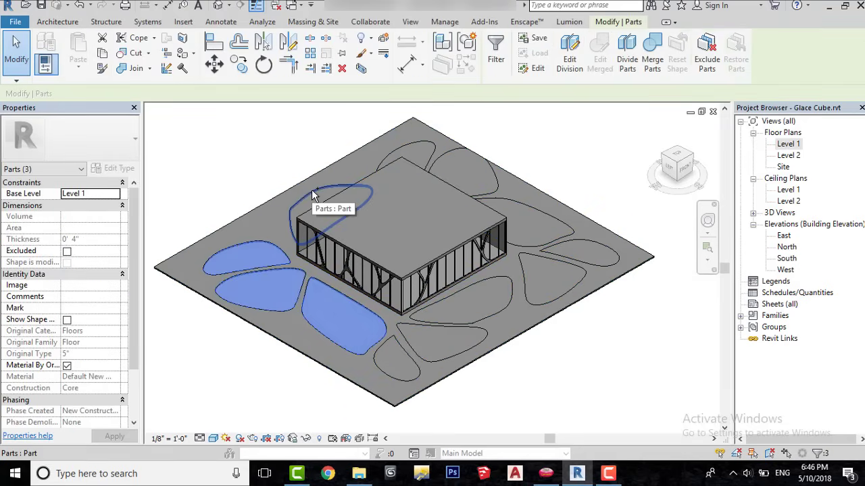
pyautogui.keyDown('ctrl'); pyautogui.click(313, 194); pyautogui.keyUp('ctrl')
pyautogui.keyDown('ctrl'); pyautogui.click(417, 144); pyautogui.keyUp('ctrl')
pyautogui.keyDown('shift'); pyautogui.click(453, 140); pyautogui.keyUp('shift')
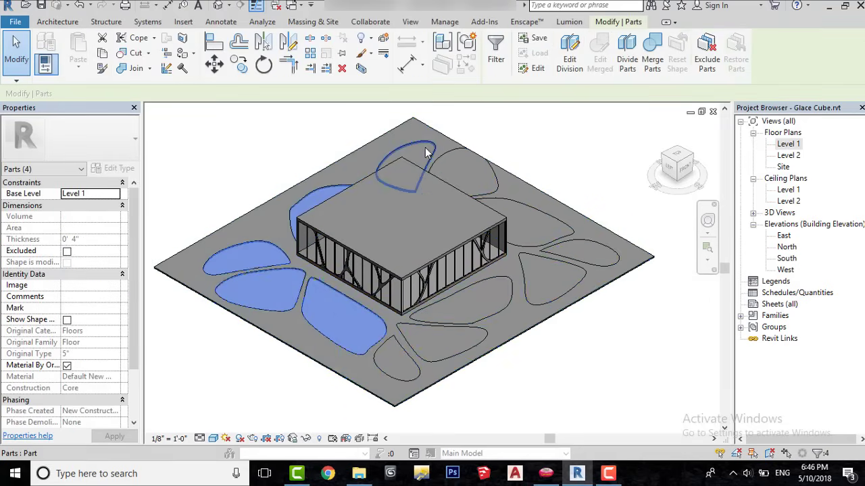
pyautogui.keyDown('ctrl'); pyautogui.click(464, 163); pyautogui.keyUp('ctrl')
pyautogui.keyDown('ctrl'); pyautogui.click(550, 239); pyautogui.keyUp('ctrl')
pyautogui.keyDown('ctrl'); pyautogui.click(580, 252); pyautogui.keyUp('ctrl')
pyautogui.keyDown('ctrl'); pyautogui.click(527, 284); pyautogui.keyUp('ctrl')
pyautogui.keyDown('ctrl'); pyautogui.click(476, 304); pyautogui.keyUp('ctrl')
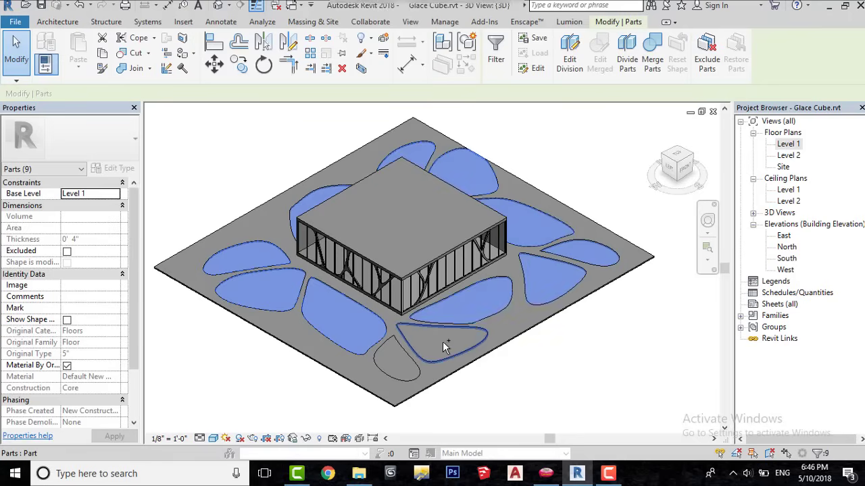
pyautogui.keyDown('ctrl'); pyautogui.click(443, 342); pyautogui.keyUp('ctrl')
pyautogui.keyDown('ctrl'); pyautogui.click(423, 358); pyautogui.keyUp('ctrl')
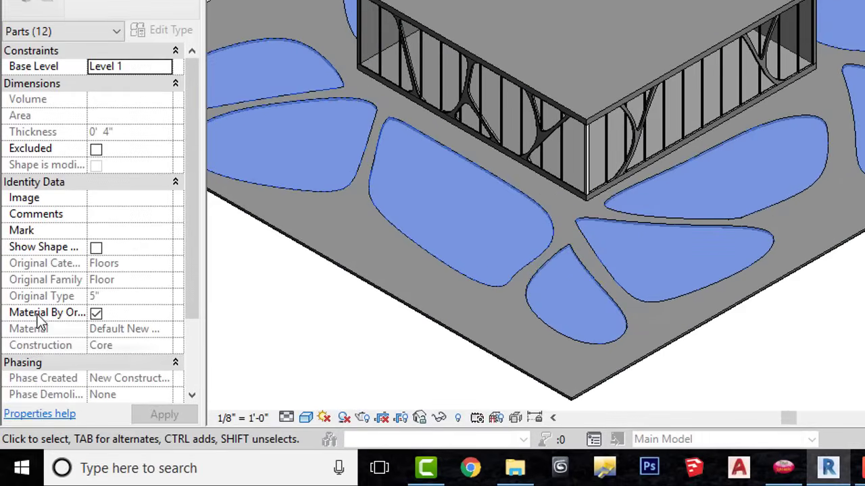
pyautogui.click(96, 315)
# Create a new material with a grass image for appearance and bump, use its render appearance for shading, and assign it to the selected parts
pyautogui.click(155, 330)
pyautogui.click(166, 330)
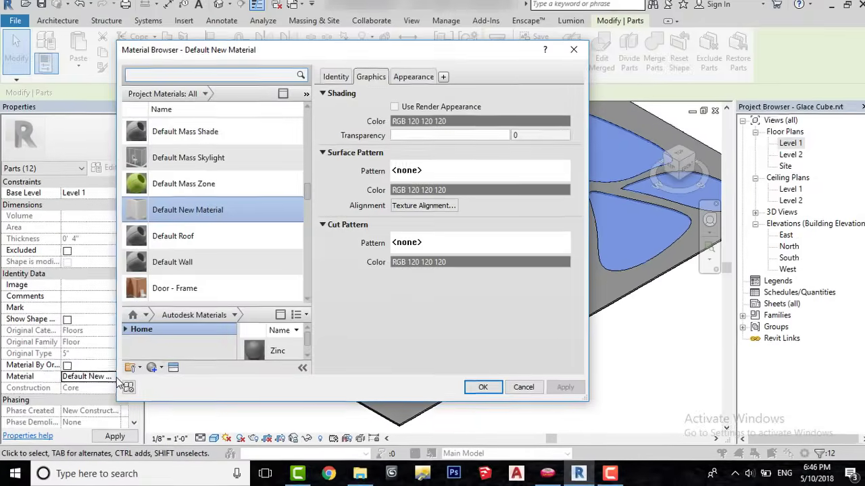
pyautogui.click(155, 368)
pyautogui.click(179, 377)
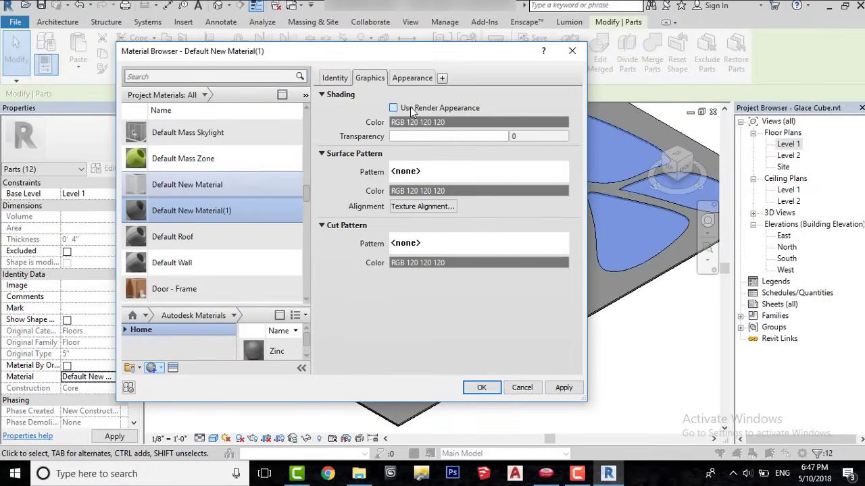
pyautogui.click(411, 107)
pyautogui.click(410, 81)
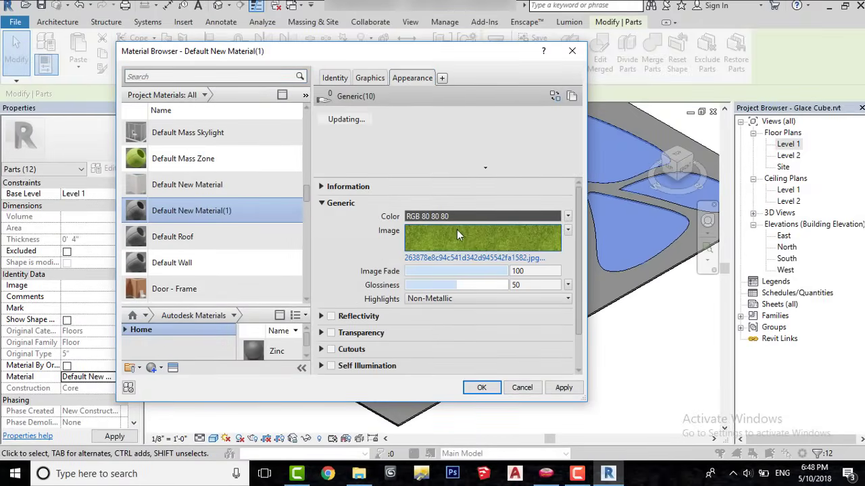
pyautogui.moveTo(579, 250); pyautogui.dragTo(579, 261)
pyautogui.click(510, 230)
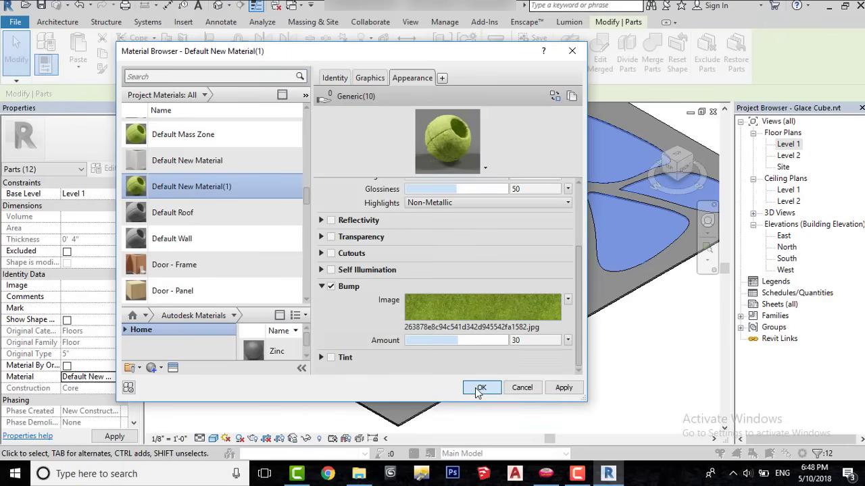
pyautogui.click(477, 392)
pyautogui.click(512, 391)
# Switch the 3D view to a realistic visual style that displays the grass texture
pyautogui.scroll(1, 324, 303)
pyautogui.scroll(-1, 313, 297)
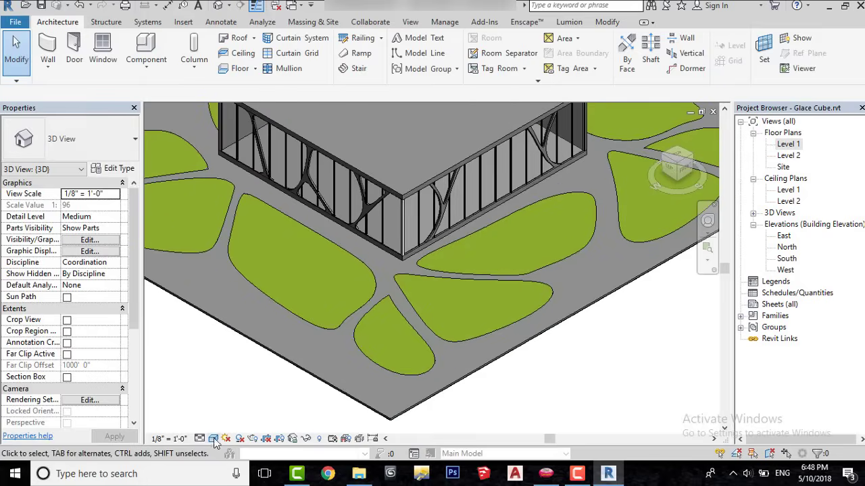
pyautogui.click(215, 439)
pyautogui.click(238, 411)
pyautogui.scroll(7, 297, 289)
pyautogui.scroll(-4, 476, 266)
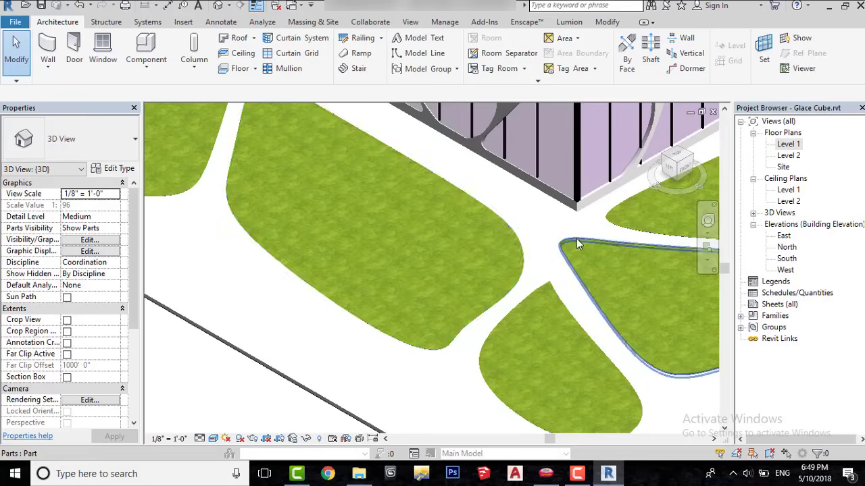
pyautogui.scroll(-5, 577, 244)
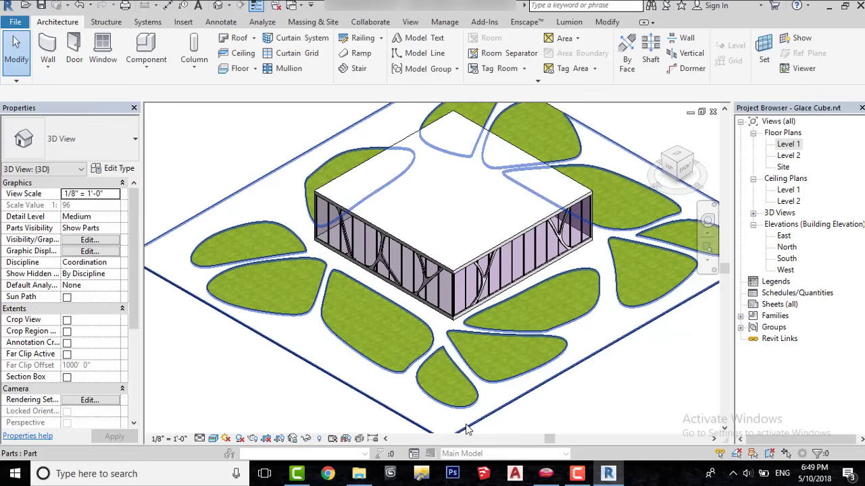
# Select the floor part surrounding the grass areas and turn on its shape handles
pyautogui.click(466, 428)
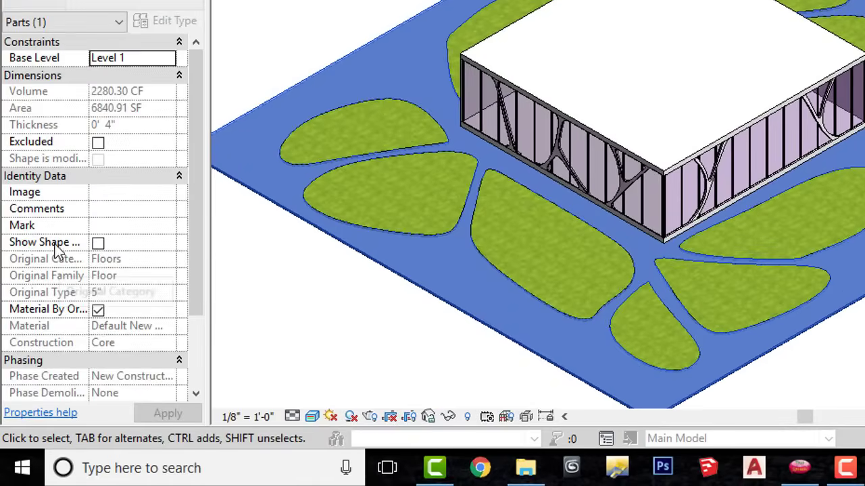
pyautogui.scroll(-2, 72, 230)
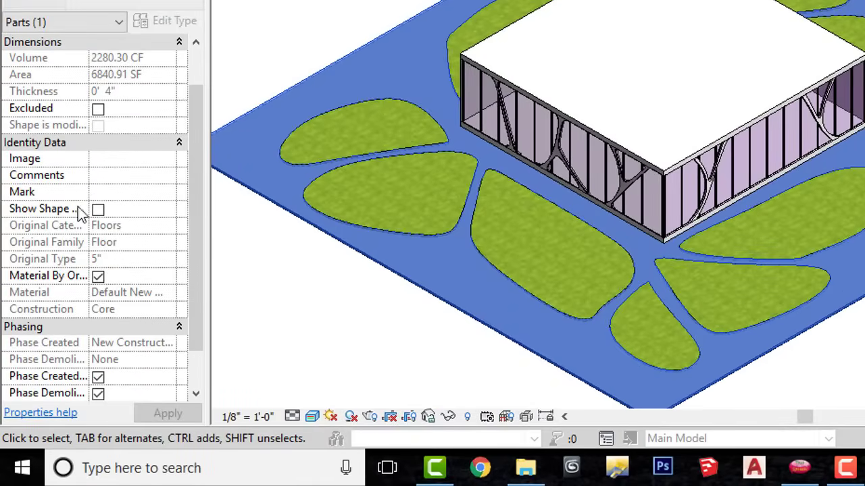
pyautogui.moveTo(98, 173); pyautogui.dragTo(100, 174)
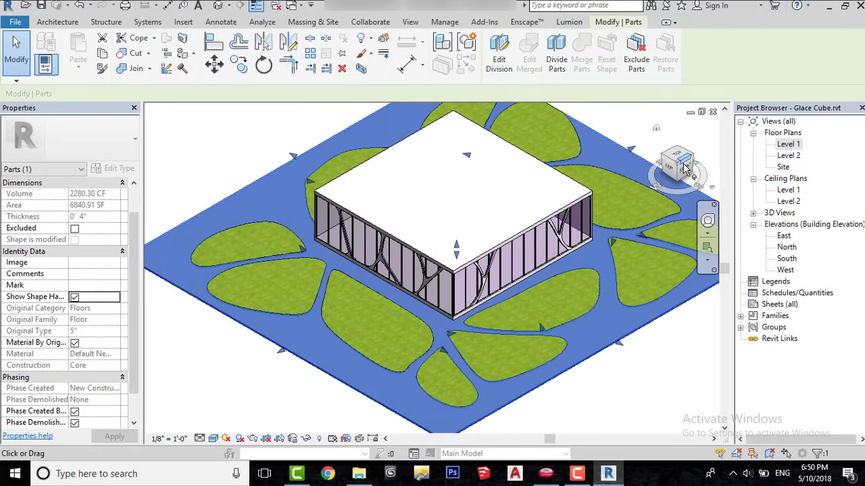
# Raise the surrounding floor part's top face slightly above the grass parts in the front view, then return to an isometric view
pyautogui.click(684, 164)
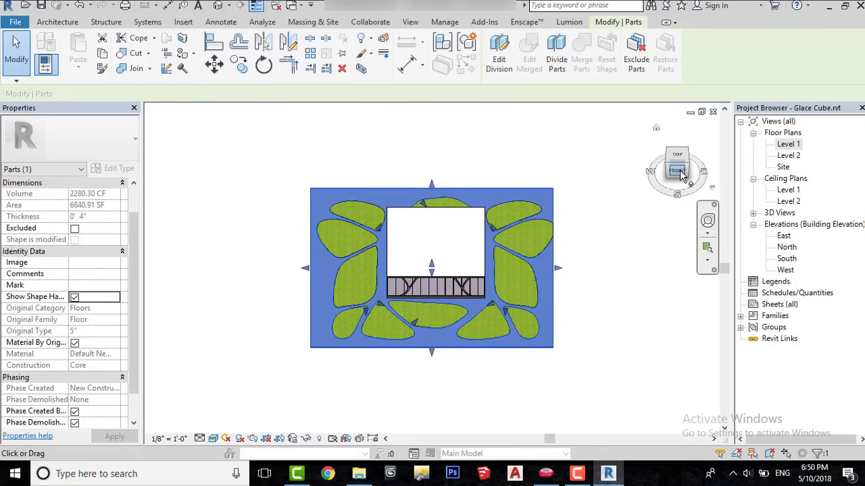
pyautogui.click(683, 171)
pyautogui.scroll(5, 414, 269)
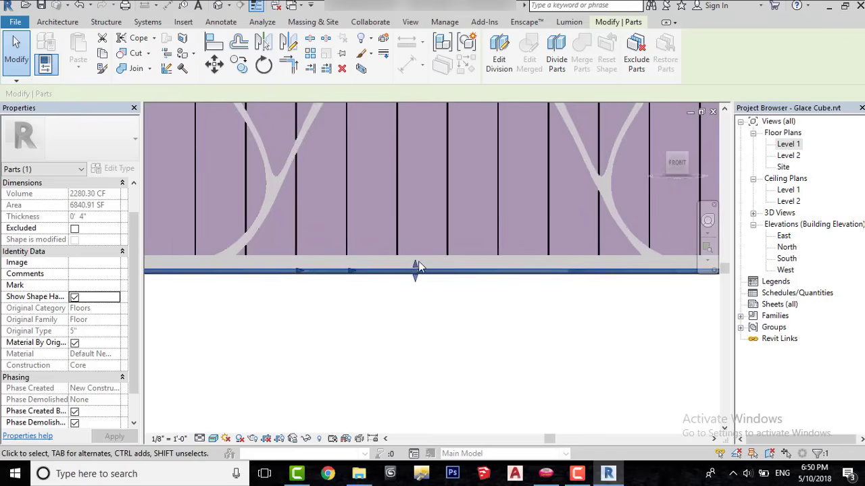
pyautogui.moveTo(415, 271); pyautogui.dragTo(417, 263)
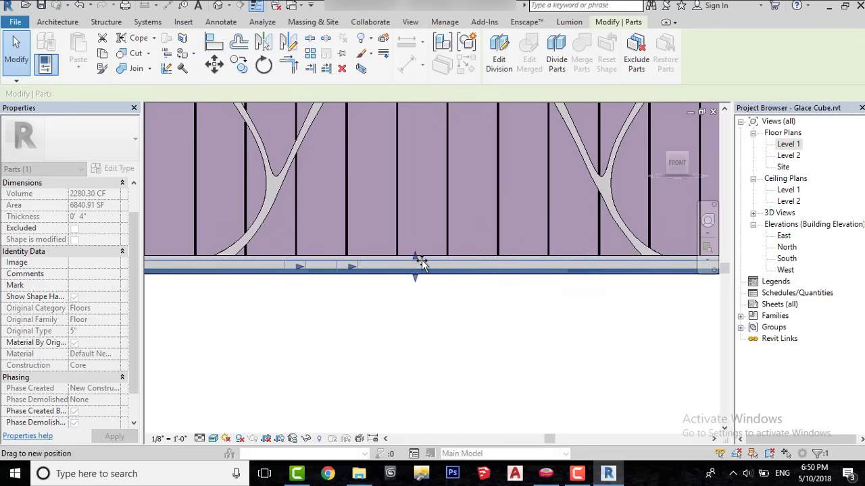
pyautogui.moveTo(423, 264)
pyautogui.mouseDown()
pyautogui.moveTo(425, 272)
pyautogui.moveTo(413, 265)
pyautogui.mouseUp()
pyautogui.scroll(6, 417, 268)
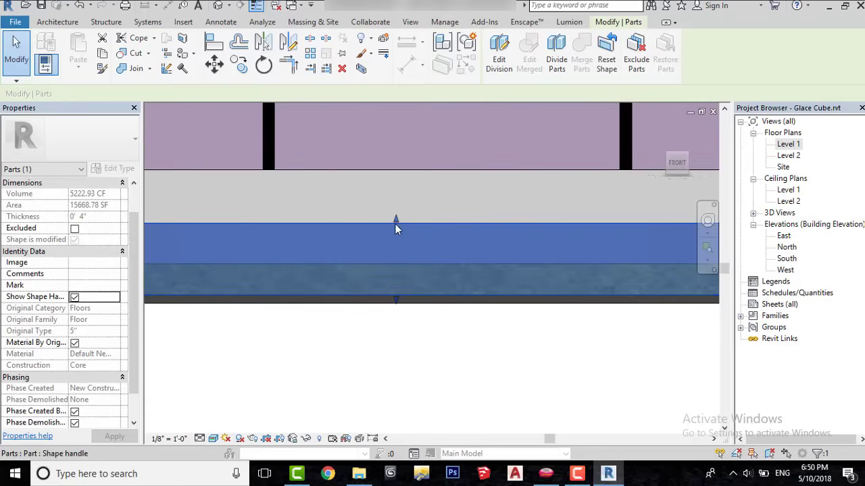
pyautogui.moveTo(396, 221); pyautogui.dragTo(467, 263)
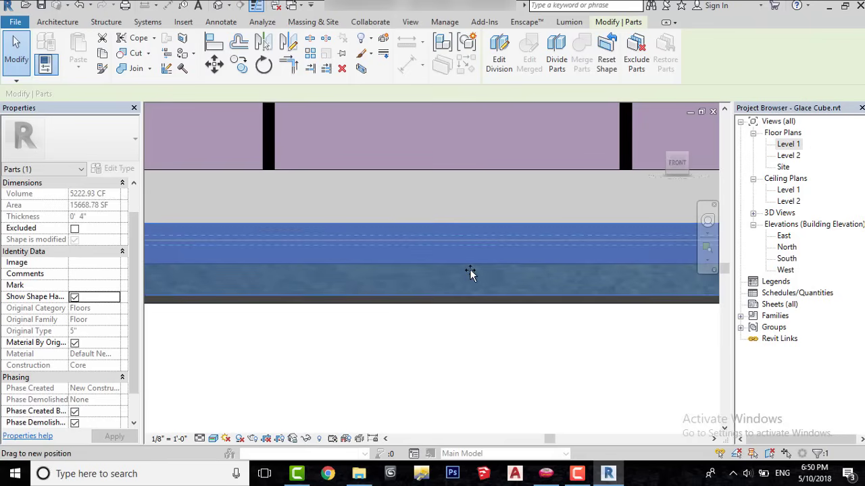
pyautogui.press('Escape')
pyautogui.scroll(-10, 469, 272)
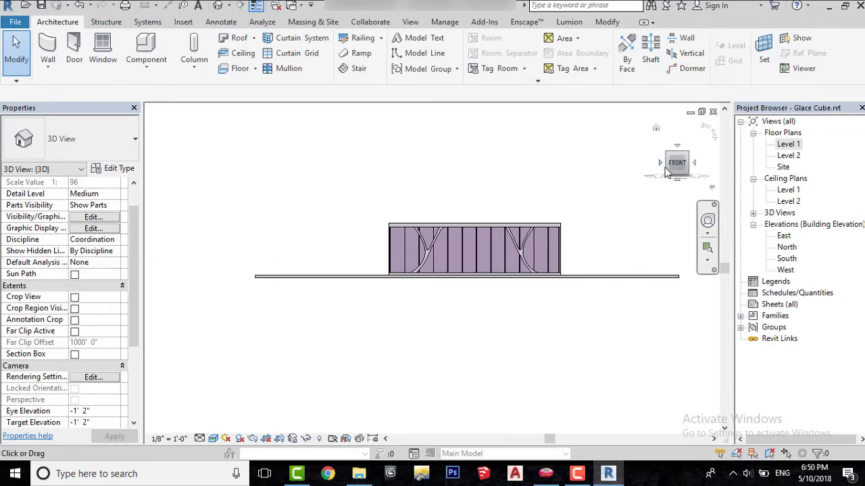
pyautogui.moveTo(690, 175); pyautogui.dragTo(708, 196)
pyautogui.scroll(7, 358, 318)
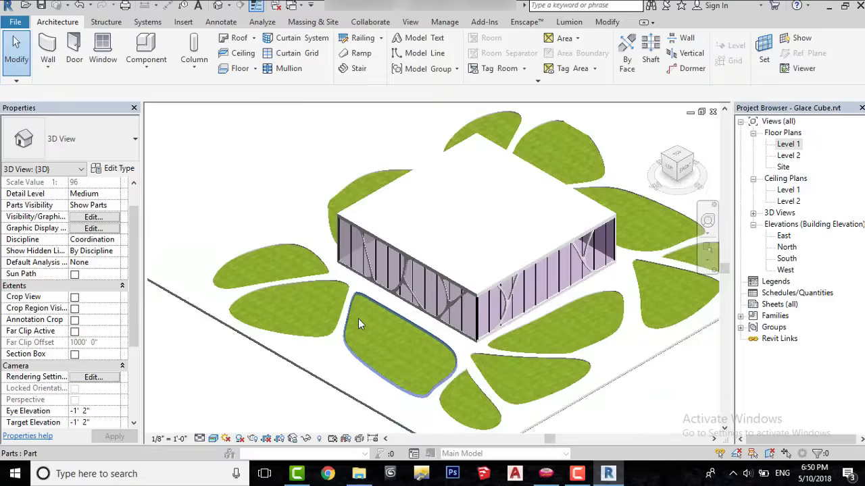
pyautogui.scroll(5, 392, 295)
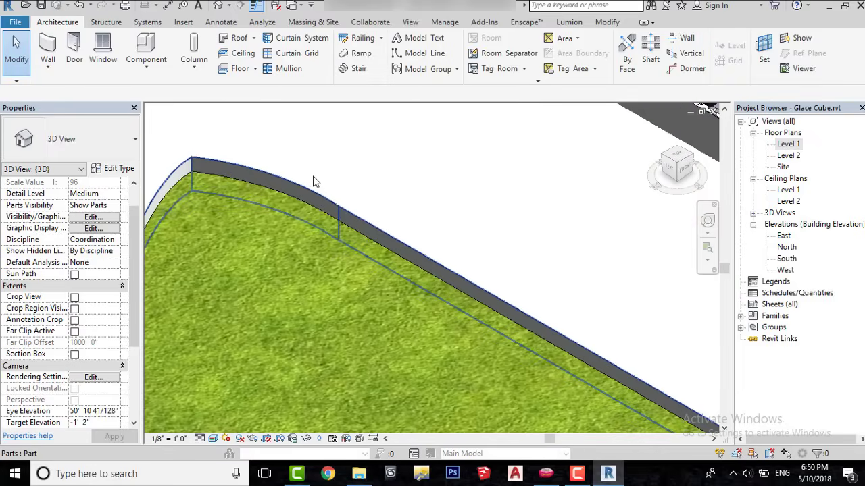
pyautogui.scroll(-9, 271, 174)
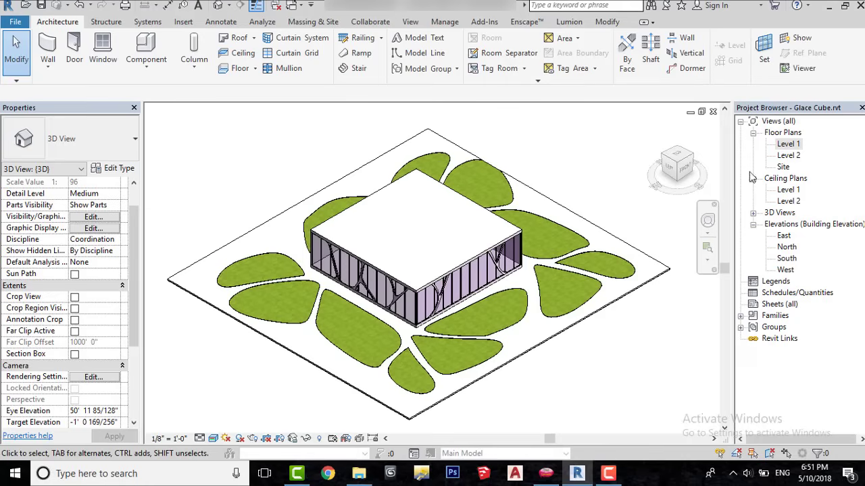
# In the Level 1 floor plan, start placing RPC Tree - Deciduous, Lombardy Poplar - 40', and set the type's height to 30' 0"
pyautogui.doubleClick(788, 144)
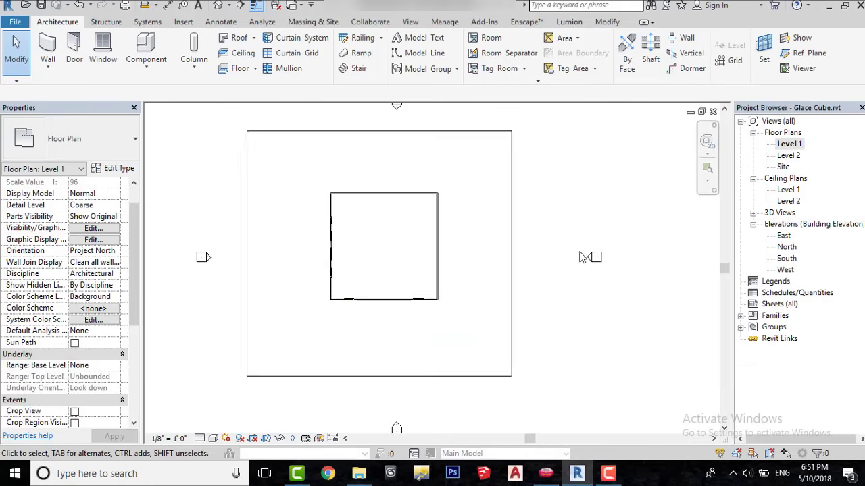
pyautogui.moveTo(582, 257); pyautogui.dragTo(618, 275, button='middle')
pyautogui.click(153, 57)
pyautogui.click(63, 149)
pyautogui.scroll(-5, 112, 287)
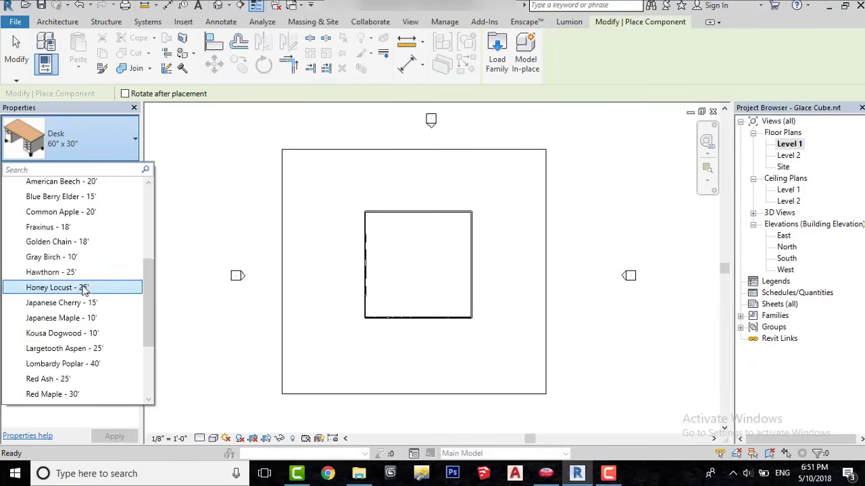
pyautogui.click(110, 337)
pyautogui.click(118, 169)
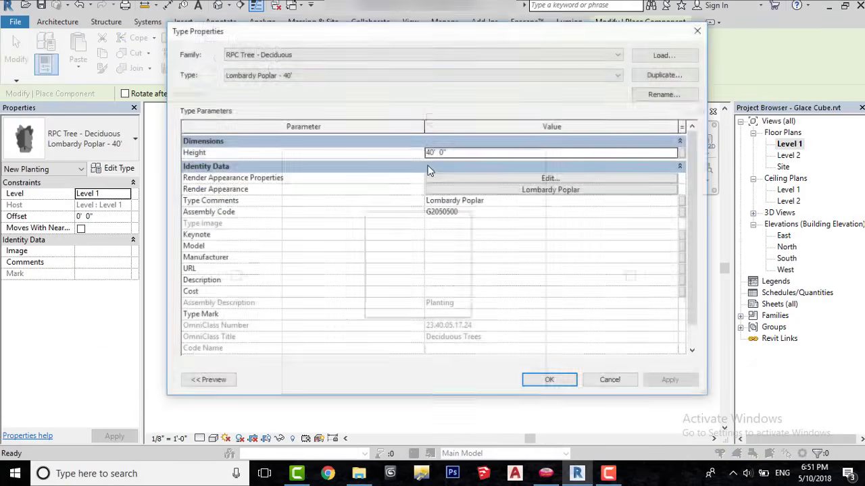
pyautogui.click(502, 155)
pyautogui.write('10')
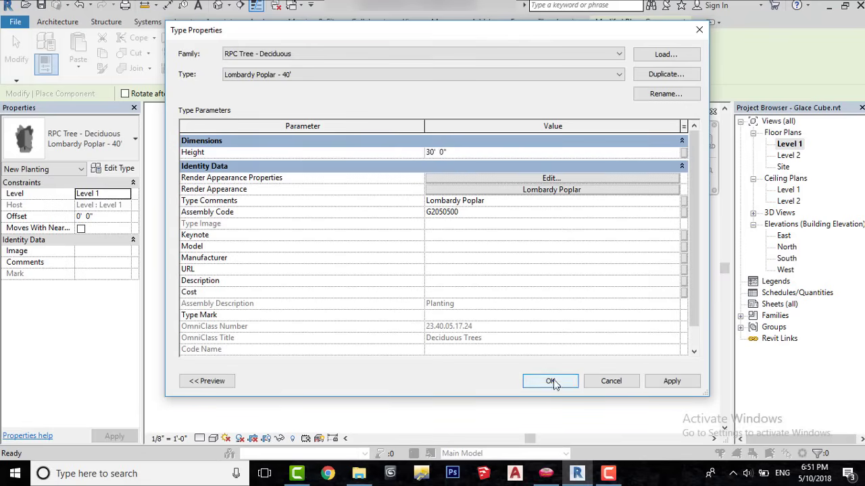
pyautogui.click(550, 380)
# Place seven poplar trees on the floor along the building's north, east and south sides
pyautogui.click(364, 183)
pyautogui.click(414, 364)
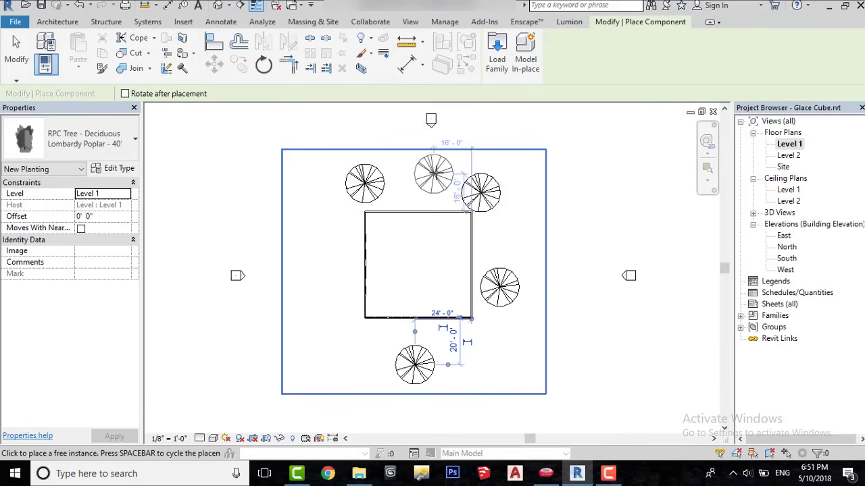
pyautogui.click(424, 156)
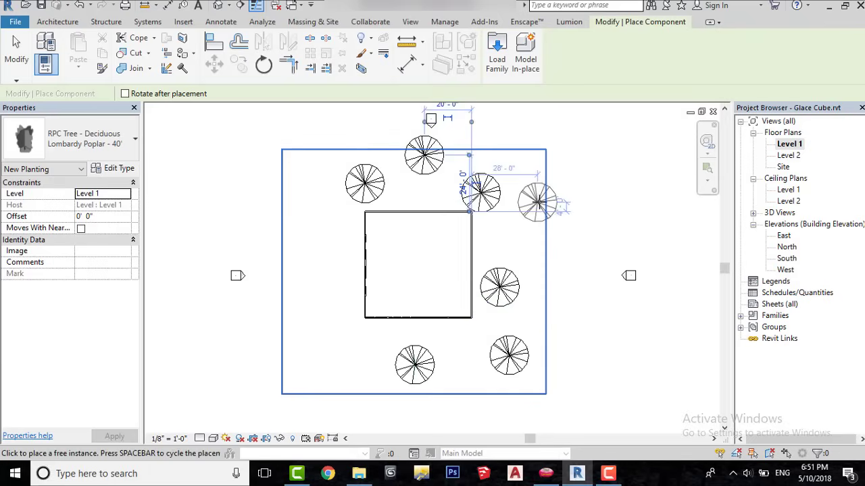
pyautogui.click(537, 202)
pyautogui.rightClick(622, 166)
pyautogui.click(627, 173)
# Create a perspective camera view aimed at the building from outside its southwest corner and adjust the crop region
pyautogui.scroll(1, 364, 334)
pyautogui.click(229, 6)
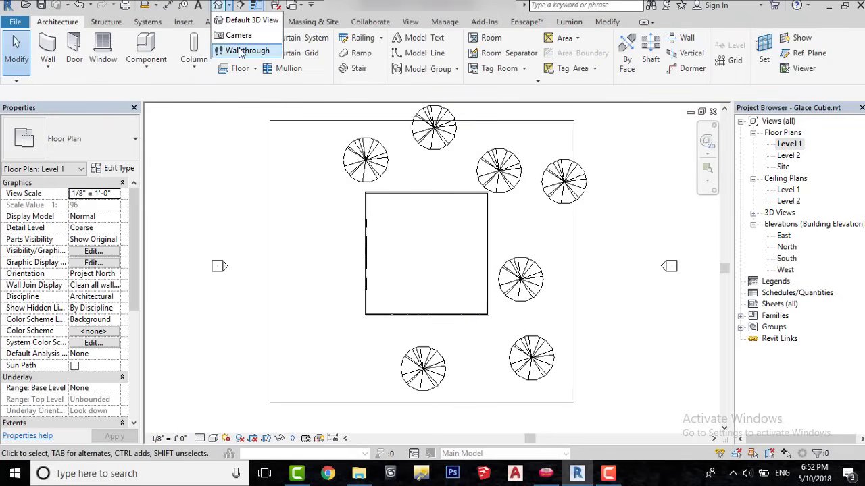
pyautogui.click(239, 35)
pyautogui.scroll(-5, 401, 211)
pyautogui.click(309, 313)
pyautogui.click(419, 221)
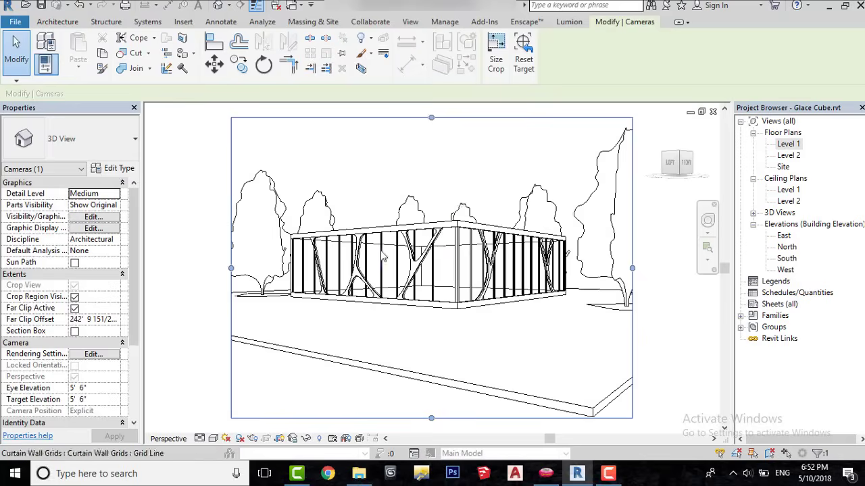
pyautogui.moveTo(410, 143); pyautogui.dragTo(411, 131)
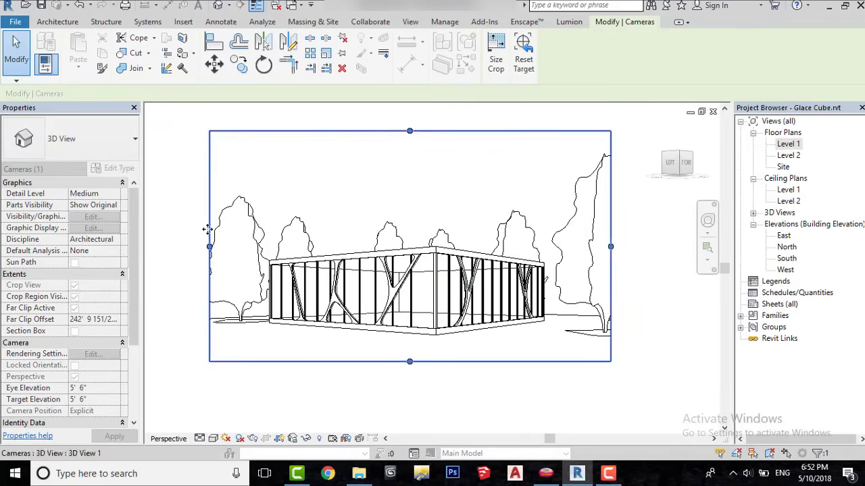
pyautogui.moveTo(209, 246); pyautogui.dragTo(191, 247)
# Select all the poplar trees and sink them slightly below Level 1 with a negative offset, trying -1' 0" before fine-tuning it
pyautogui.rightClick(256, 230)
pyautogui.moveTo(337, 312)
pyautogui.click(443, 311)
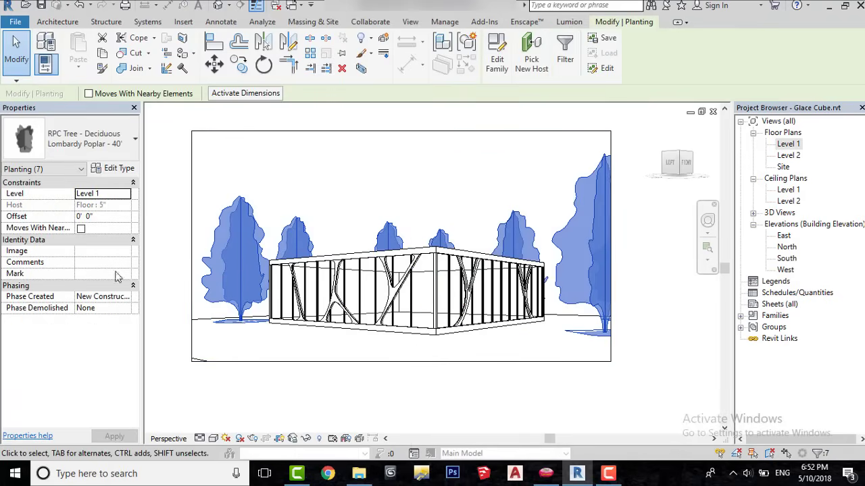
pyautogui.click(107, 216)
pyautogui.write('-1')
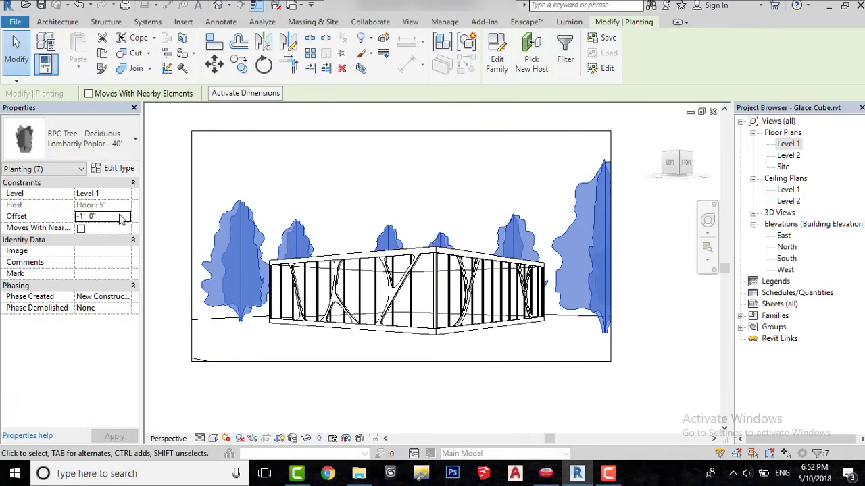
pyautogui.write('0')
pyautogui.click(679, 297)
pyautogui.scroll(-1, 689, 297)
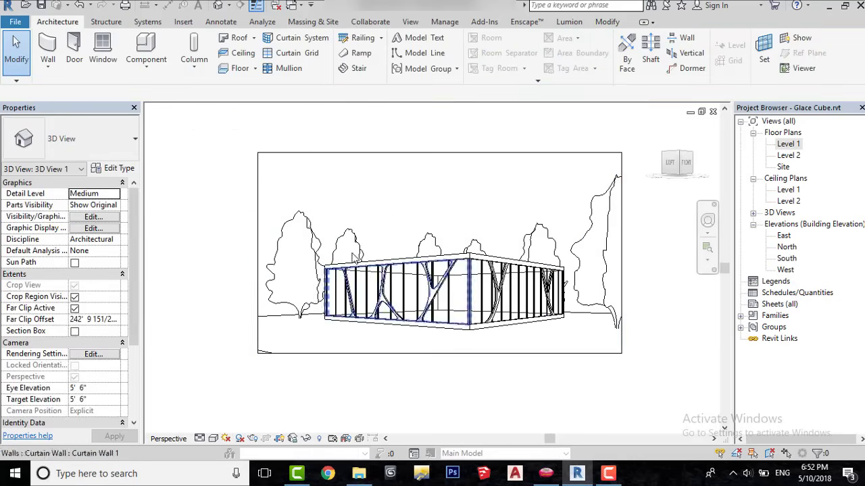
# Select the perspective view's crop region and pull its left and bottom edges inward around the building
pyautogui.click(258, 220)
pyautogui.moveTo(257, 253); pyautogui.dragTo(284, 252)
pyautogui.moveTo(453, 353); pyautogui.dragTo(454, 346)
pyautogui.scroll(2, 487, 328)
pyautogui.moveTo(465, 319); pyautogui.dragTo(450, 365, button='middle')
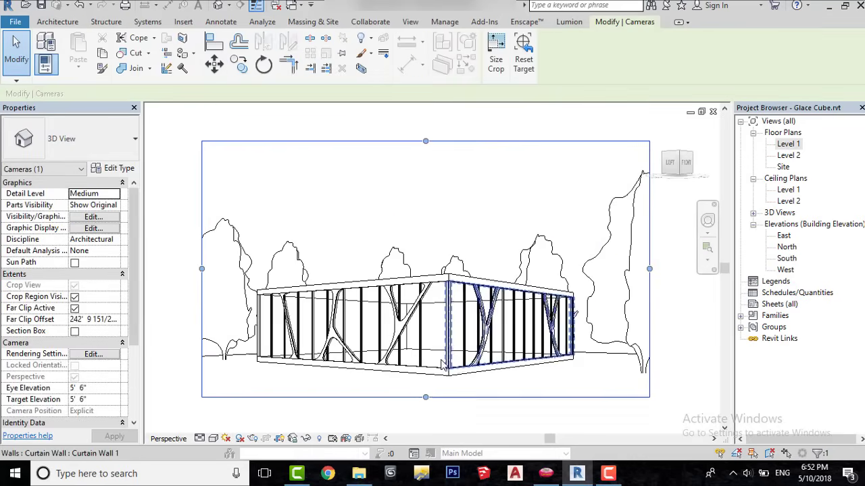
# Set the camera's eye and target elevations to 3' 0" and trim the crop region's lower edge closer to the building
pyautogui.scroll(-3, 67, 312)
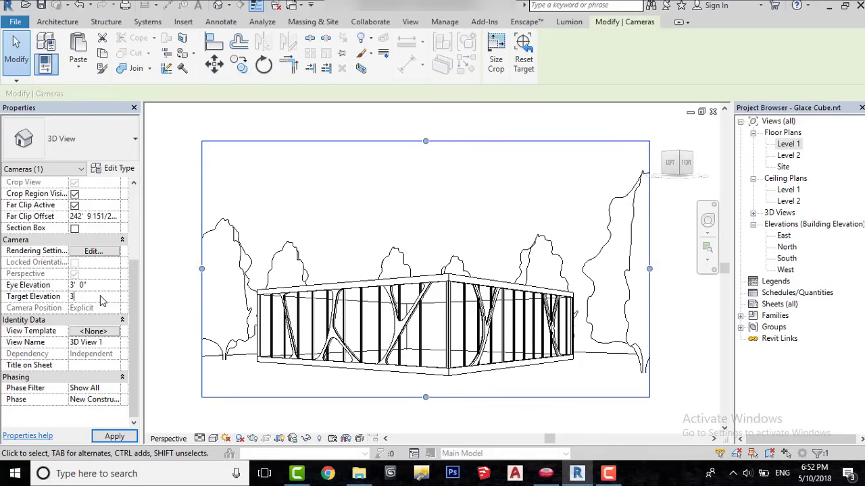
pyautogui.moveTo(425, 397); pyautogui.dragTo(425, 375)
pyautogui.click(462, 399)
pyautogui.moveTo(527, 303); pyautogui.dragTo(513, 318, button='middle')
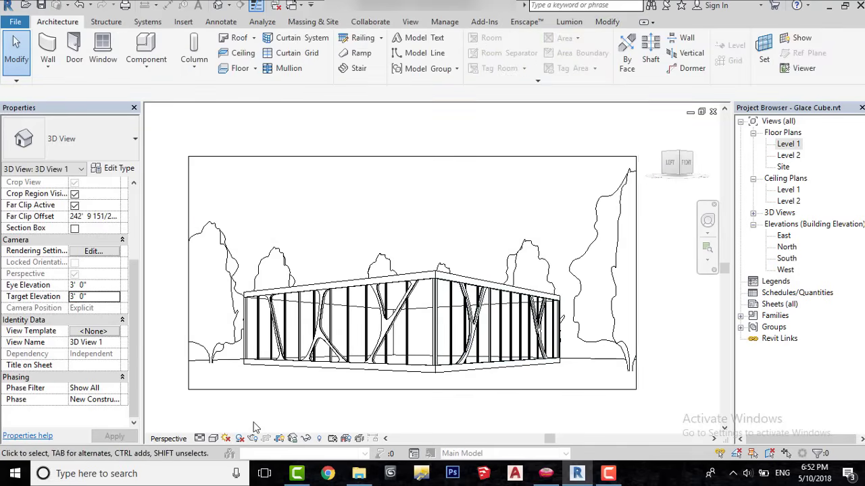
pyautogui.moveTo(427, 354)
pyautogui.mouseDown(button='middle')
pyautogui.moveTo(409, 362)
pyautogui.moveTo(422, 355)
pyautogui.mouseUp(button='middle')
# Set the perspective view's Parts Visibility to Show Parts
pyautogui.moveTo(134, 302); pyautogui.dragTo(136, 283)
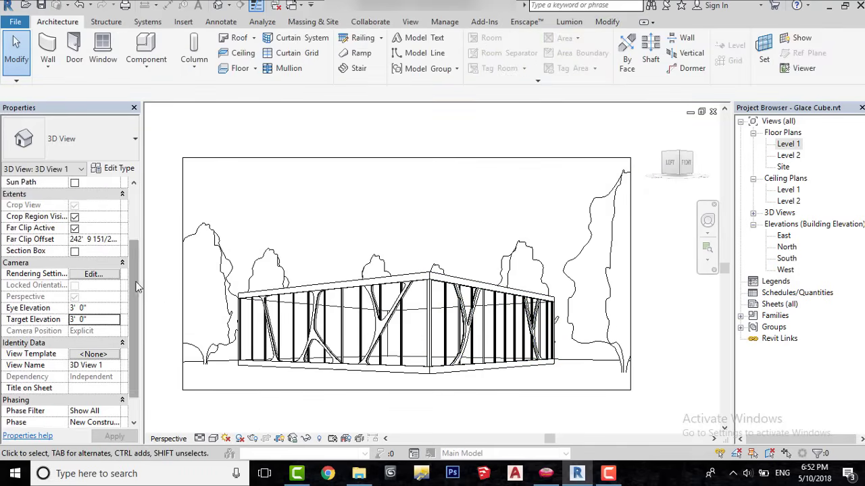
pyautogui.scroll(2, 135, 287)
pyautogui.click(116, 205)
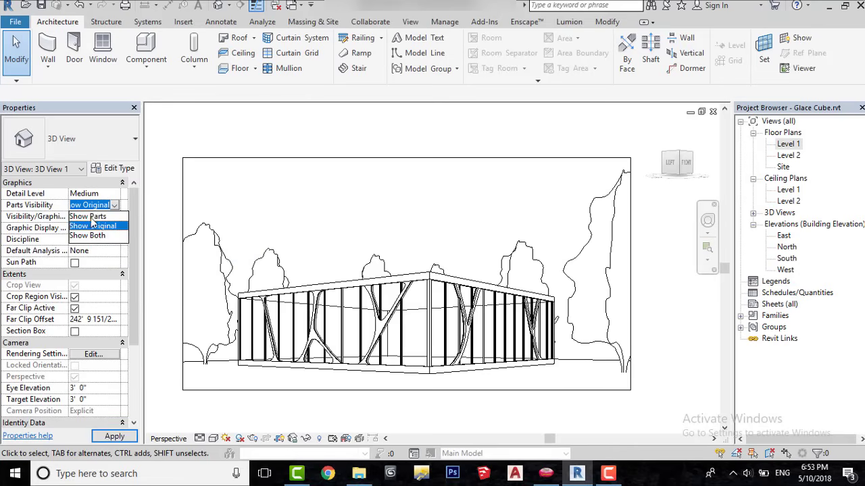
pyautogui.click(88, 216)
pyautogui.scroll(-1, 479, 420)
pyautogui.scroll(1, 481, 419)
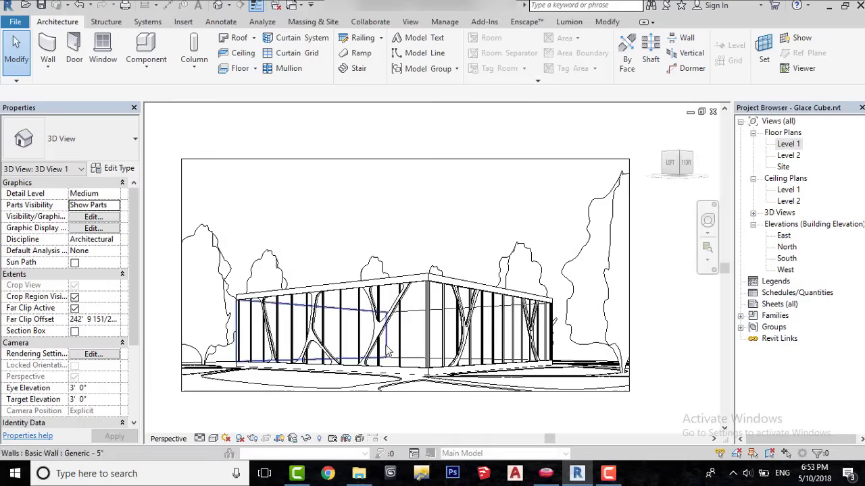
# Open the rendering settings for the perspective view and set Medium quality with Printer resolution at 150 DPI
pyautogui.scroll(2, 389, 351)
pyautogui.moveTo(424, 358); pyautogui.dragTo(437, 366, button='middle')
pyautogui.scroll(-1, 505, 213)
pyautogui.scroll(2, 500, 216)
pyautogui.scroll(-1, 480, 226)
pyautogui.moveTo(482, 241)
pyautogui.mouseDown(button='middle')
pyautogui.moveTo(495, 243)
pyautogui.moveTo(494, 252)
pyautogui.mouseUp(button='middle')
pyautogui.click(253, 438)
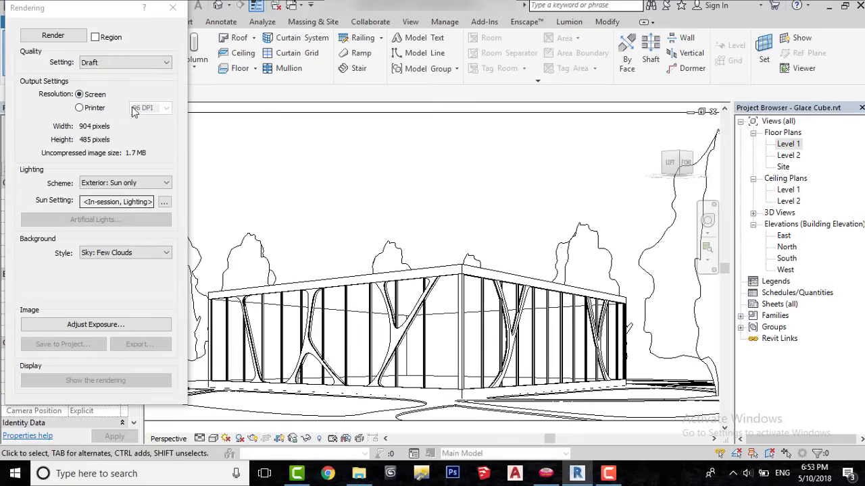
pyautogui.click(119, 64)
pyautogui.click(91, 81)
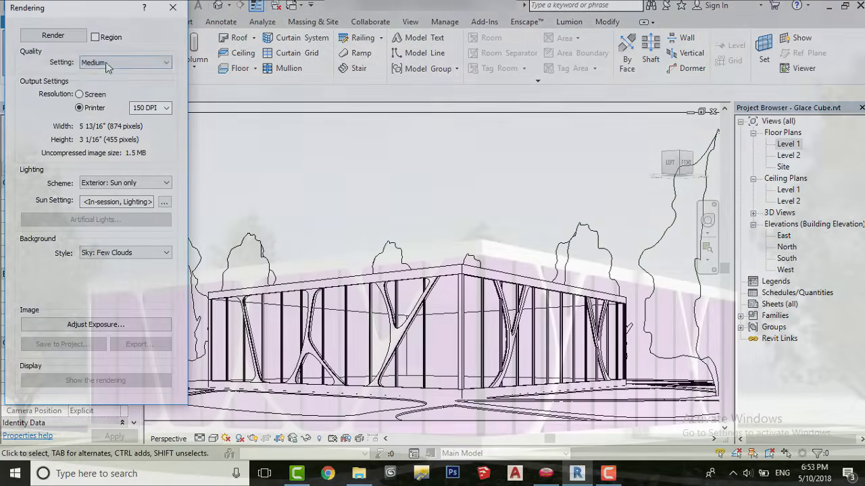